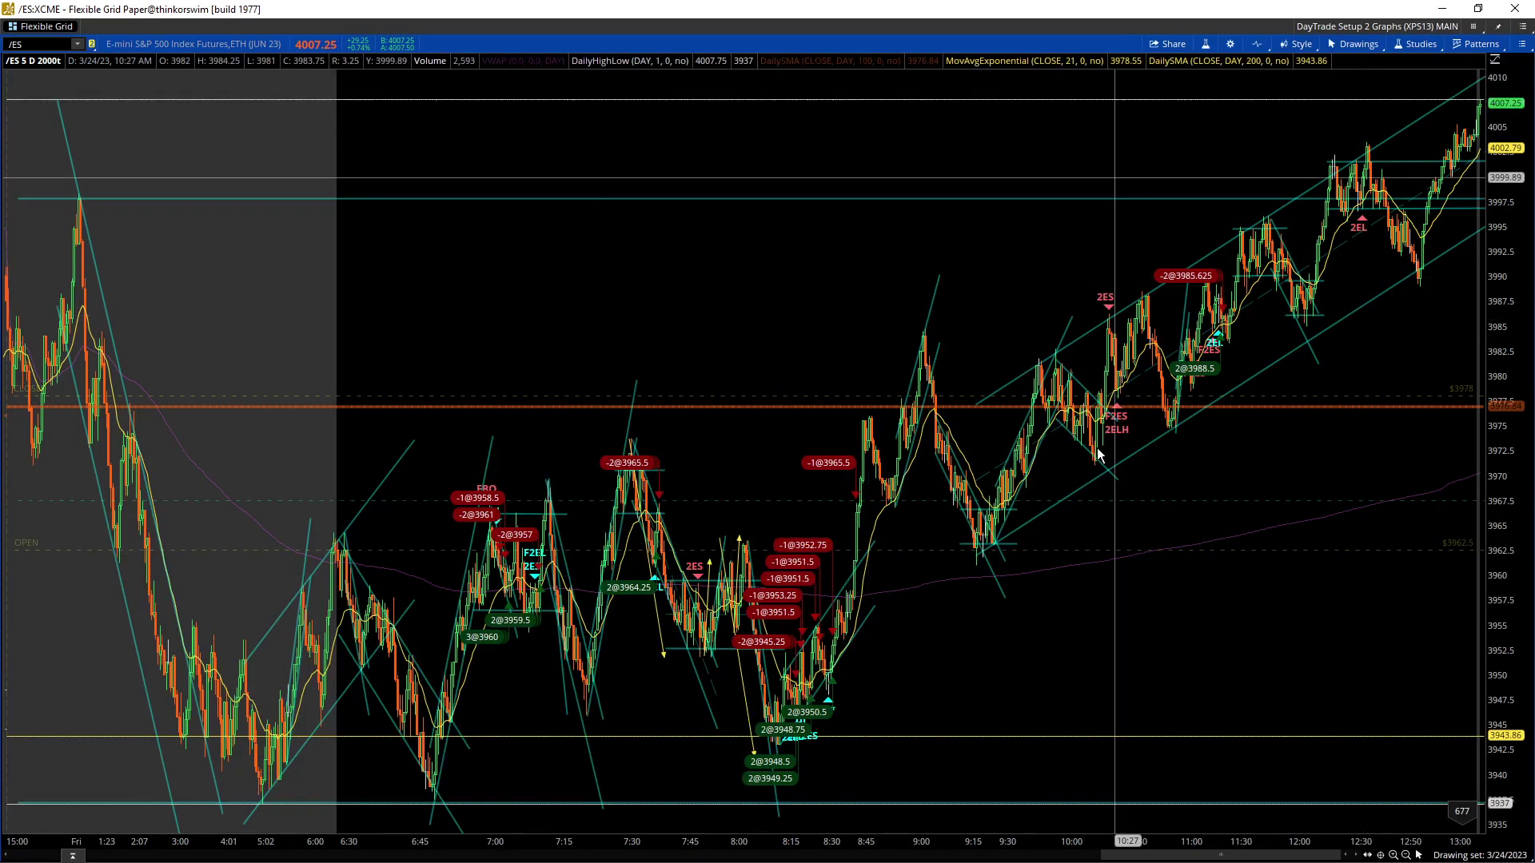
Step: Hide the executed trades on the /ES chart to leave only the price bars and drawings
{"action": "left_click", "coordinate": [1307, 49]}
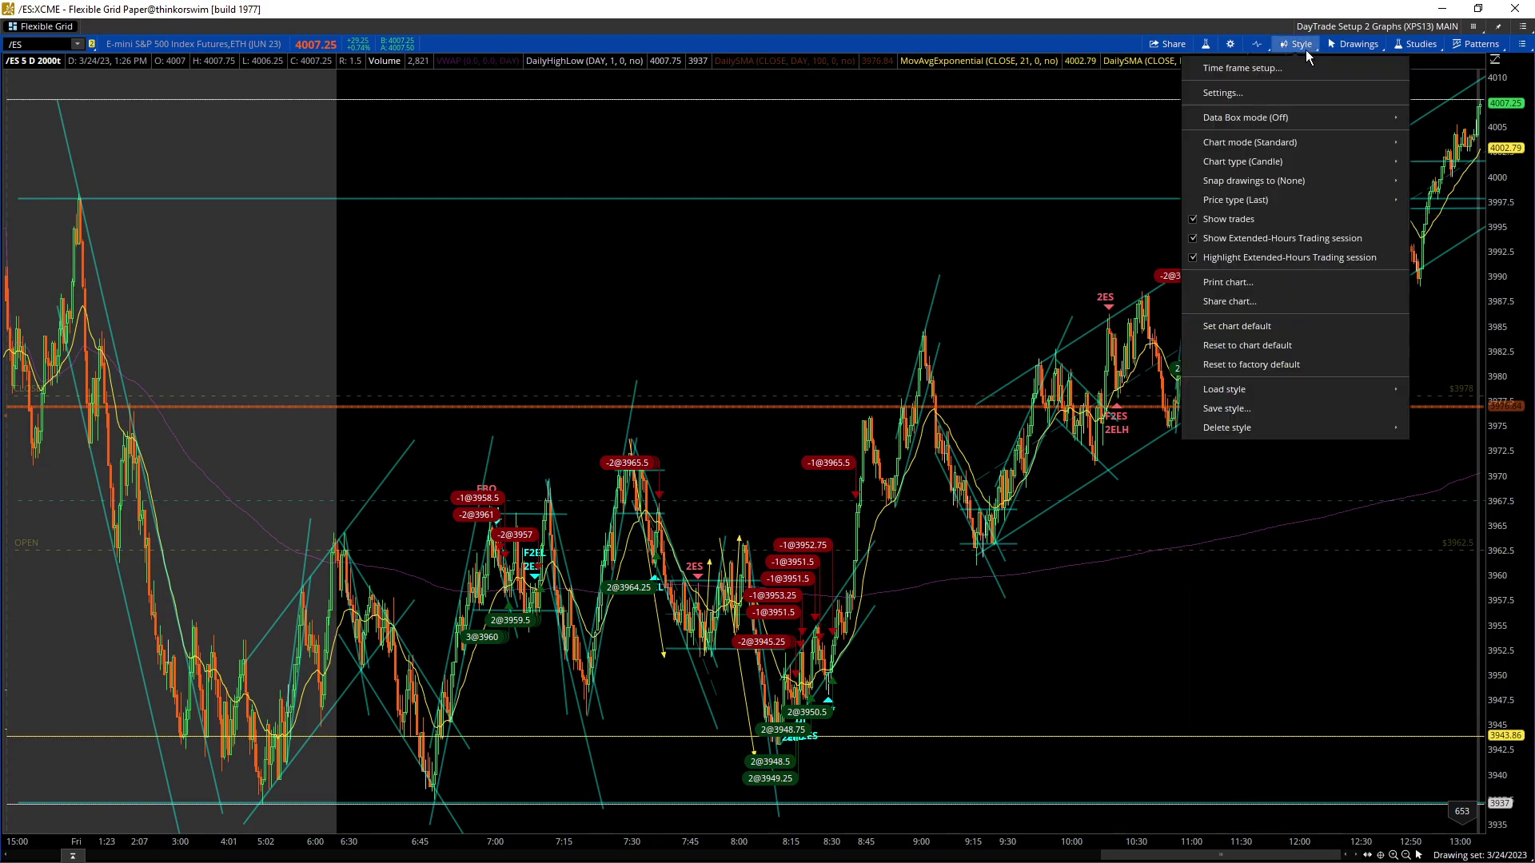
{"action": "left_click", "coordinate": [1263, 221]}
{"action": "left_click", "coordinate": [839, 283]}
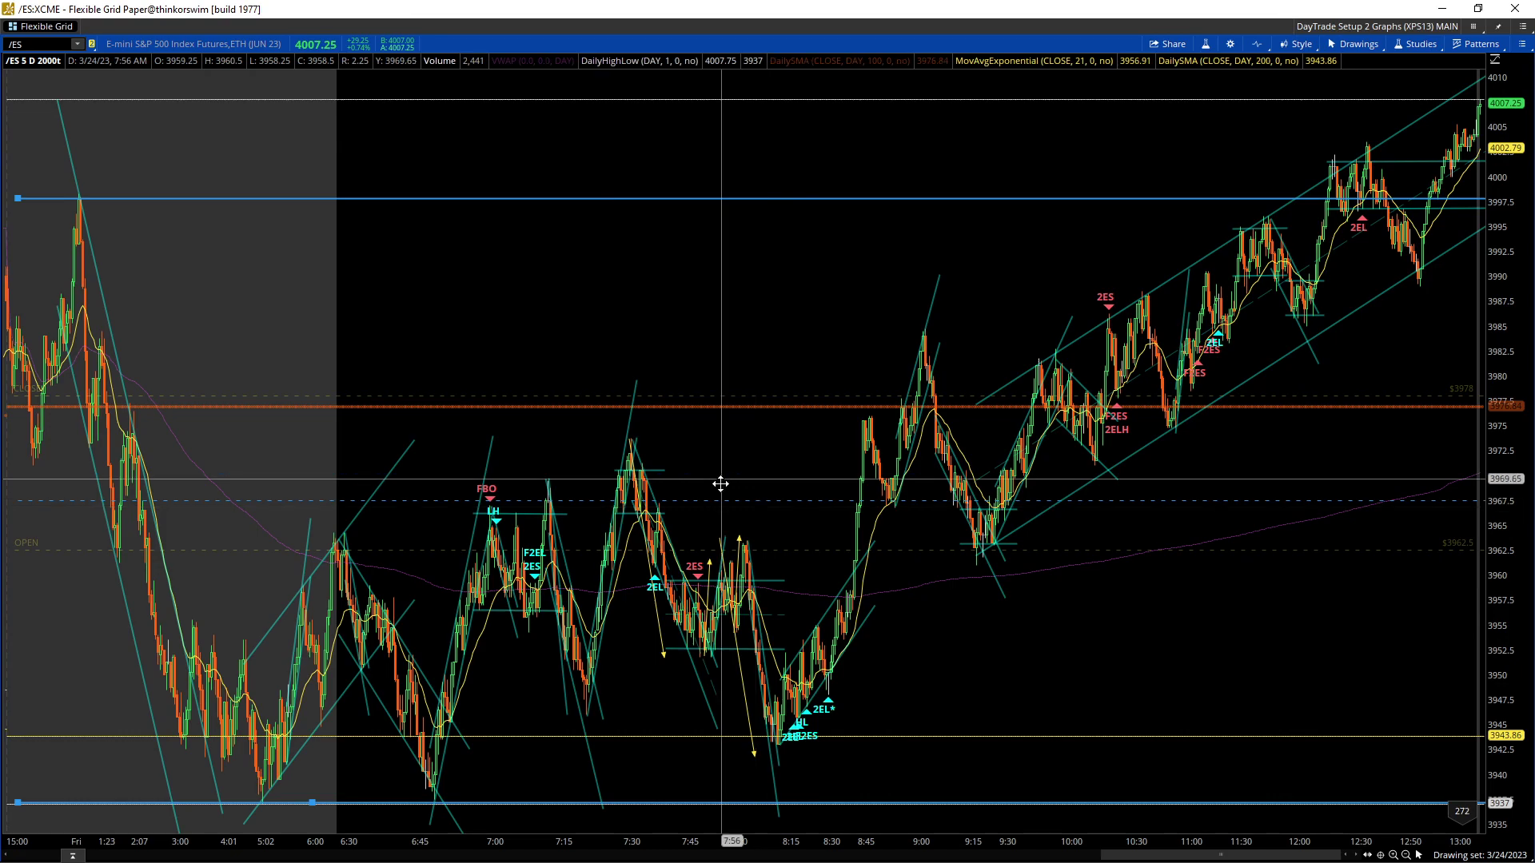
{"action": "left_click", "coordinate": [1032, 521]}
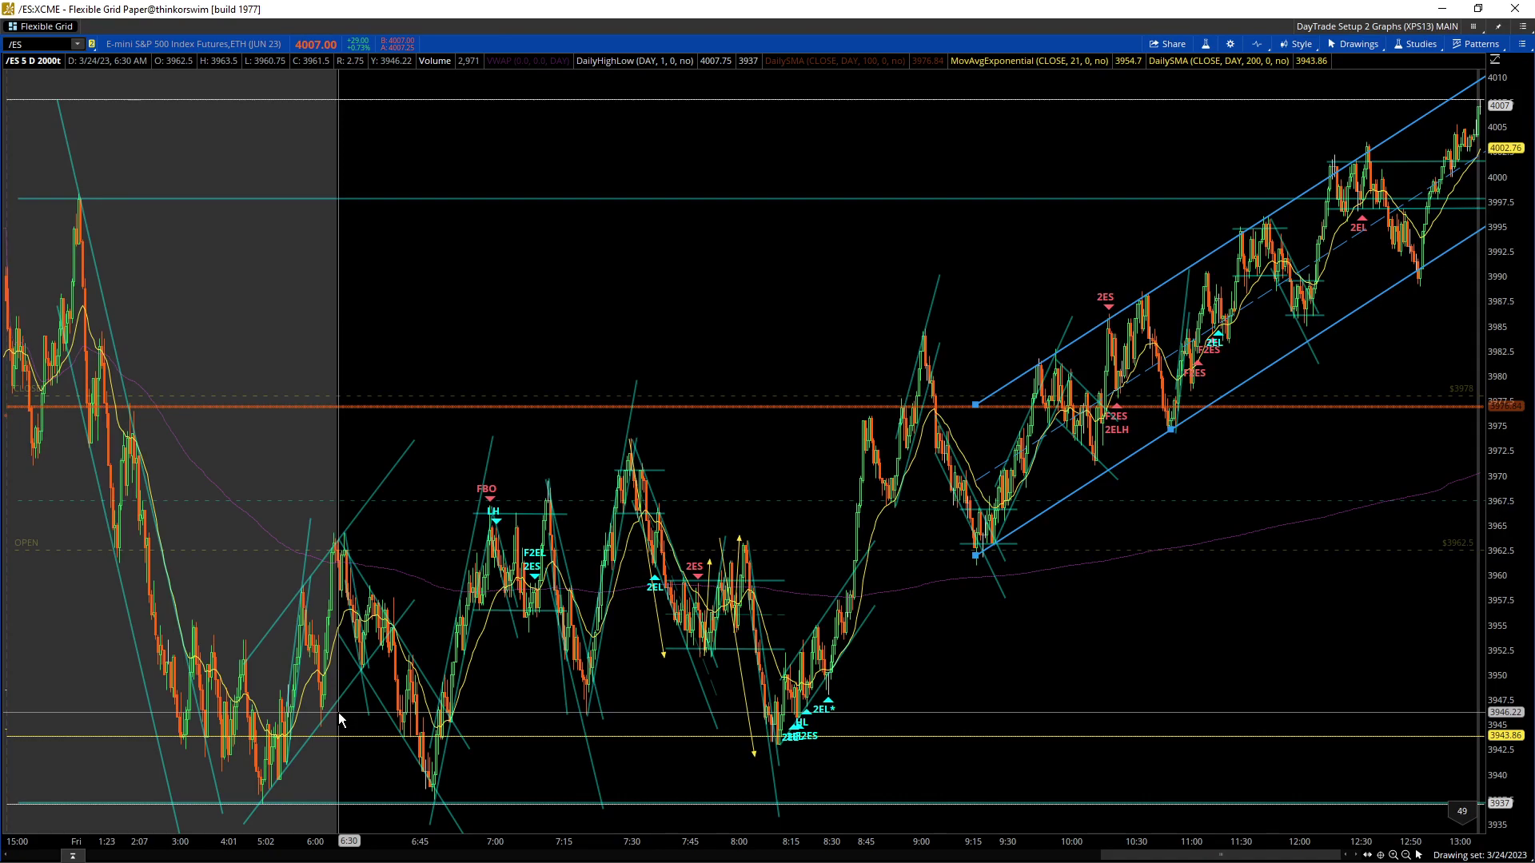
Step: Zoom in on the overnight session and examine its price action and channels up to the 6:30 open
{"action": "left_click_drag", "start_coordinate": [276, 692], "coordinate": [4, 692]}
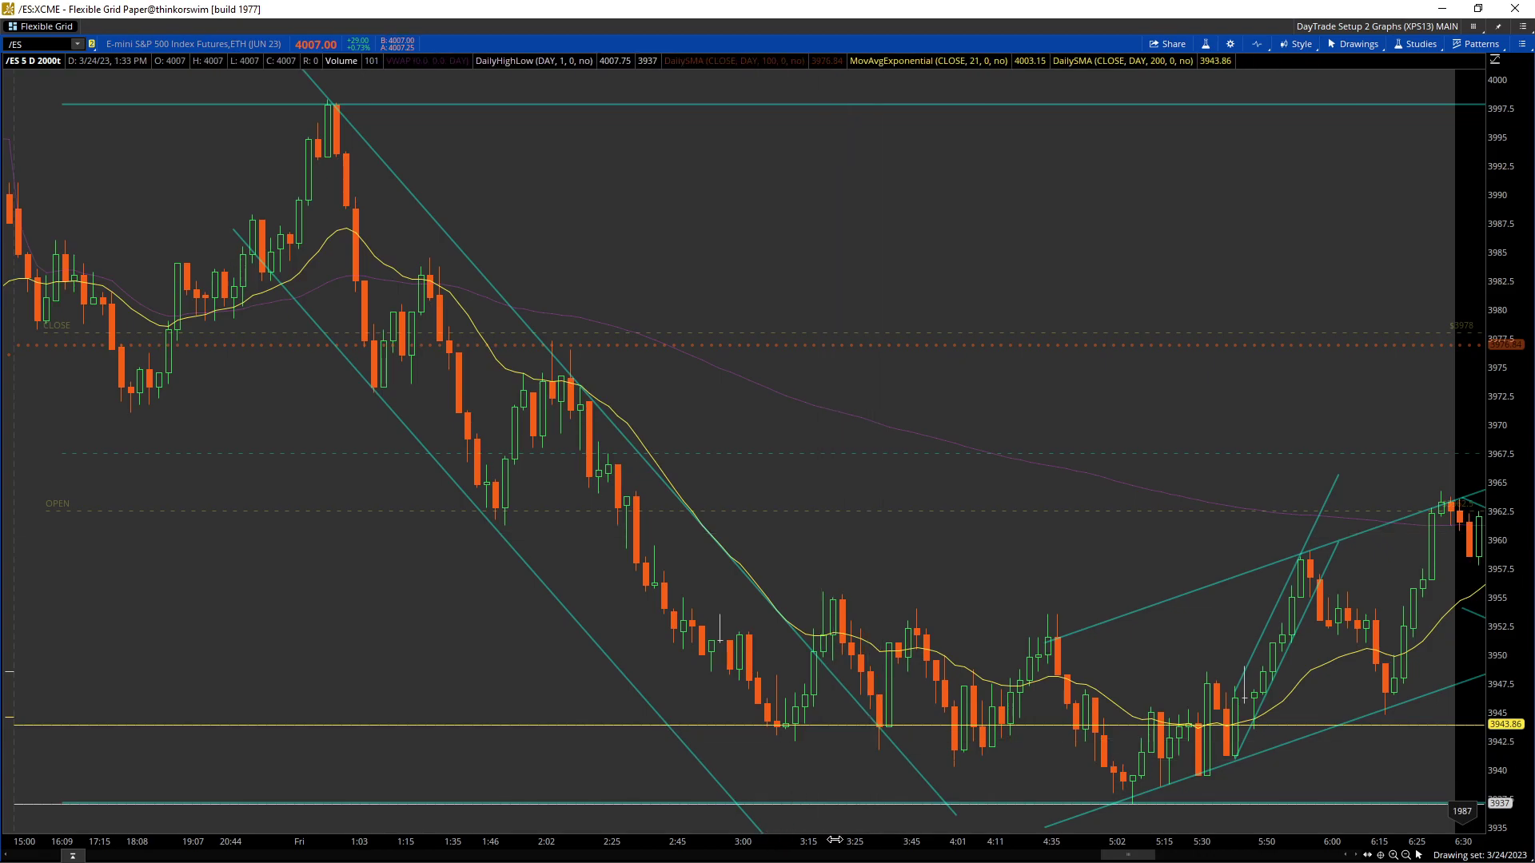
{"action": "scroll", "coordinate": [831, 839], "scroll_direction": "down", "scroll_amount": 5}
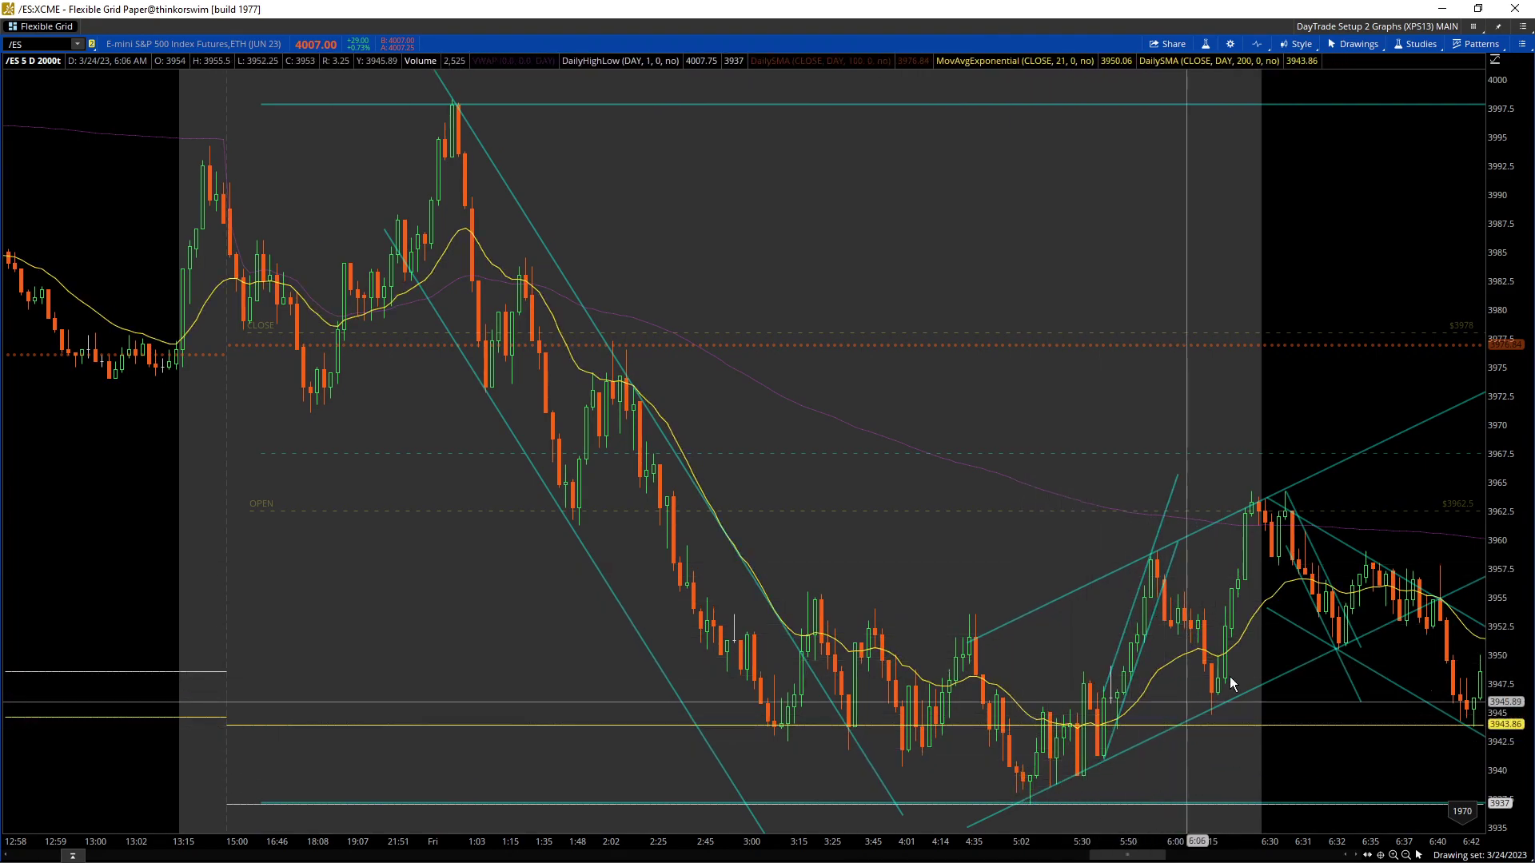
{"action": "scroll", "coordinate": [1279, 649], "scroll_direction": "up", "scroll_amount": 2}
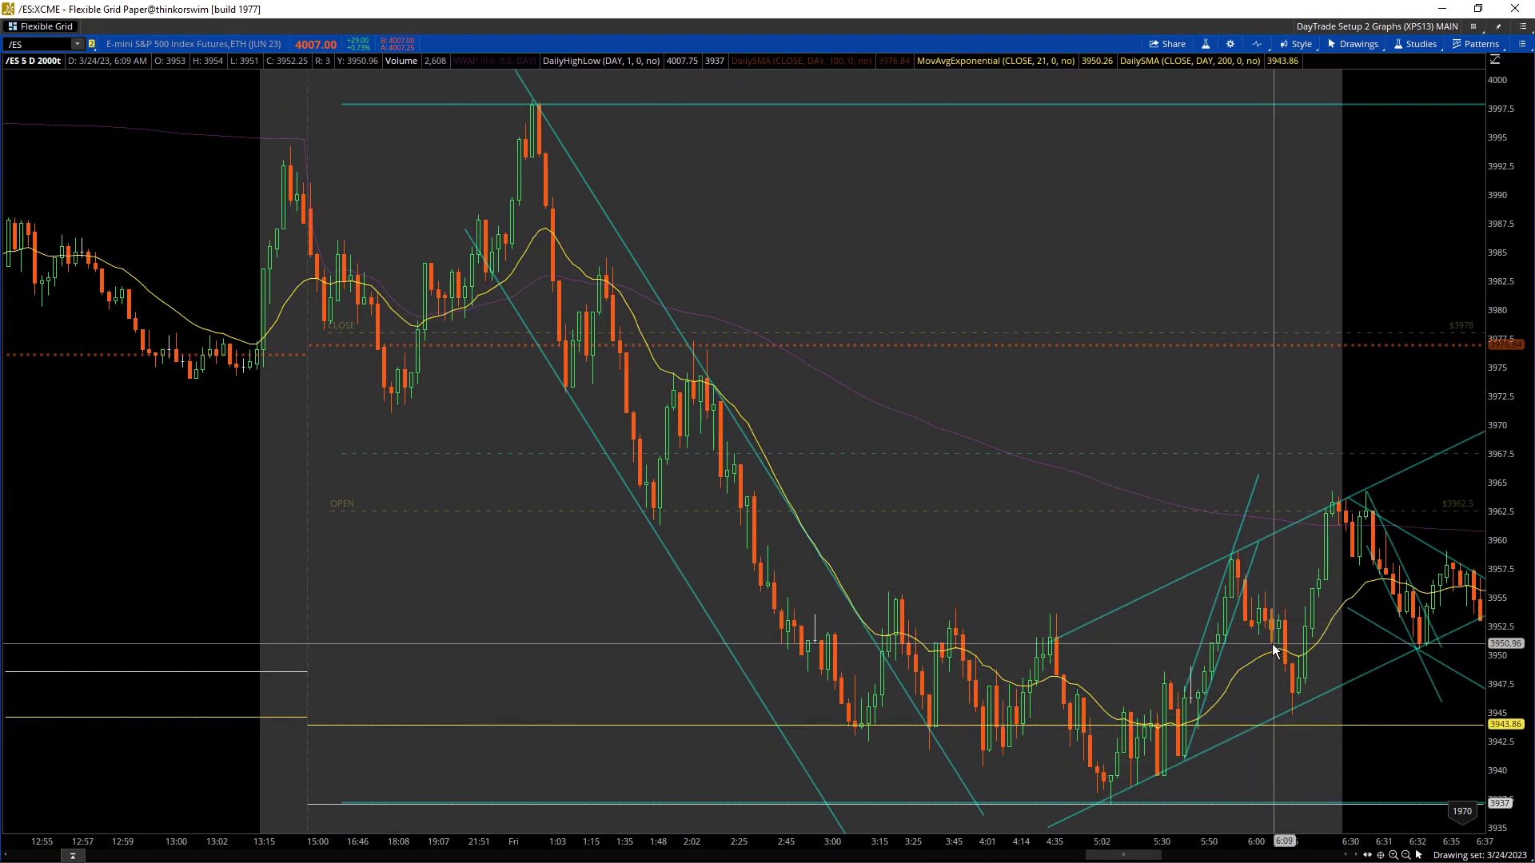
{"action": "scroll", "coordinate": [1271, 648], "scroll_direction": "up", "scroll_amount": 1}
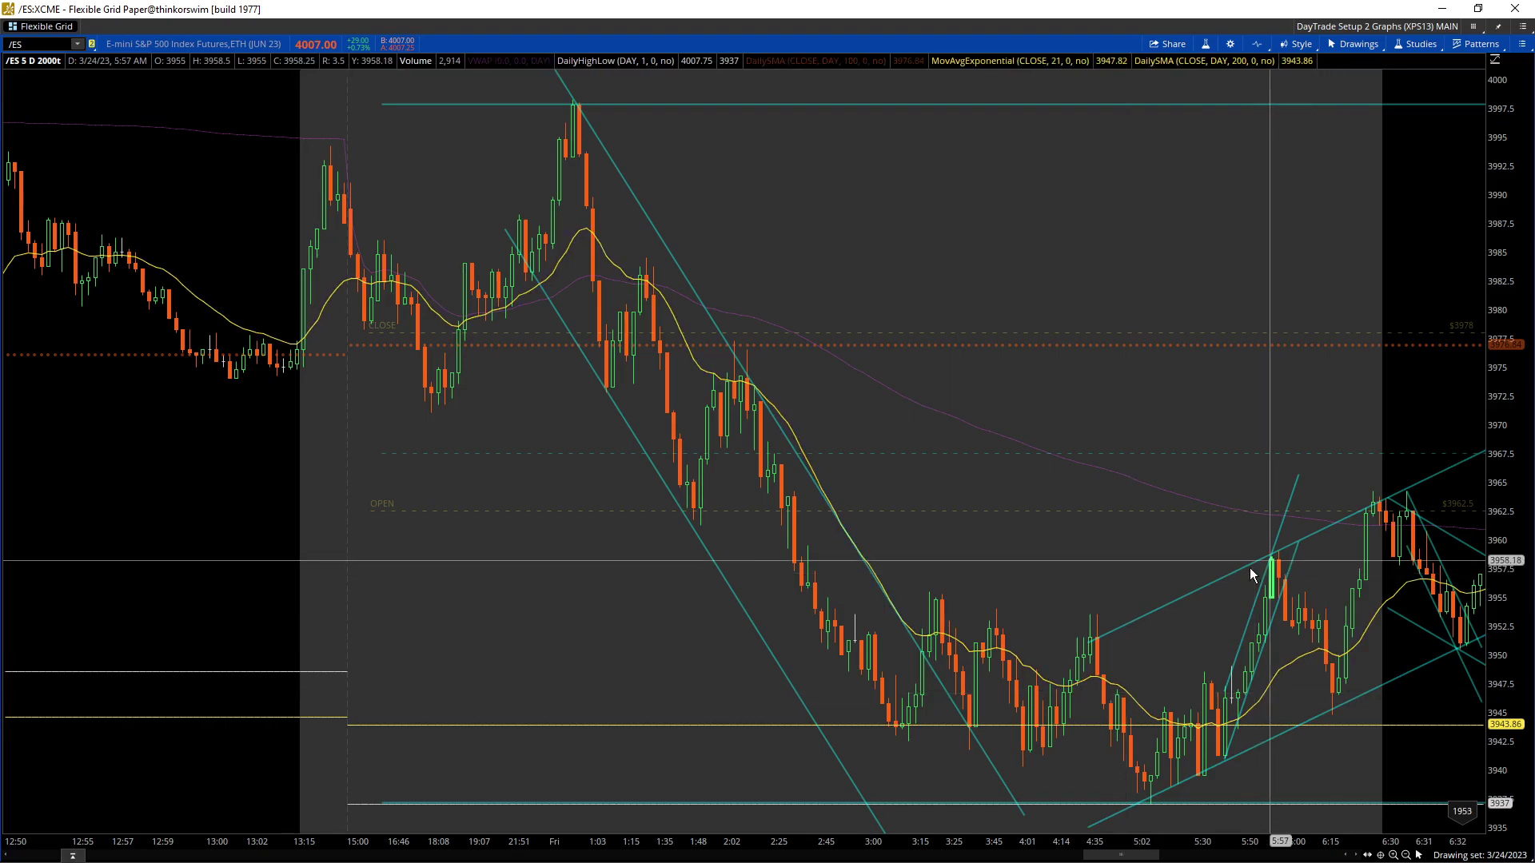
{"action": "left_click_drag", "start_coordinate": [1089, 639], "coordinate": [1086, 613]}
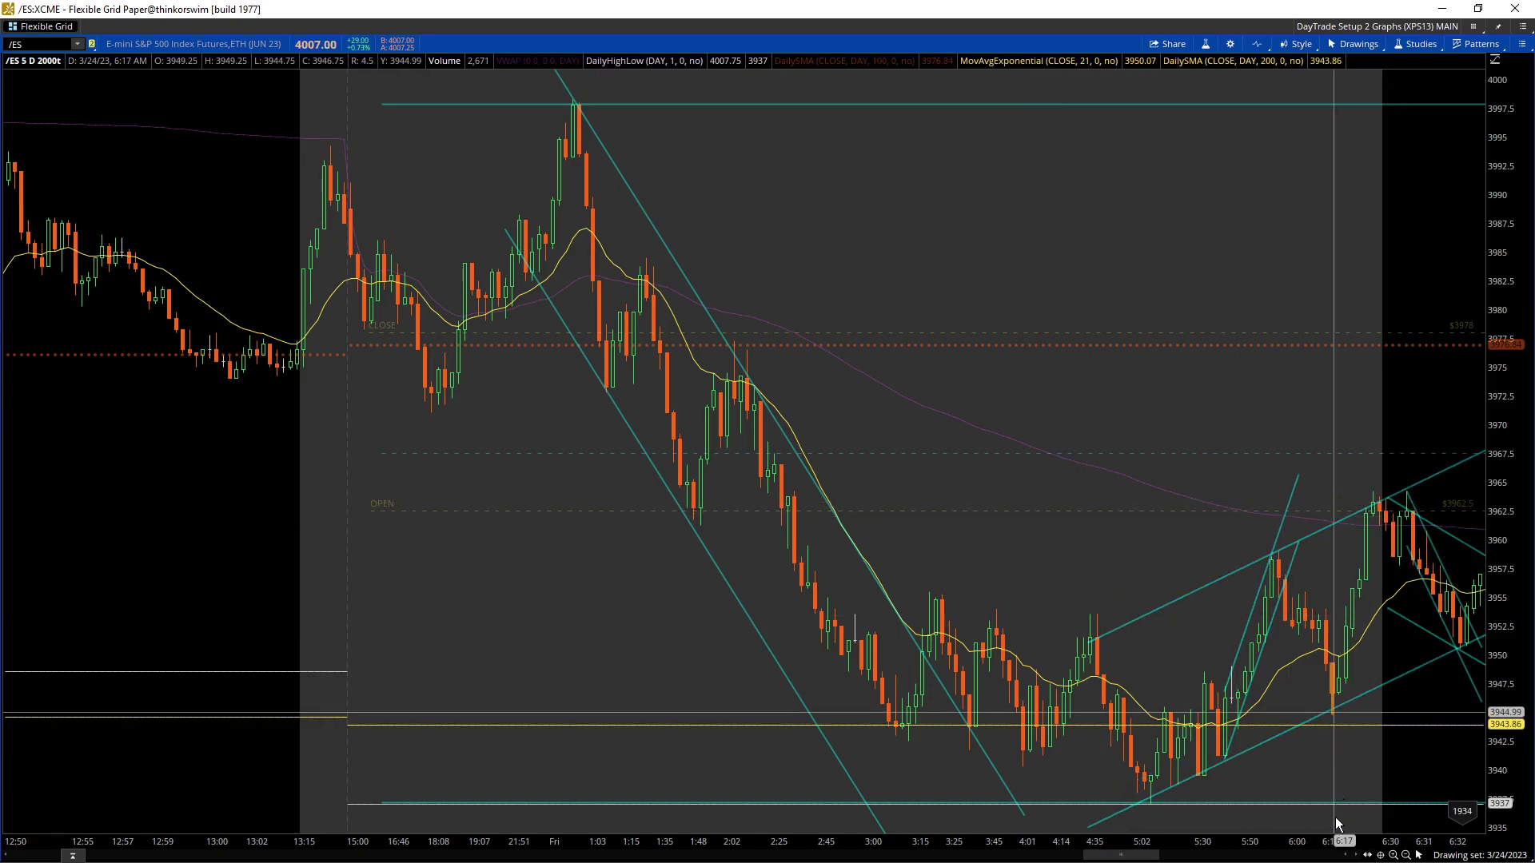
{"action": "scroll", "coordinate": [1351, 763], "scroll_direction": "down", "scroll_amount": 1}
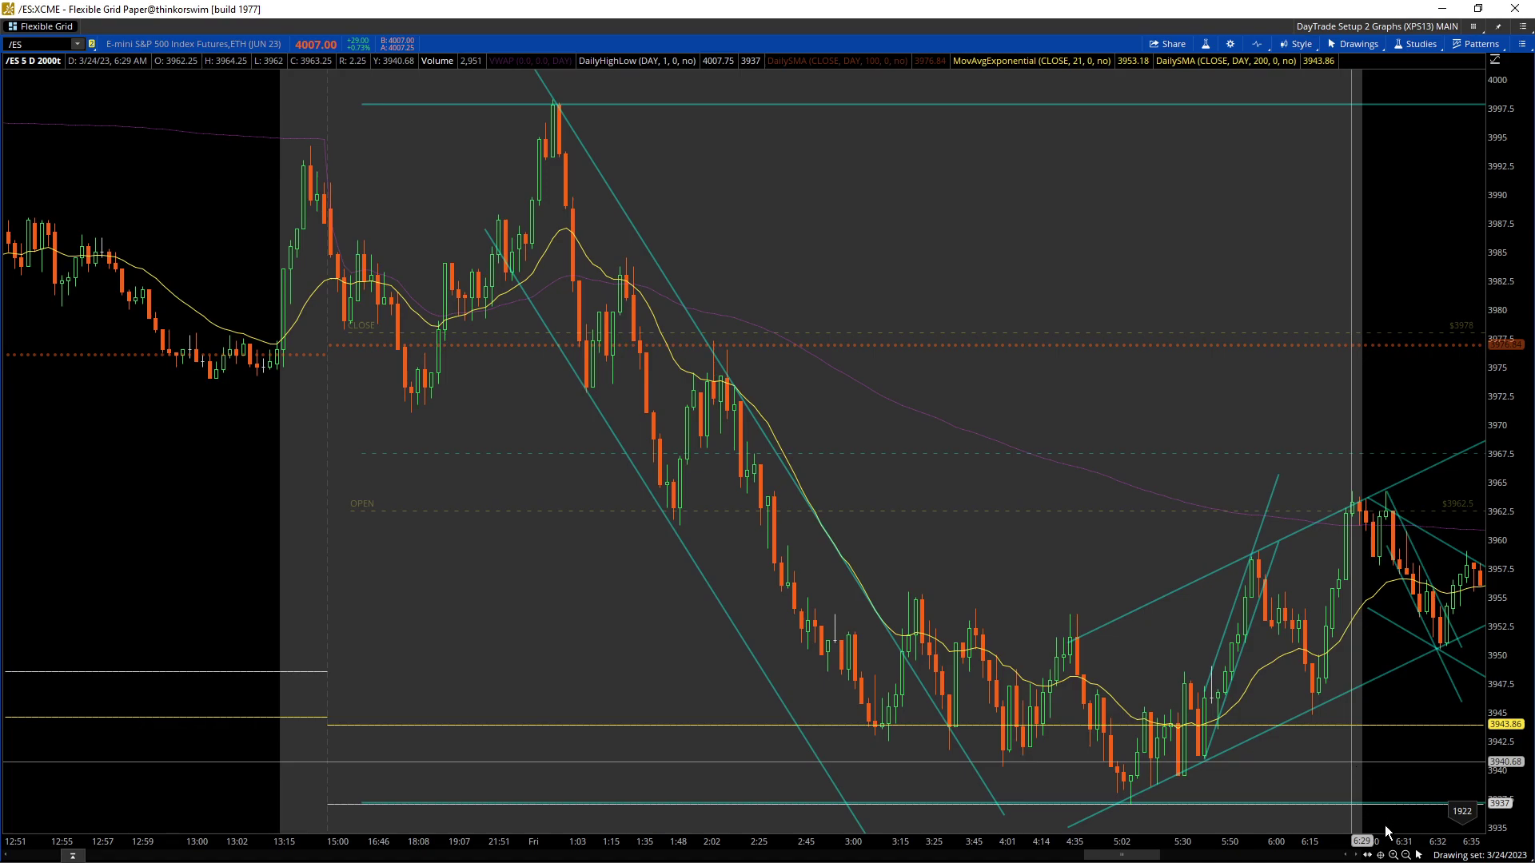
Step: Examine the price action from the 6:30 open to about 7:01, including the descending channel and the rally out of it
{"action": "left_click_drag", "start_coordinate": [1295, 826], "coordinate": [1357, 627]}
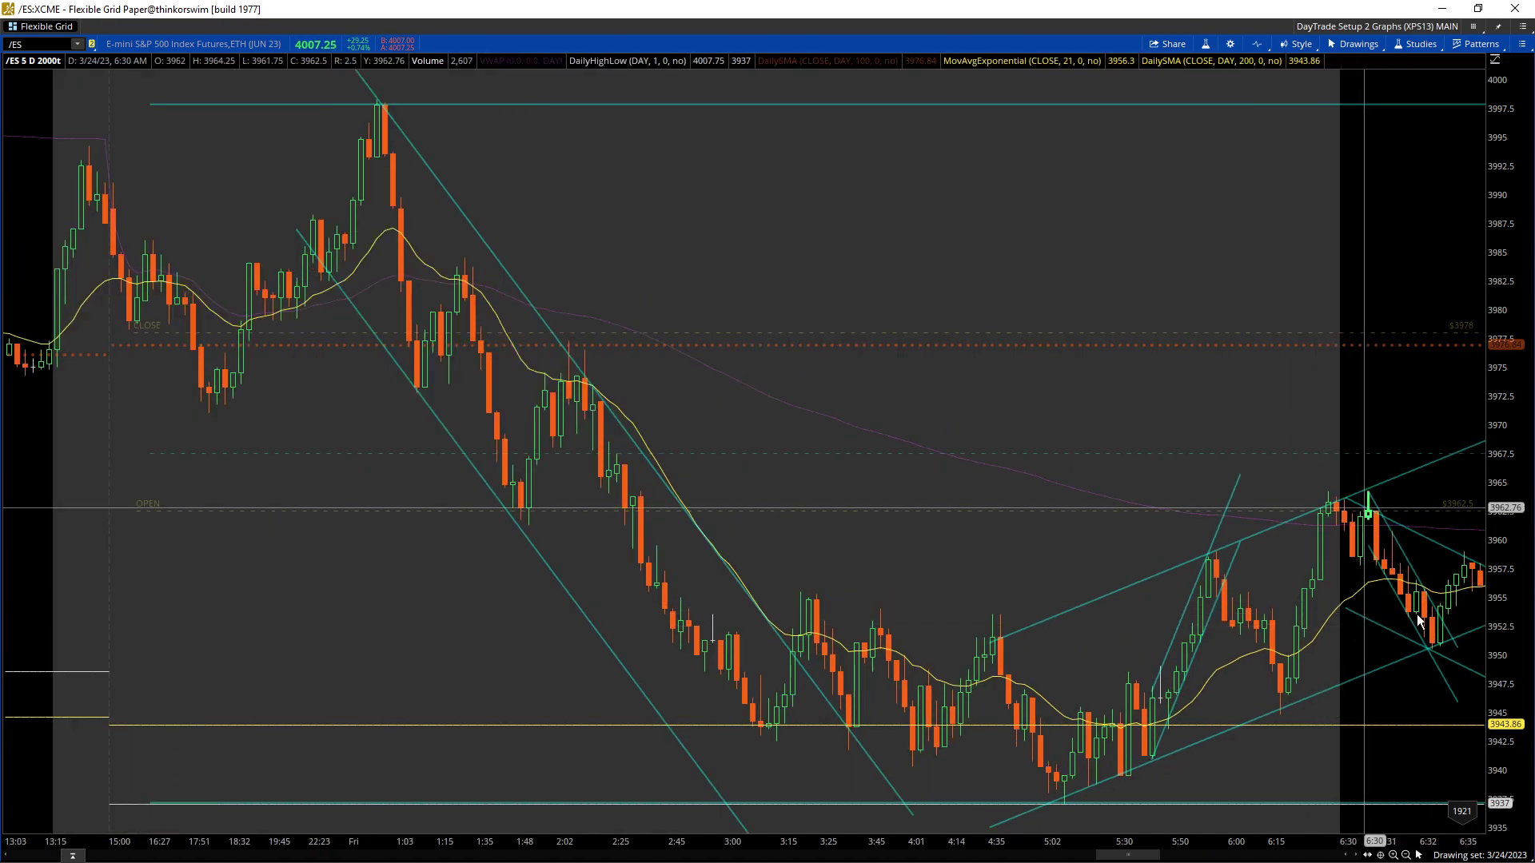
{"action": "scroll", "coordinate": [1403, 610], "scroll_direction": "down", "scroll_amount": 4}
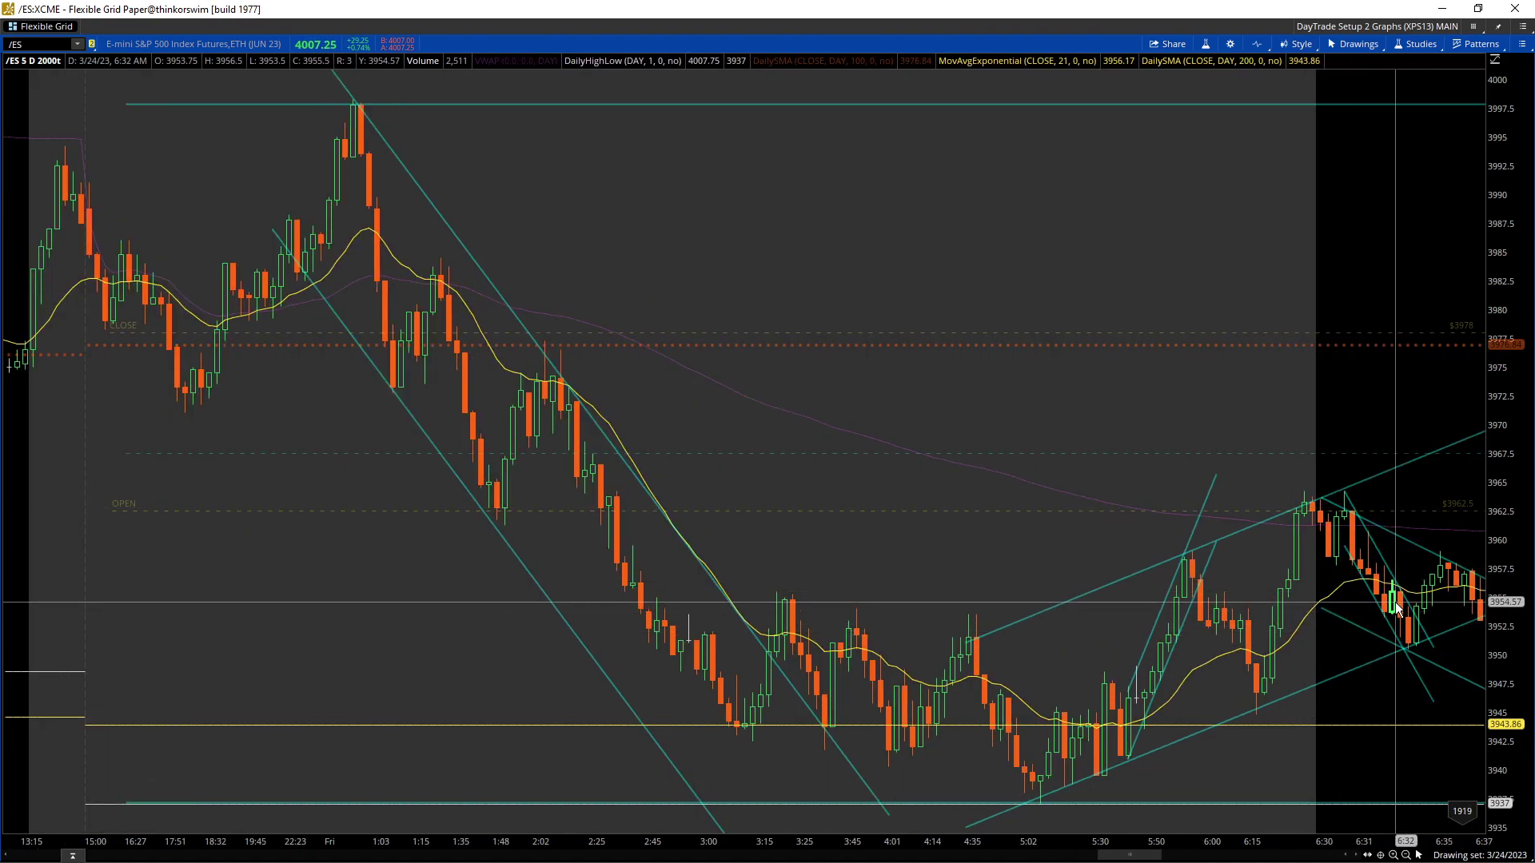
{"action": "scroll", "coordinate": [1392, 605], "scroll_direction": "down", "scroll_amount": 3}
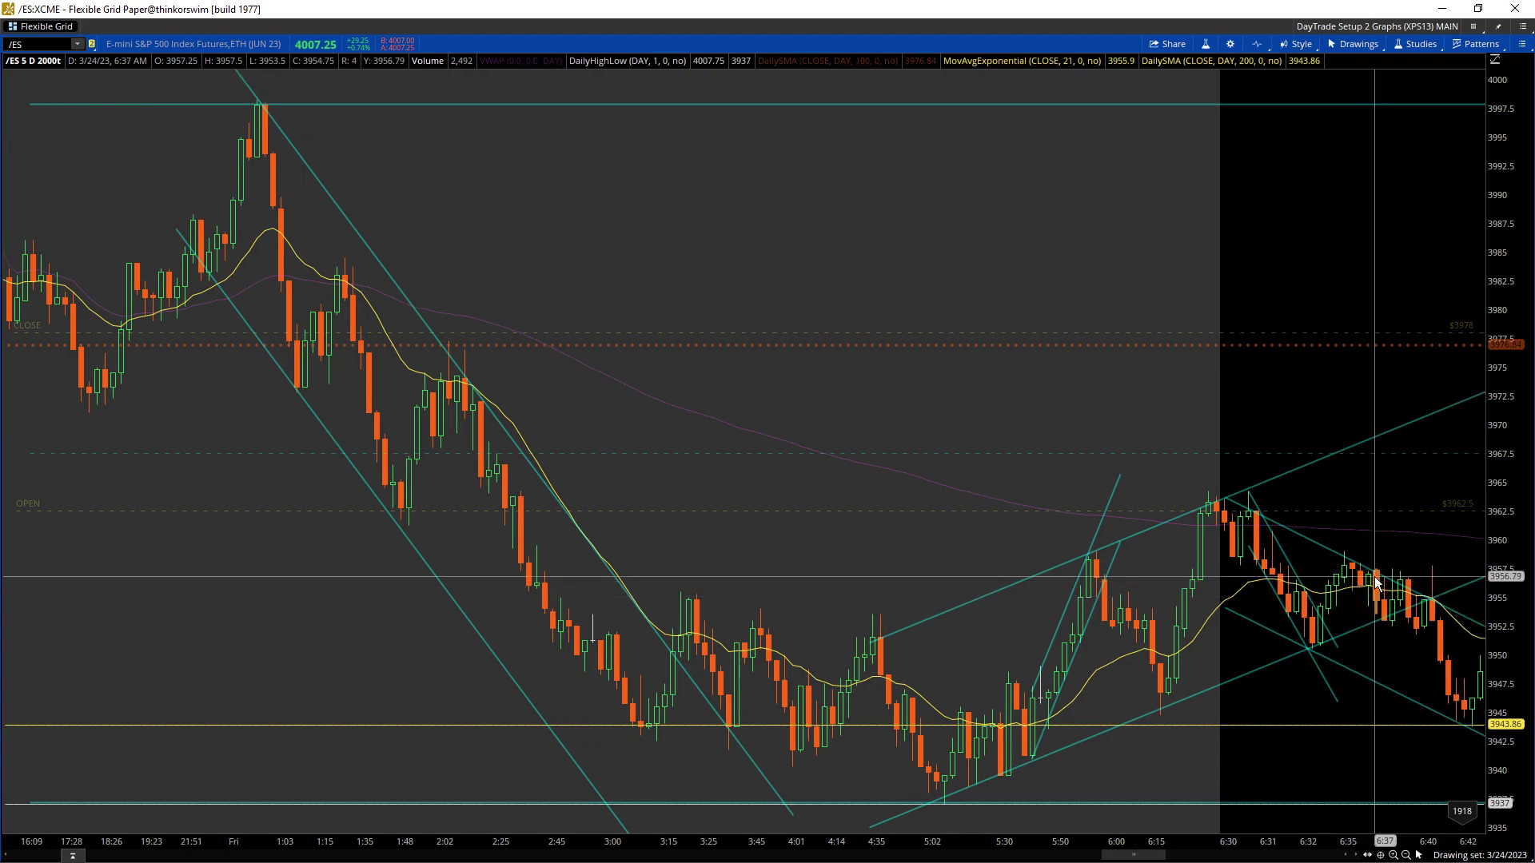
{"action": "scroll", "coordinate": [1371, 605], "scroll_direction": "down", "scroll_amount": 3}
{"action": "scroll", "coordinate": [1351, 645], "scroll_direction": "down", "scroll_amount": 1}
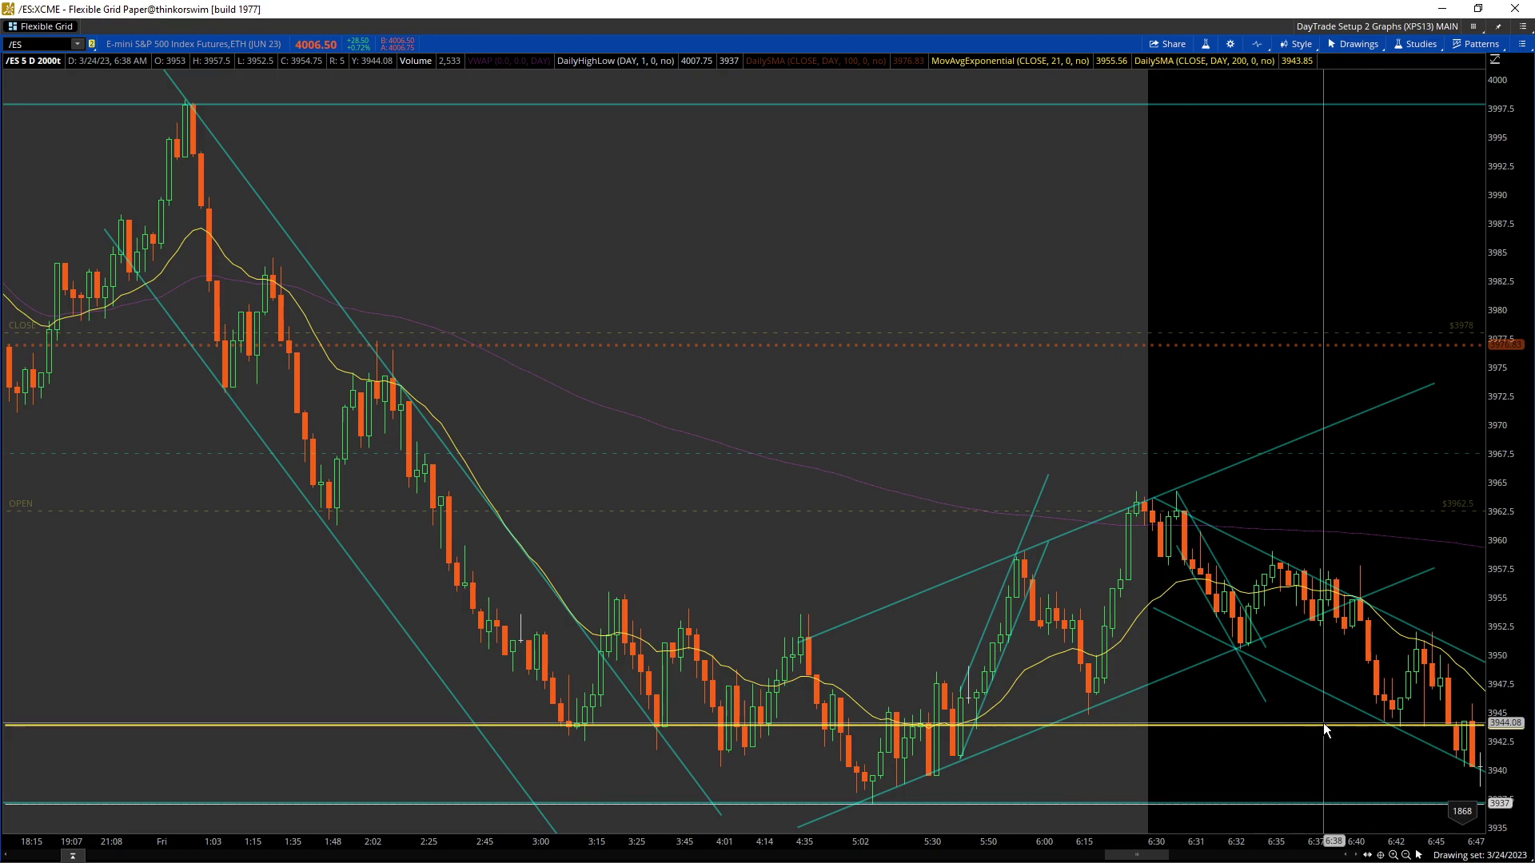
{"action": "scroll", "coordinate": [1323, 723], "scroll_direction": "down", "scroll_amount": 4}
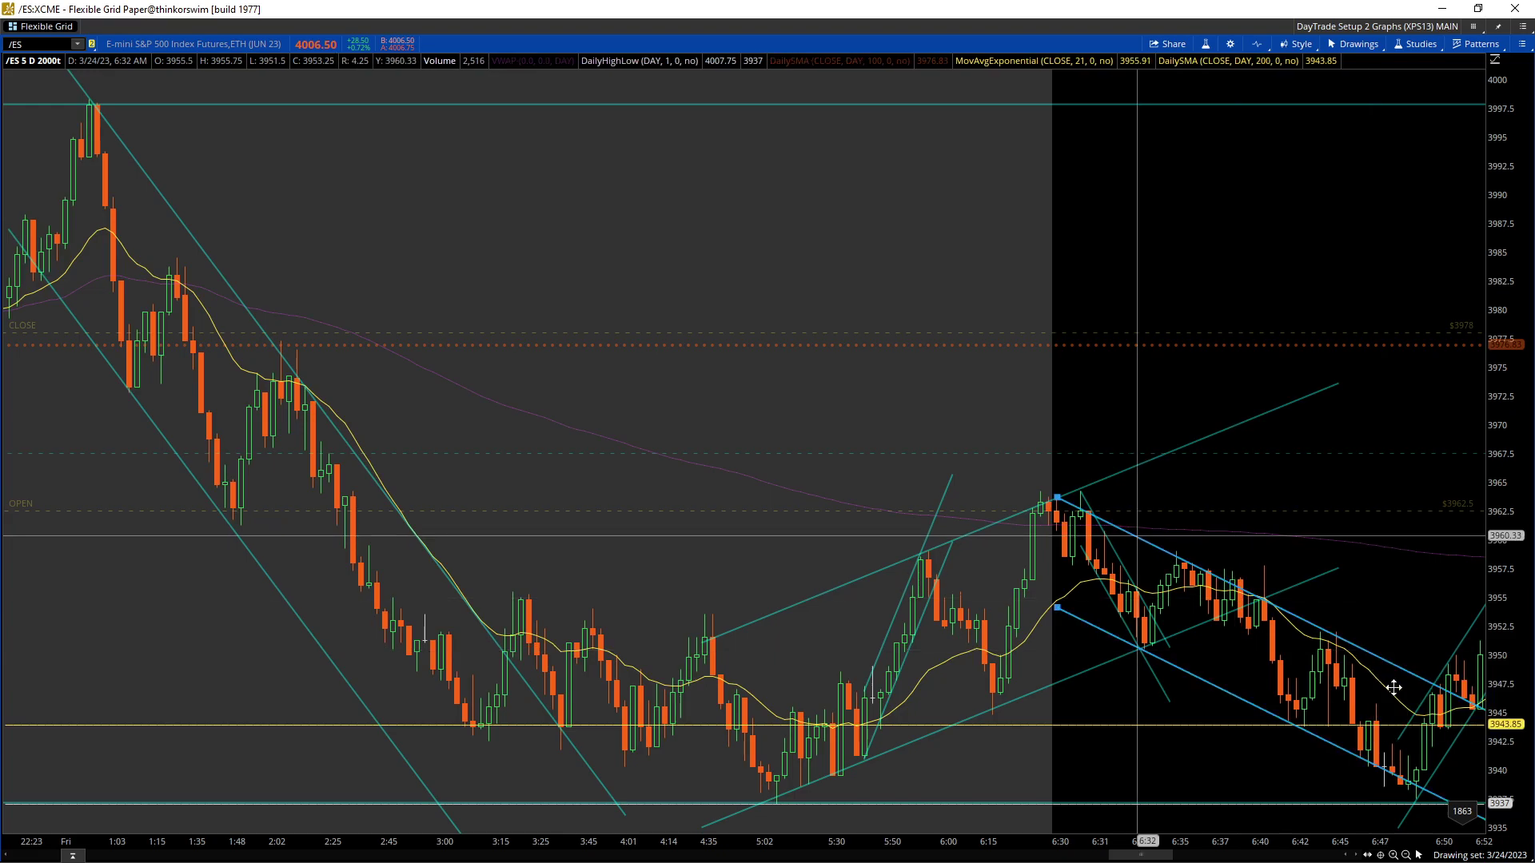
{"action": "scroll", "coordinate": [1389, 688], "scroll_direction": "down", "scroll_amount": 3}
{"action": "scroll", "coordinate": [1389, 689], "scroll_direction": "down", "scroll_amount": 1}
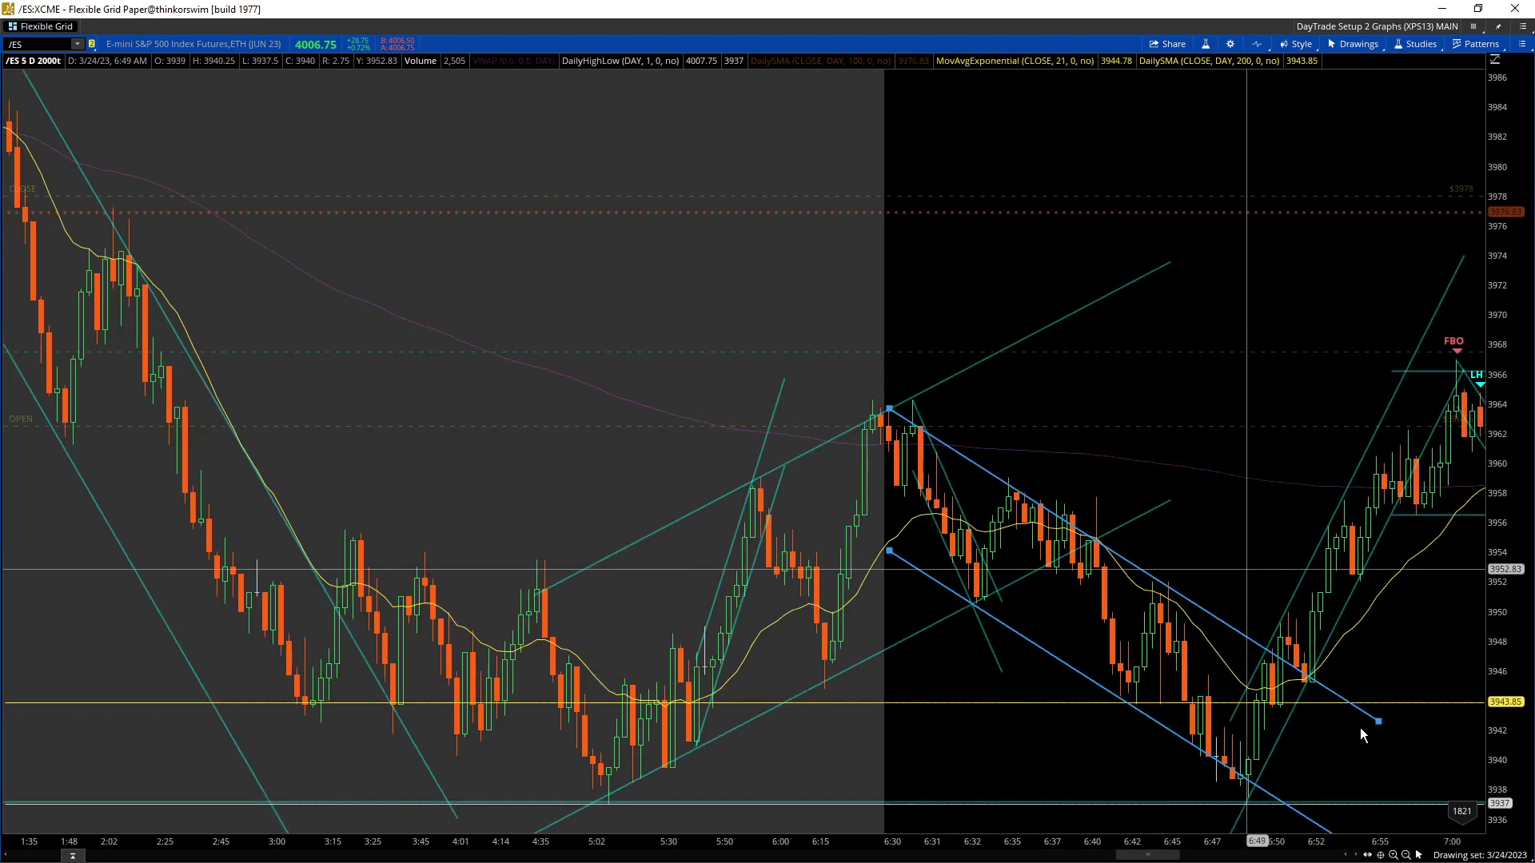
{"action": "left_click_drag", "start_coordinate": [1333, 831], "coordinate": [1279, 831]}
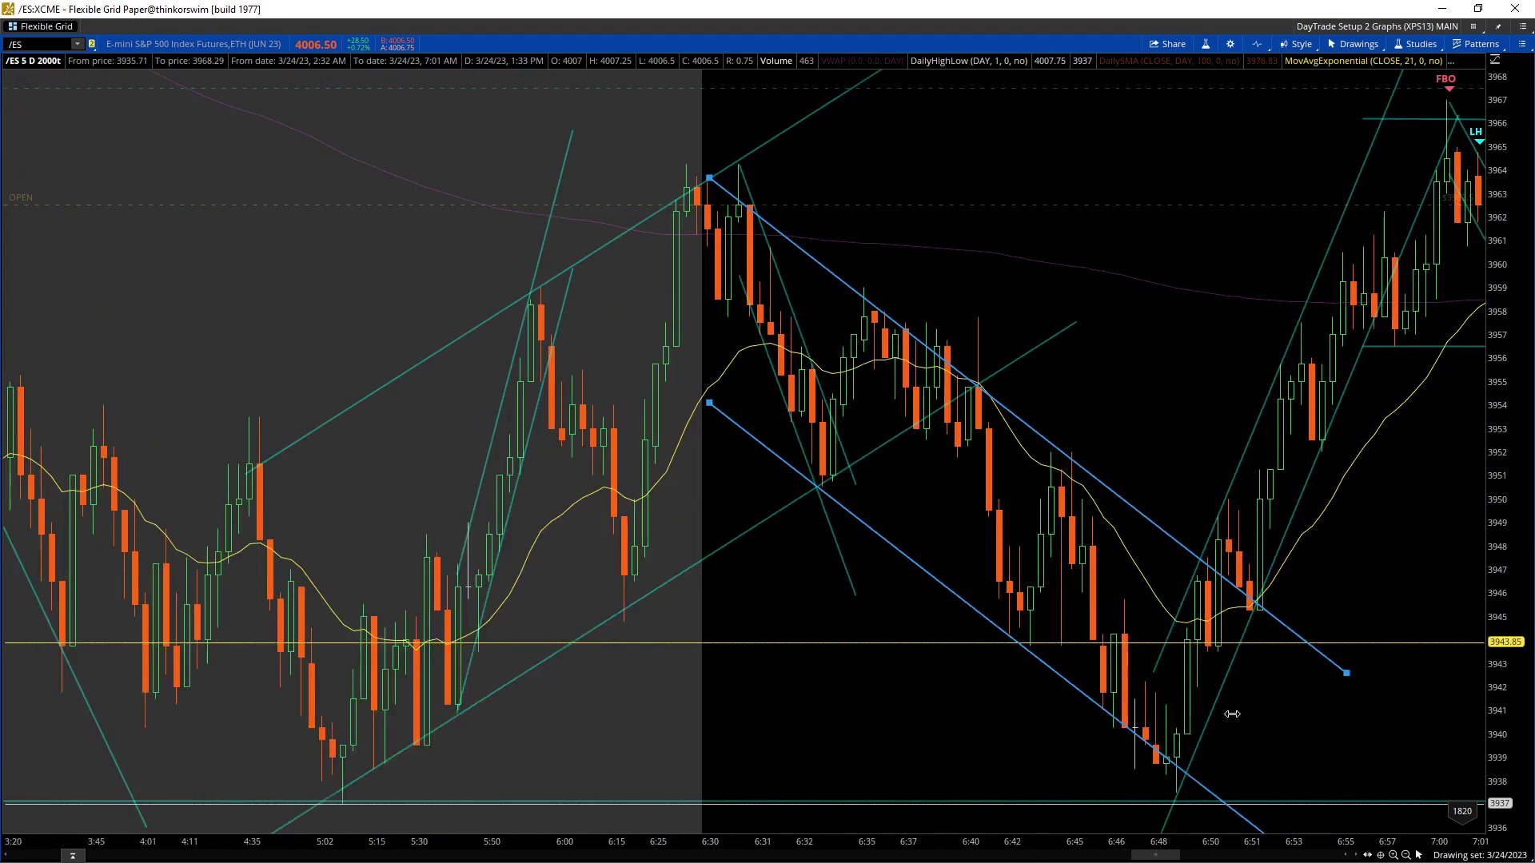
{"action": "left_click_drag", "start_coordinate": [1190, 838], "coordinate": [1283, 838]}
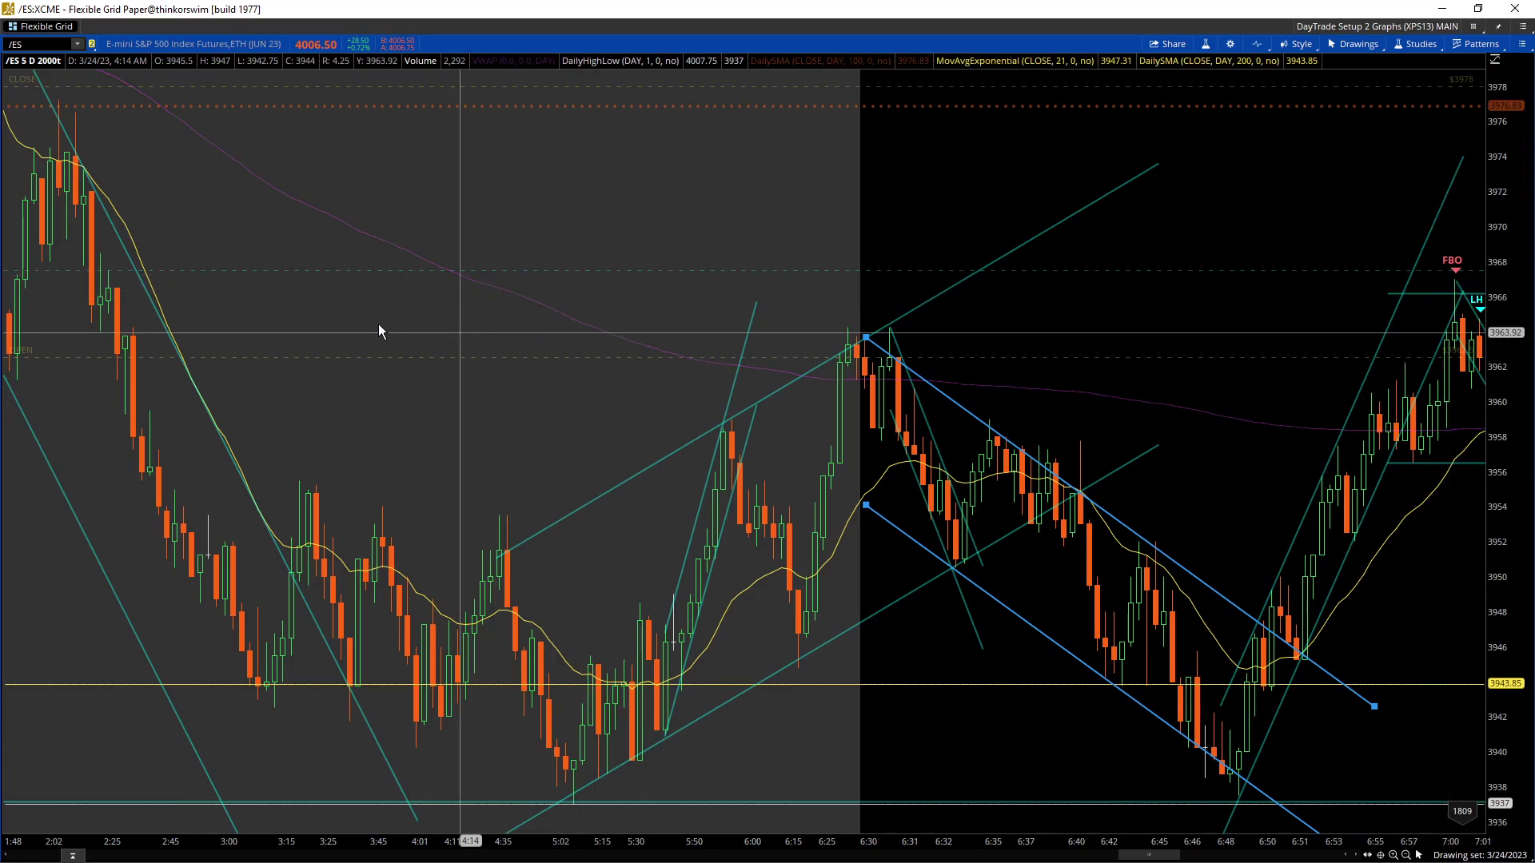
Step: Draw a horizontal price level at about 3963.4 across the chart, near the high around the open
{"action": "middle_click", "coordinate": [266, 337]}
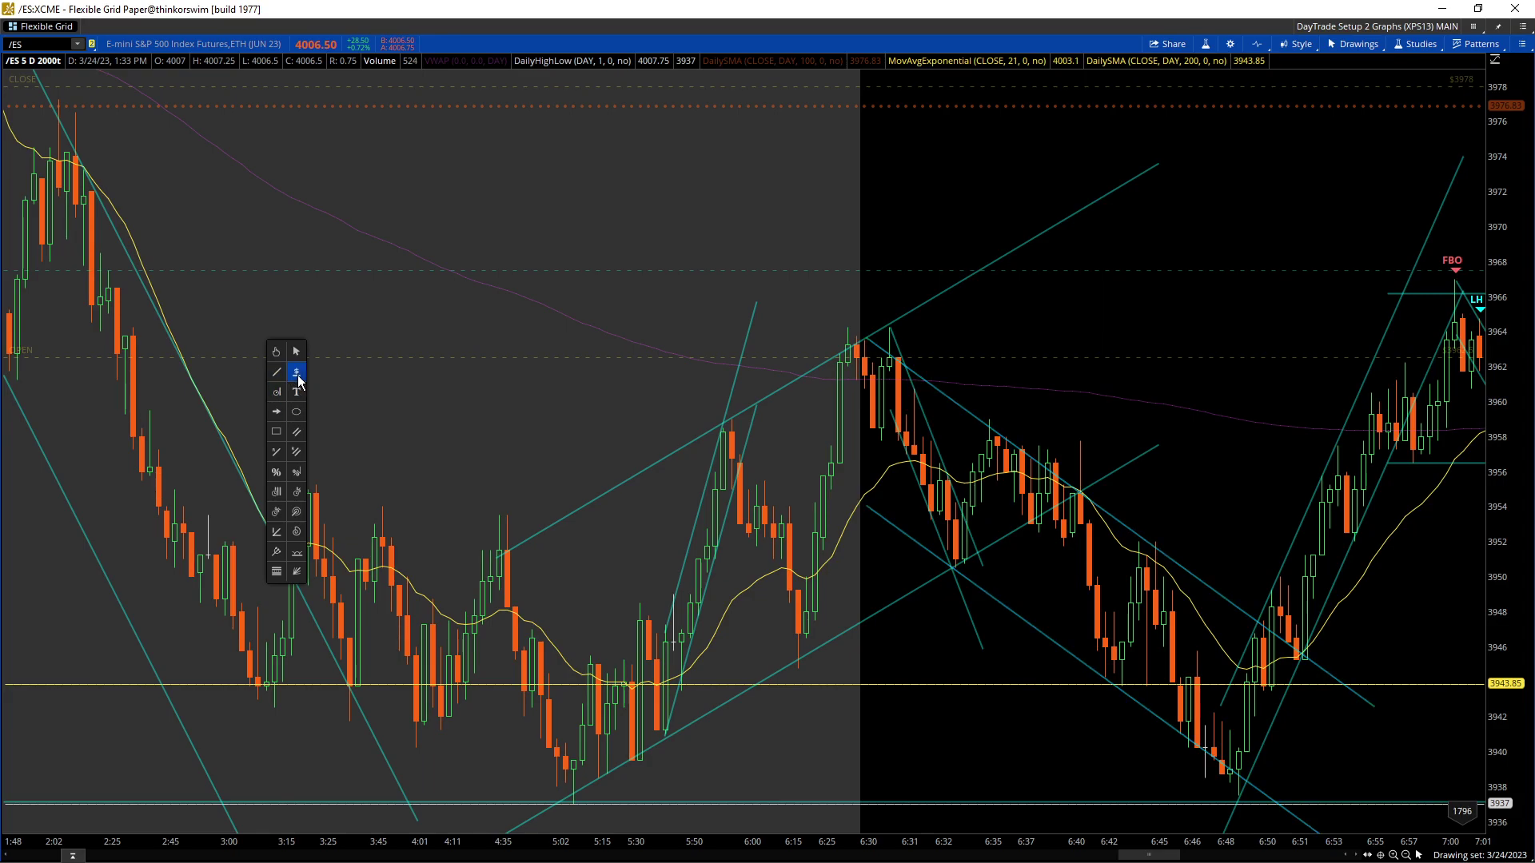
{"action": "left_click", "coordinate": [296, 373]}
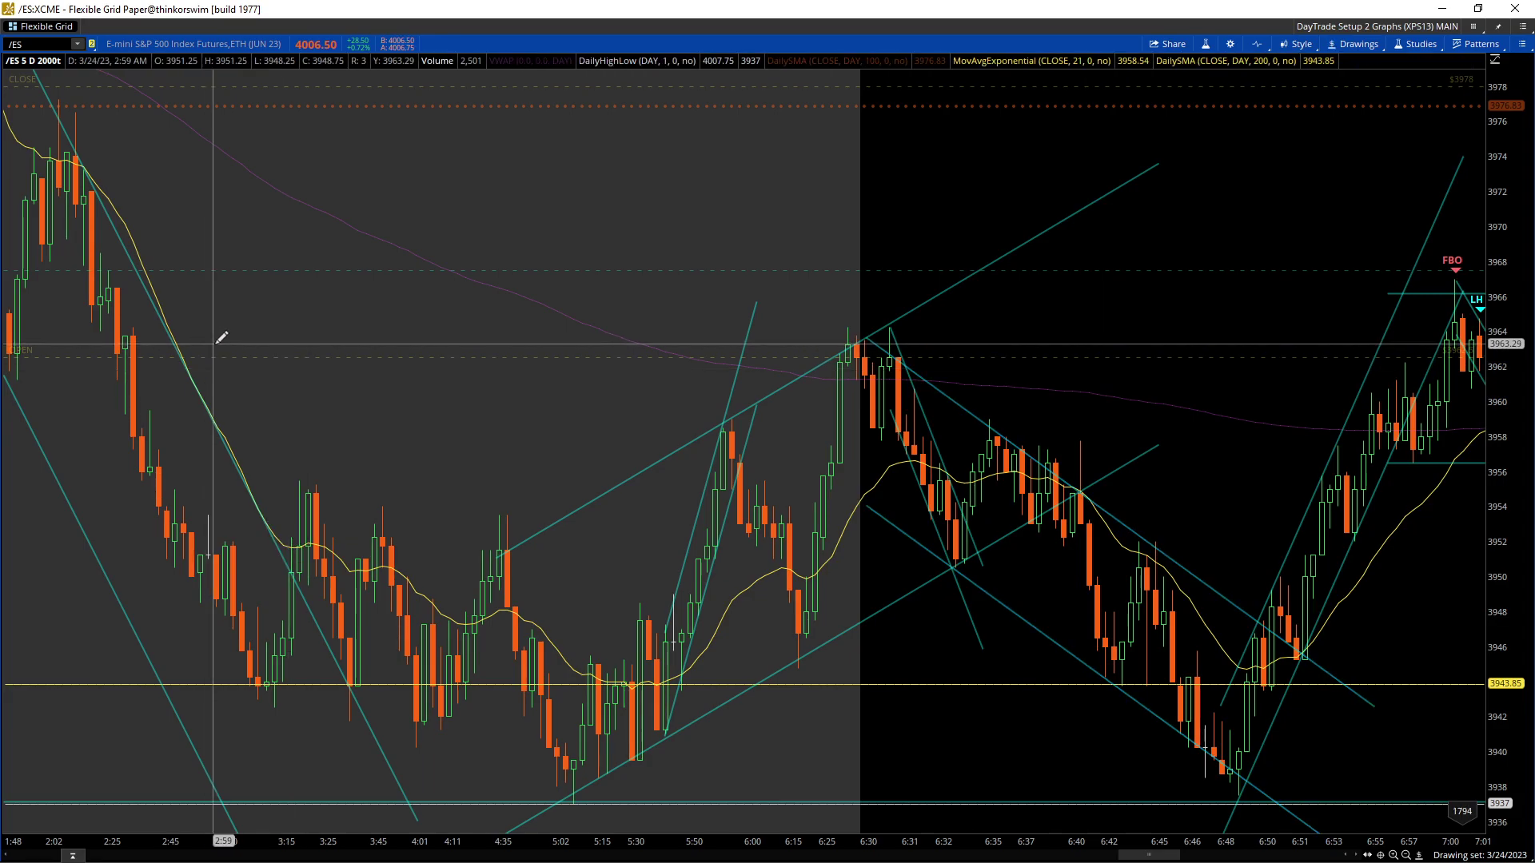
{"action": "left_click_drag", "start_coordinate": [251, 337], "coordinate": [339, 335]}
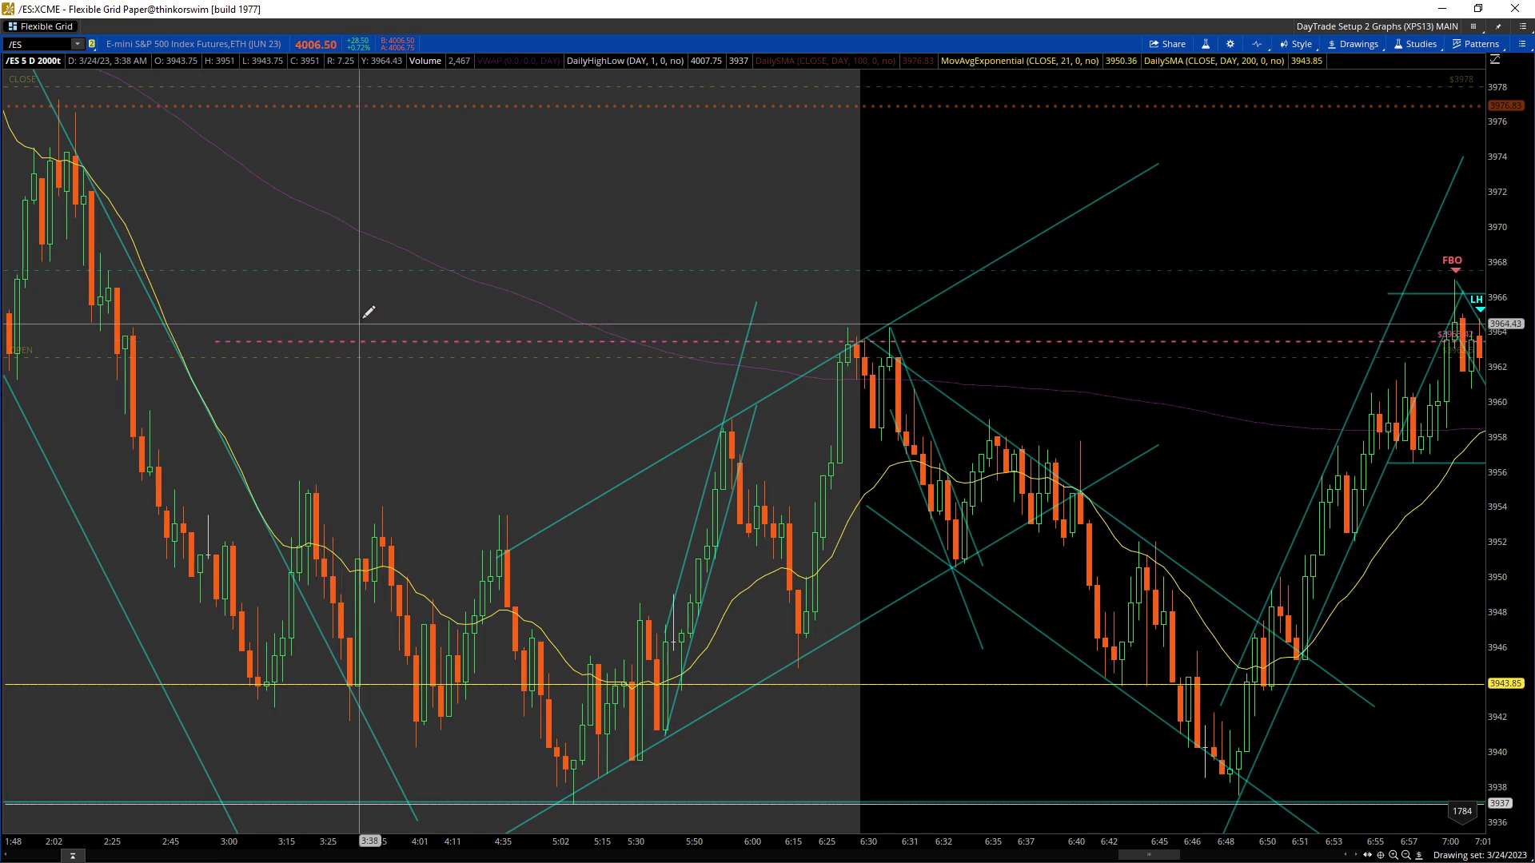
{"action": "middle_click", "coordinate": [396, 316]}
{"action": "left_click", "coordinate": [398, 332]}
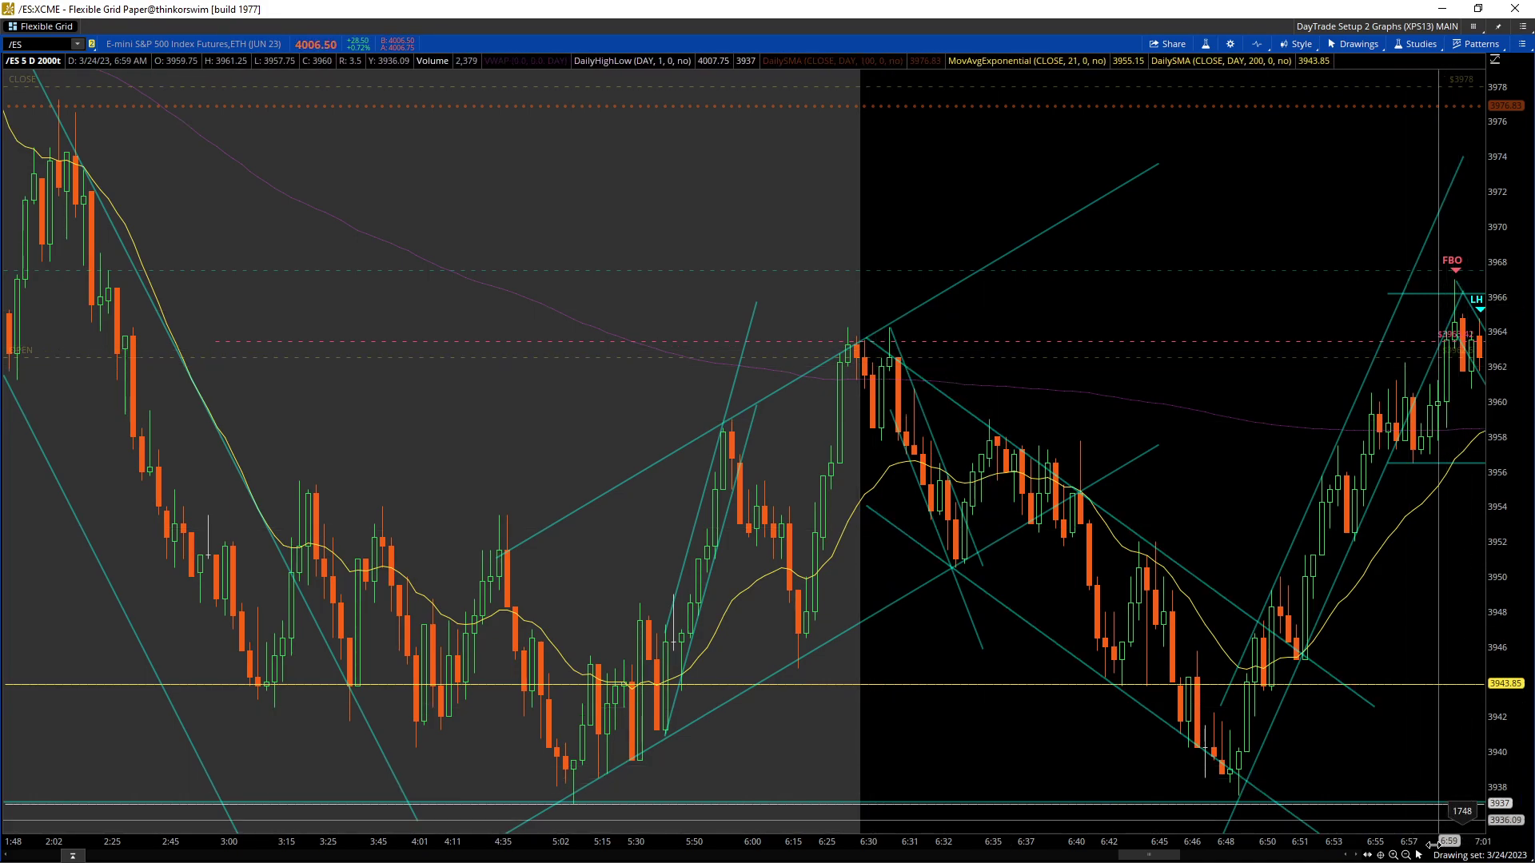
Step: Advance the chart bar by bar from 7:01 to 7:13 and examine the price action between the two horizontal range lines
{"action": "left_click_drag", "start_coordinate": [1427, 837], "coordinate": [1474, 618]}
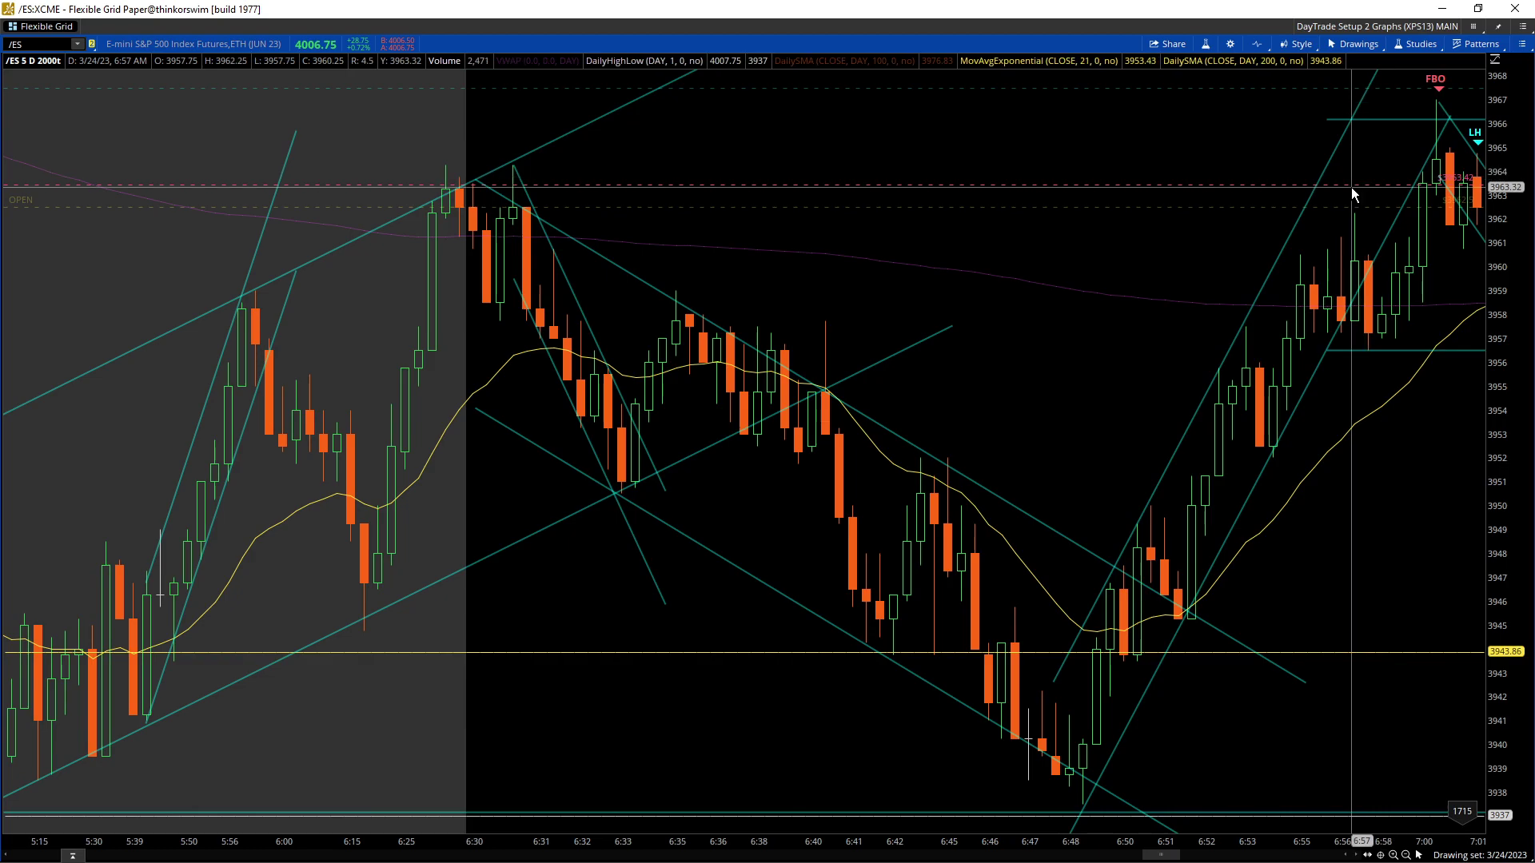
{"action": "left_click", "coordinate": [1360, 856]}
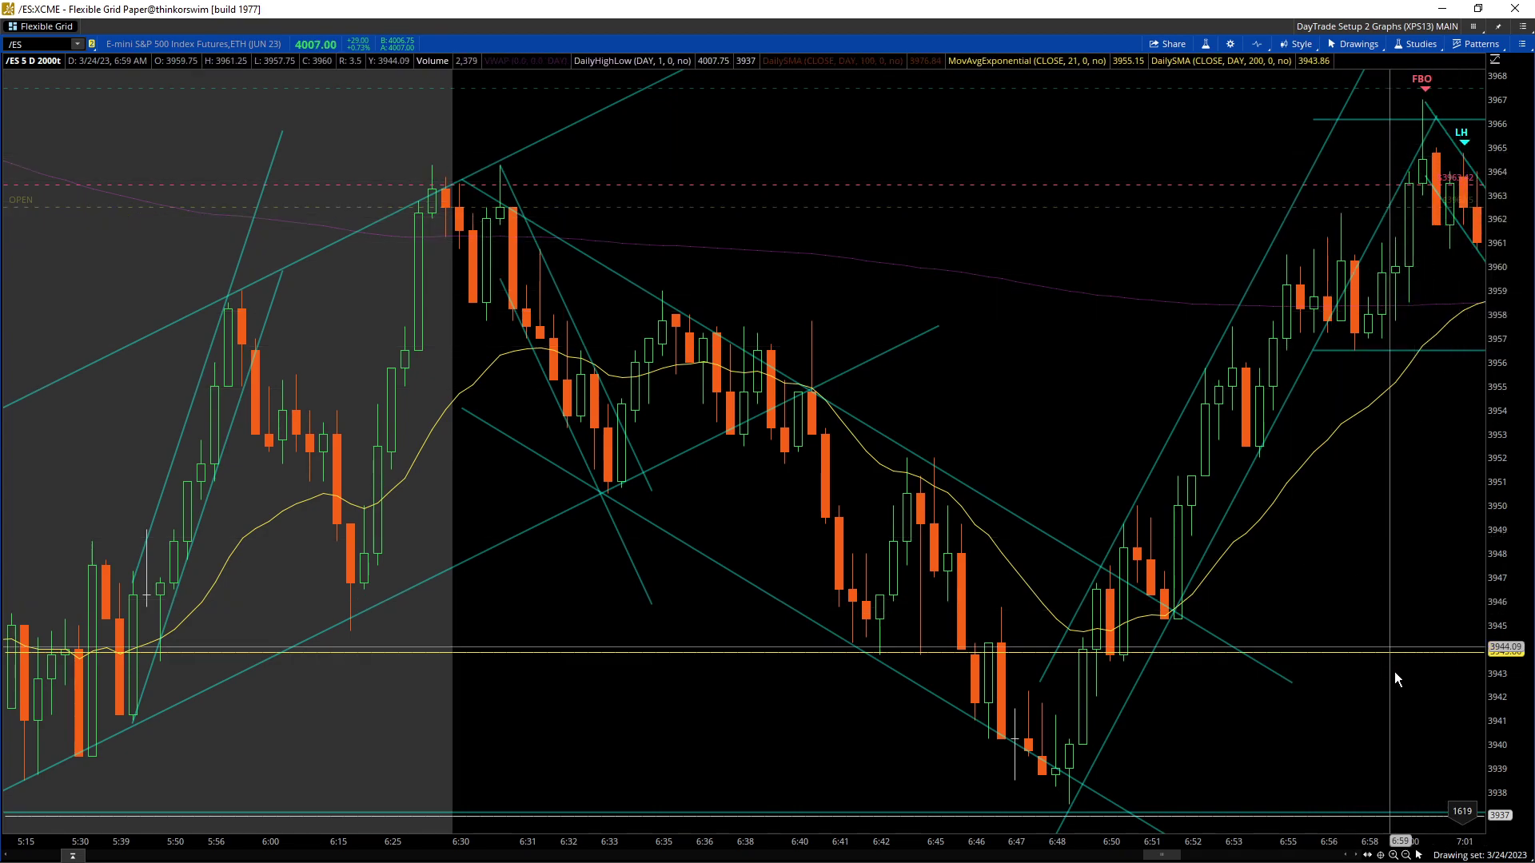
{"action": "left_click", "coordinate": [1357, 857]}
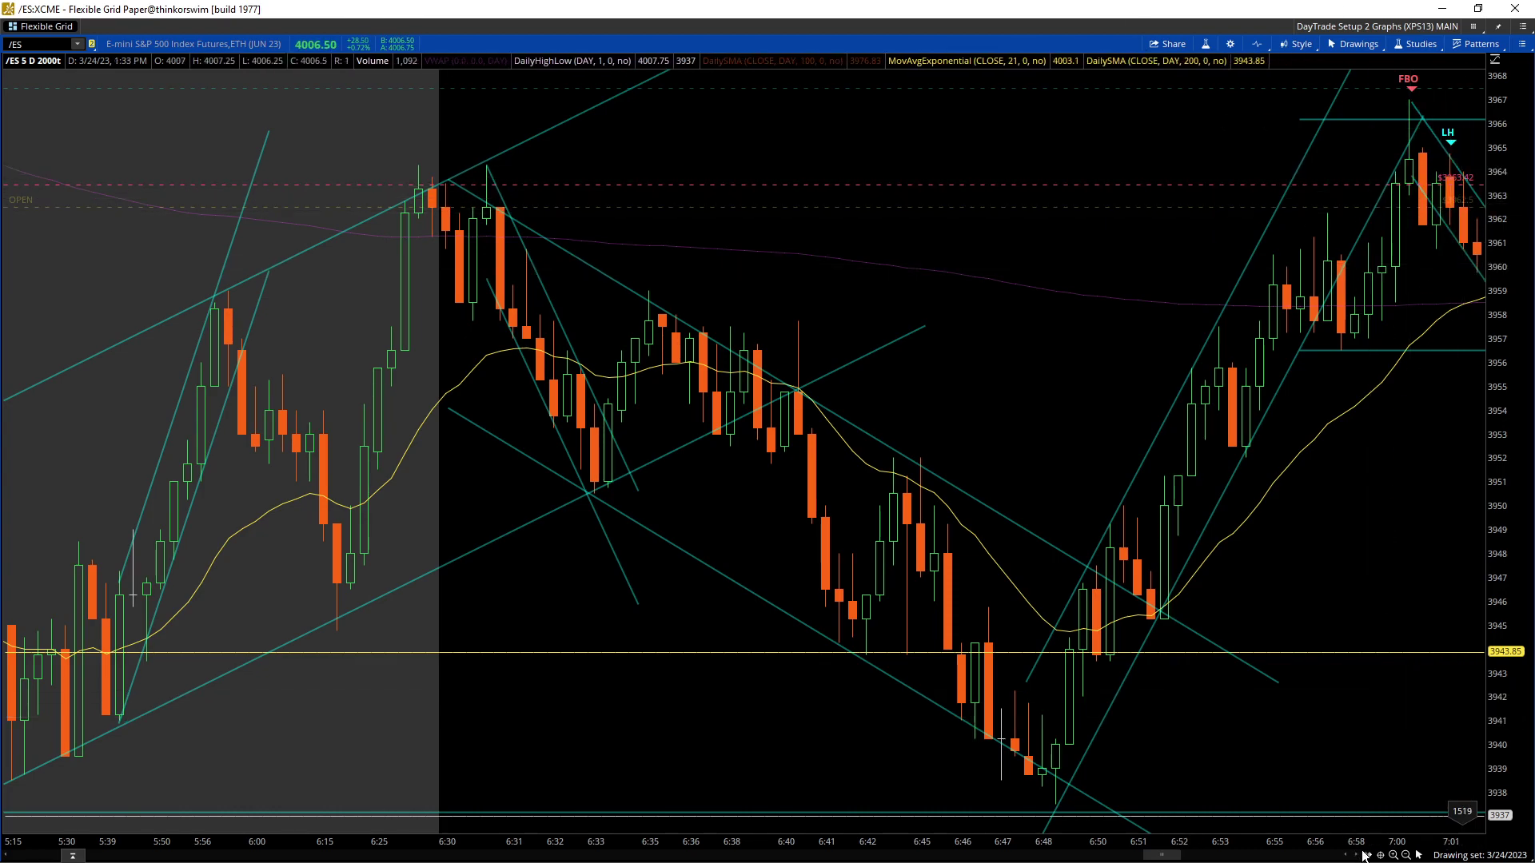
{"action": "left_click_drag", "start_coordinate": [1357, 855], "coordinate": [1358, 857]}
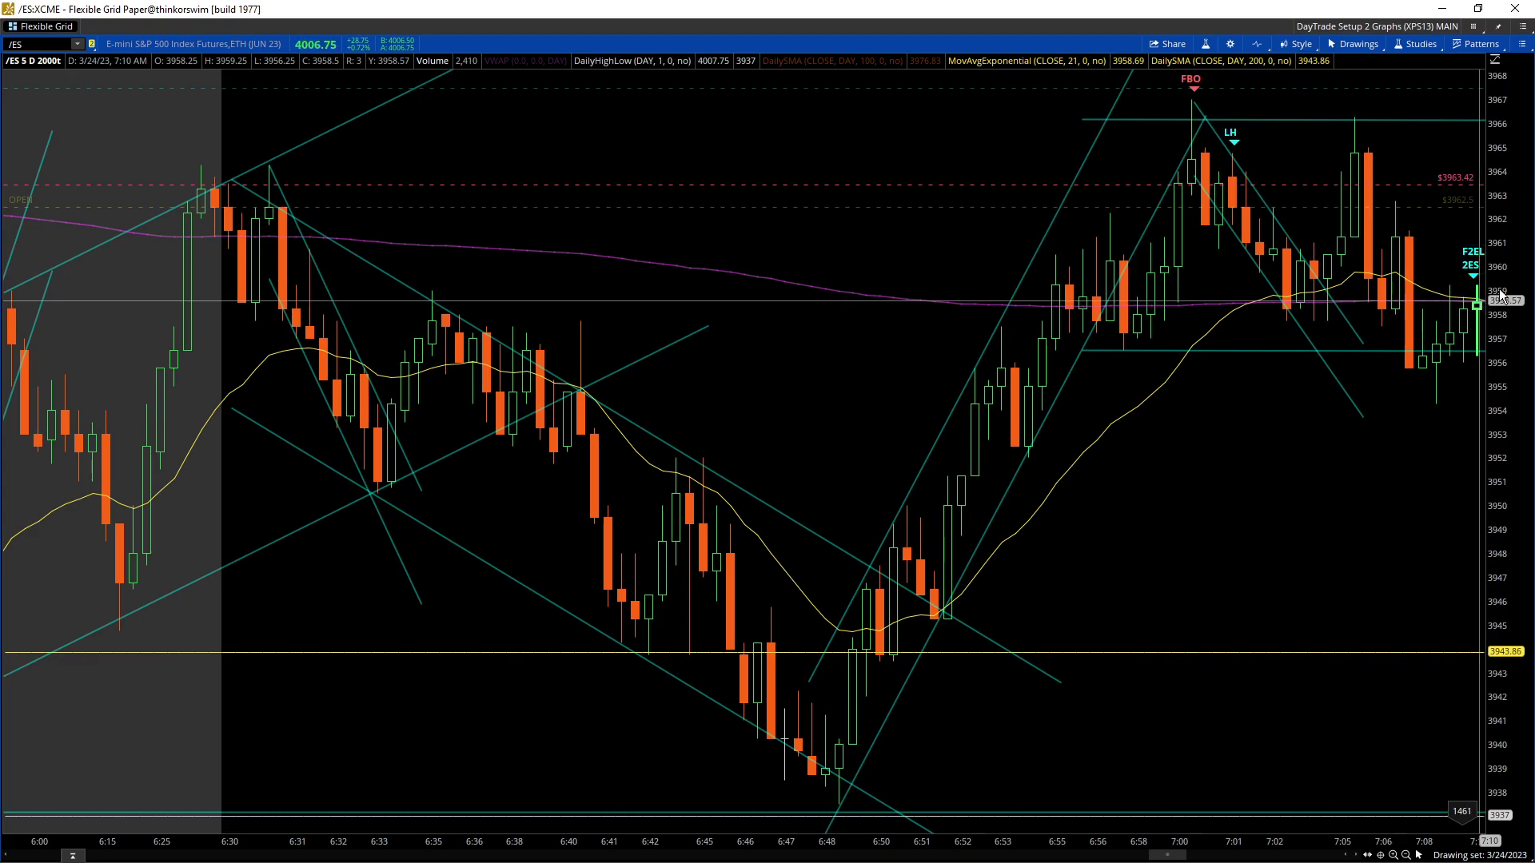
{"action": "left_click", "coordinate": [1355, 855]}
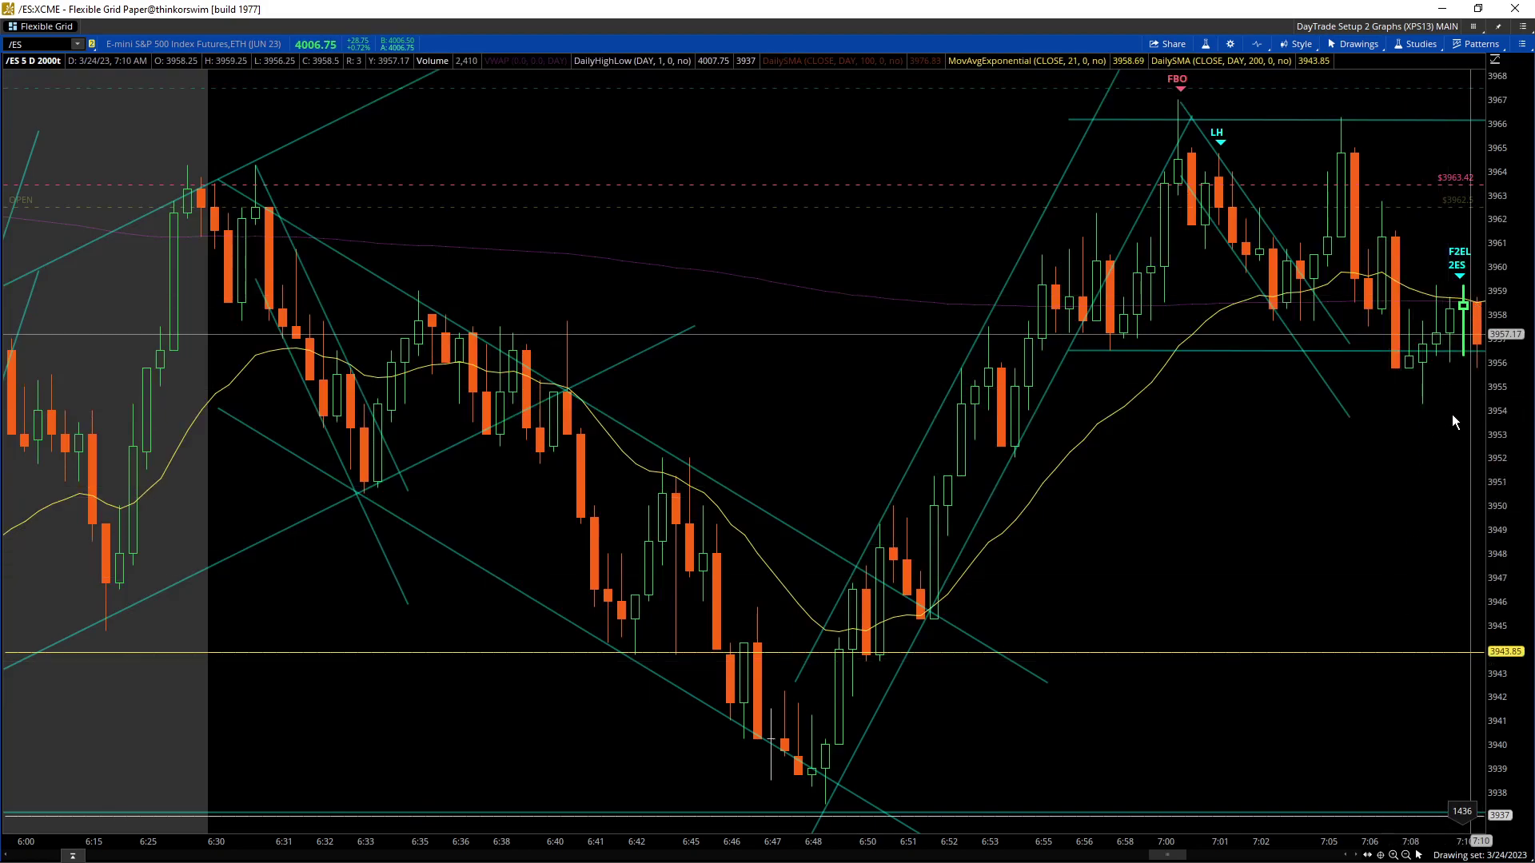
{"action": "left_click", "coordinate": [1356, 855]}
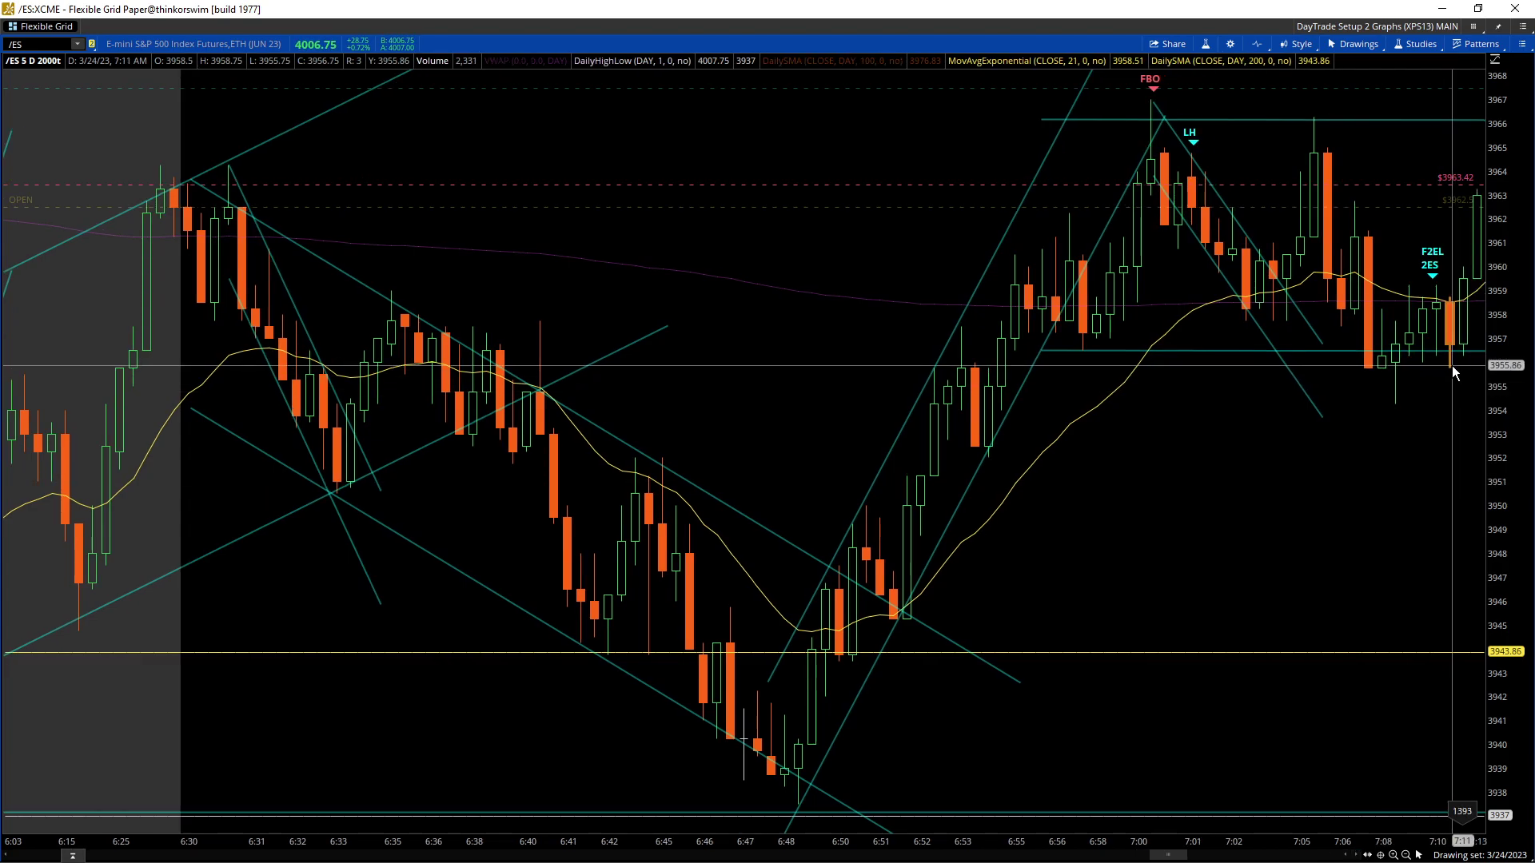
Step: Show the executed trades, examine the entries and exits between 7:00 and 7:13 up close, and hide them again
{"action": "left_click", "coordinate": [1301, 44]}
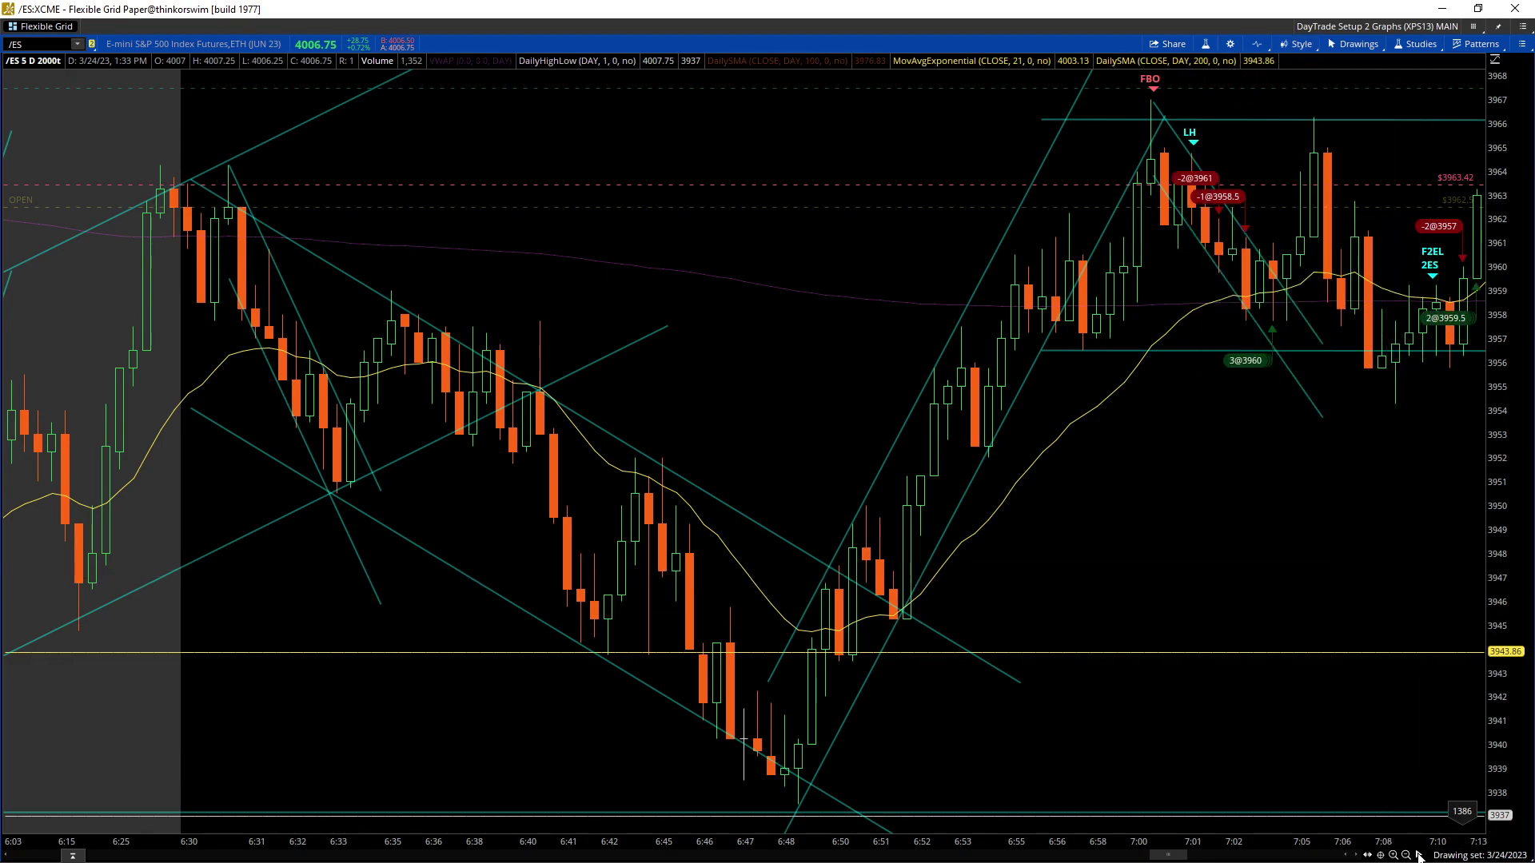
{"action": "scroll", "coordinate": [1415, 842], "scroll_direction": "up", "scroll_amount": 4}
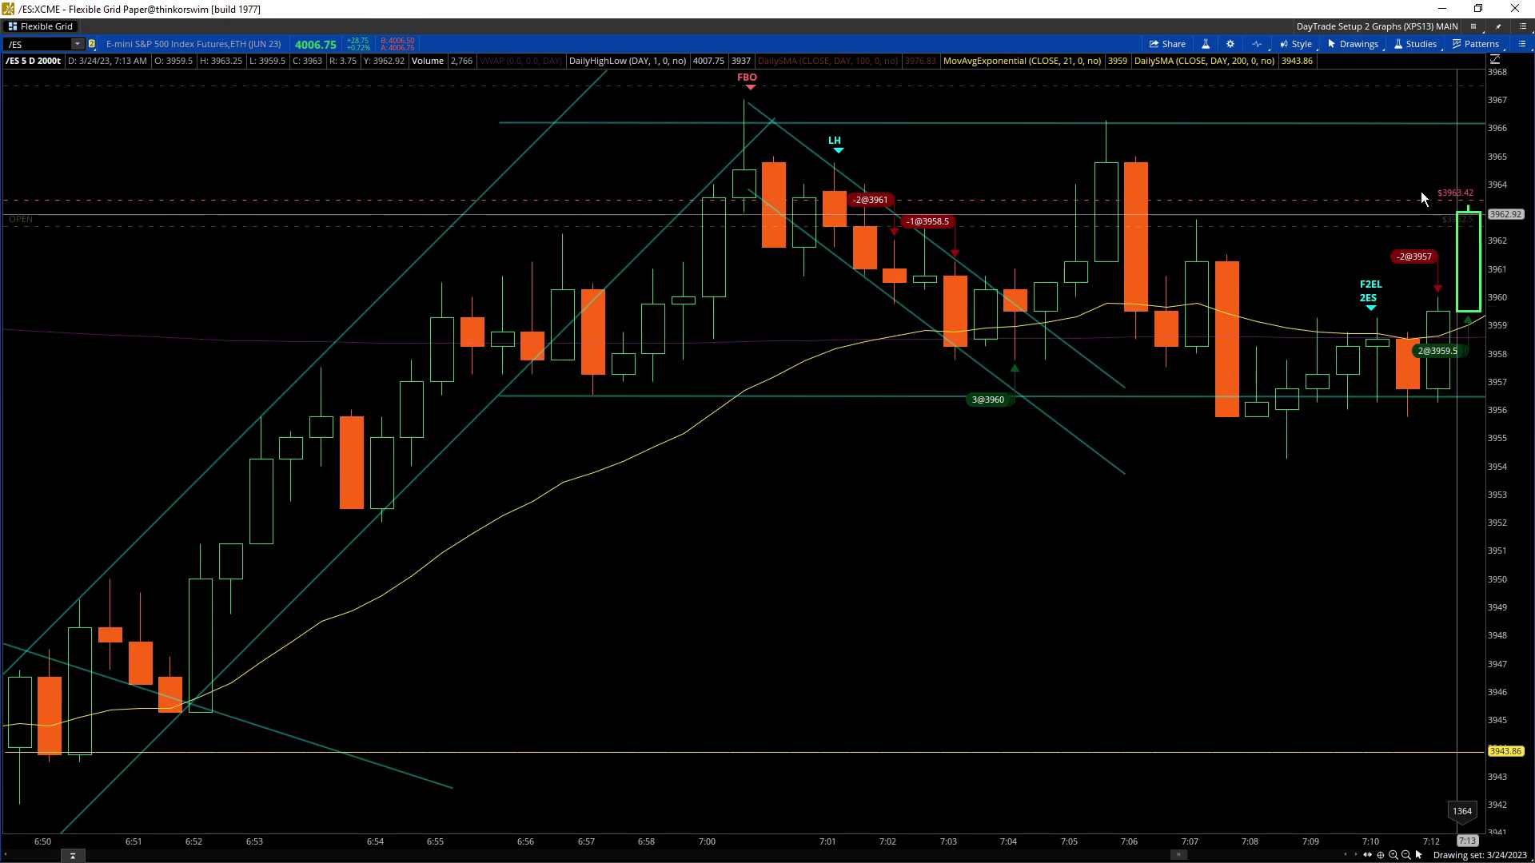
{"action": "left_click", "coordinate": [1297, 46]}
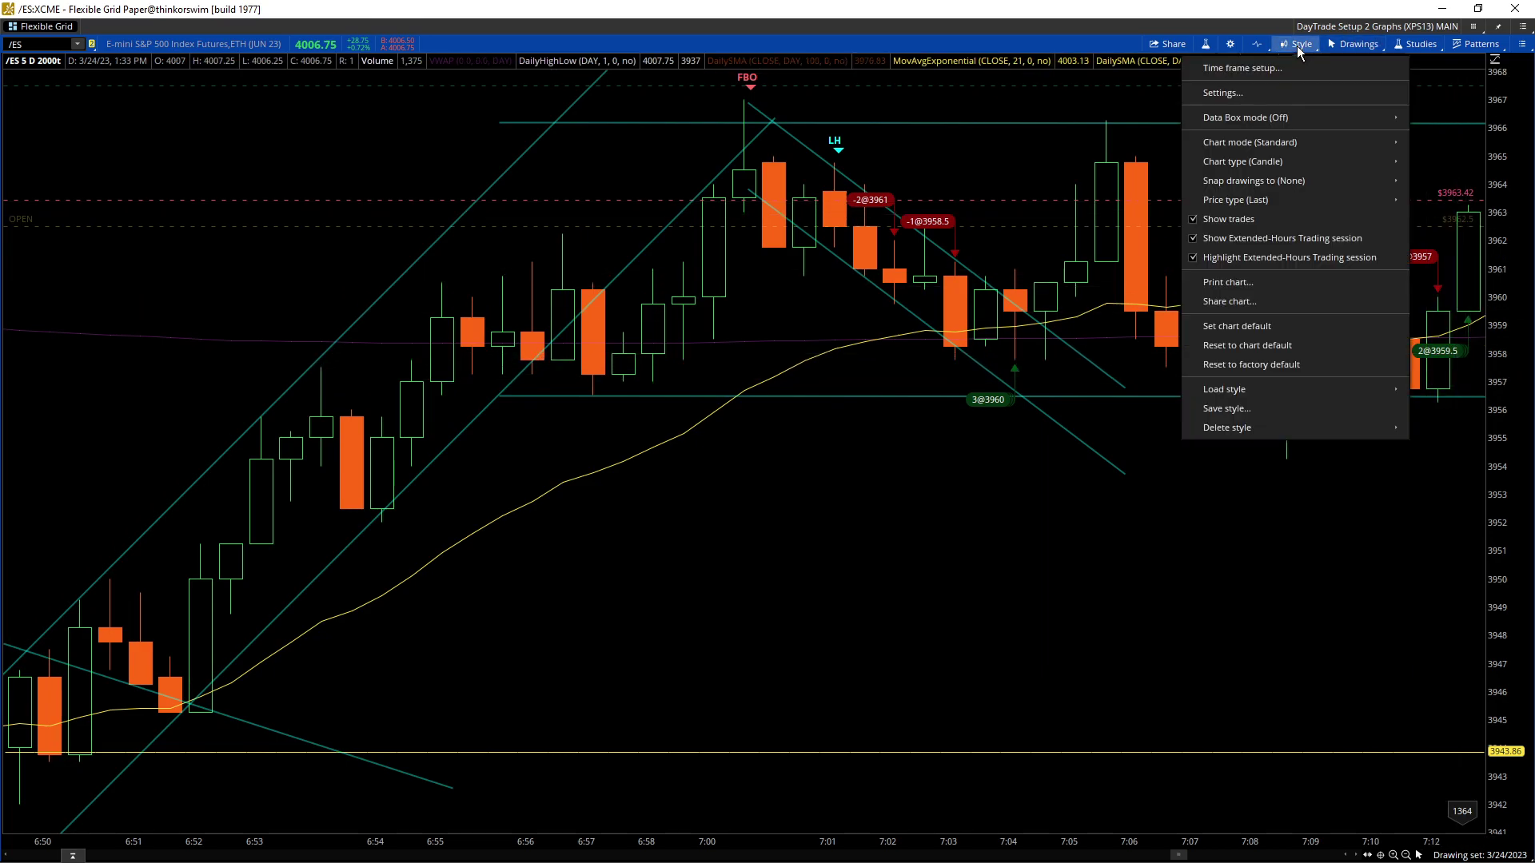
{"action": "left_click", "coordinate": [1274, 217]}
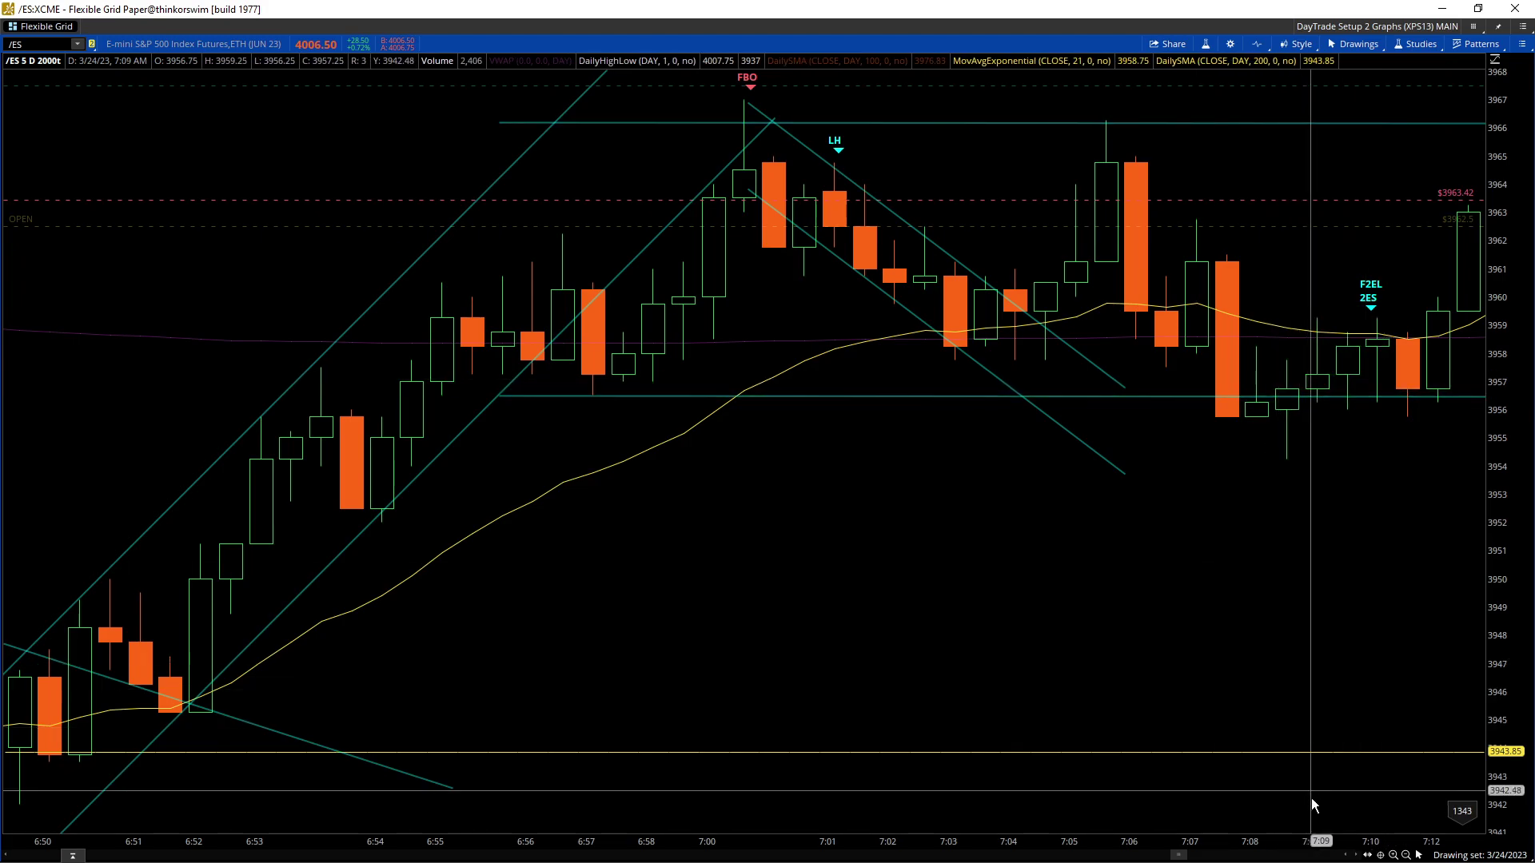
Step: Examine the price action from 7:13 to 7:29, including the breakout above the range and the fall back through it
{"action": "left_click_drag", "start_coordinate": [1191, 837], "coordinate": [1331, 836]}
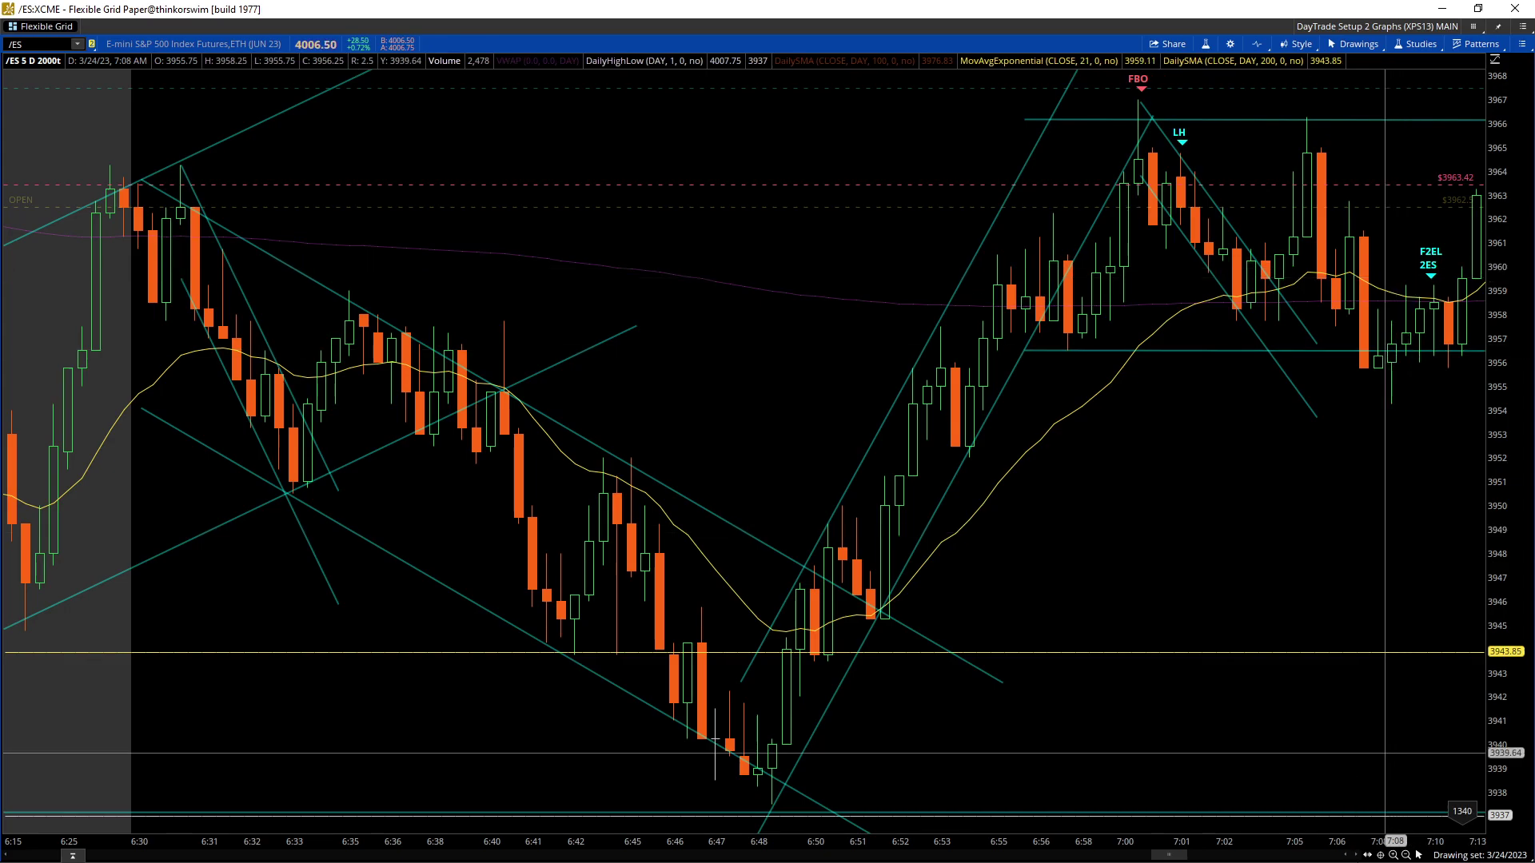
{"action": "left_click", "coordinate": [1353, 857]}
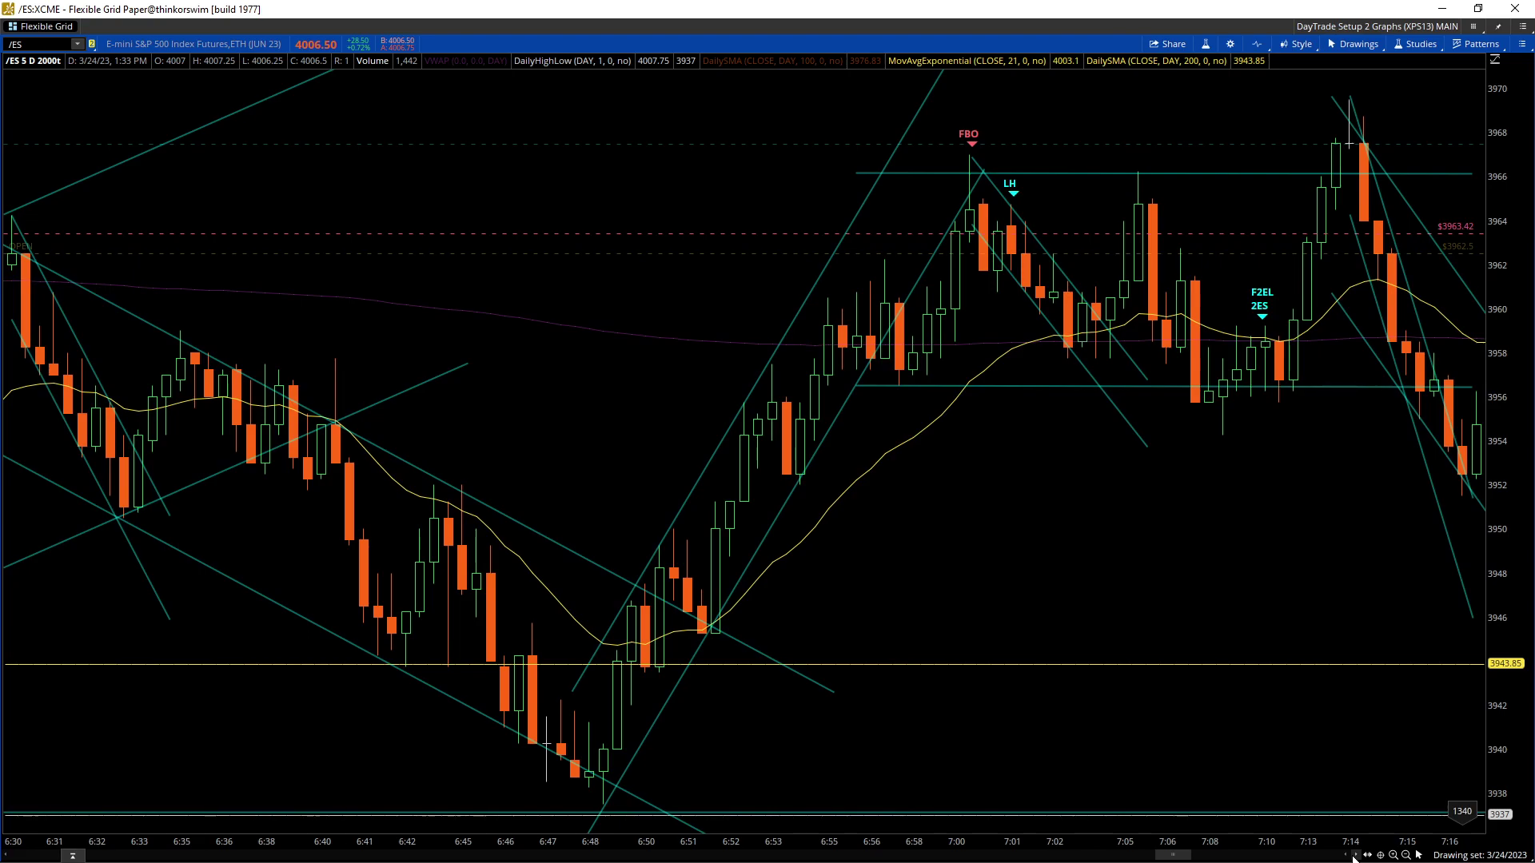
{"action": "scroll", "coordinate": [1353, 857], "scroll_direction": "down", "scroll_amount": 4}
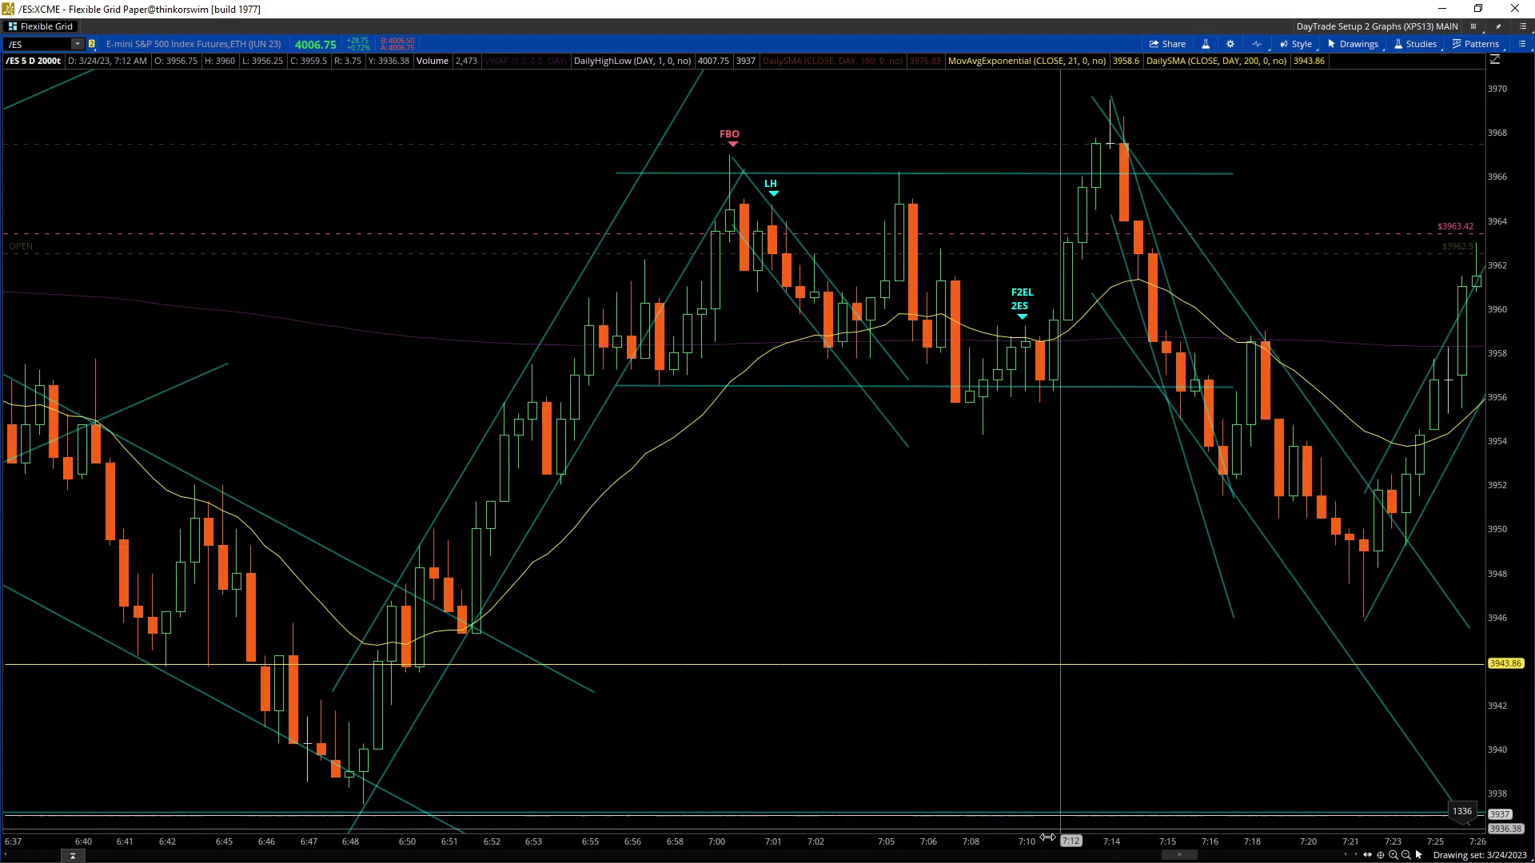
{"action": "left_click_drag", "start_coordinate": [1048, 837], "coordinate": [1183, 838]}
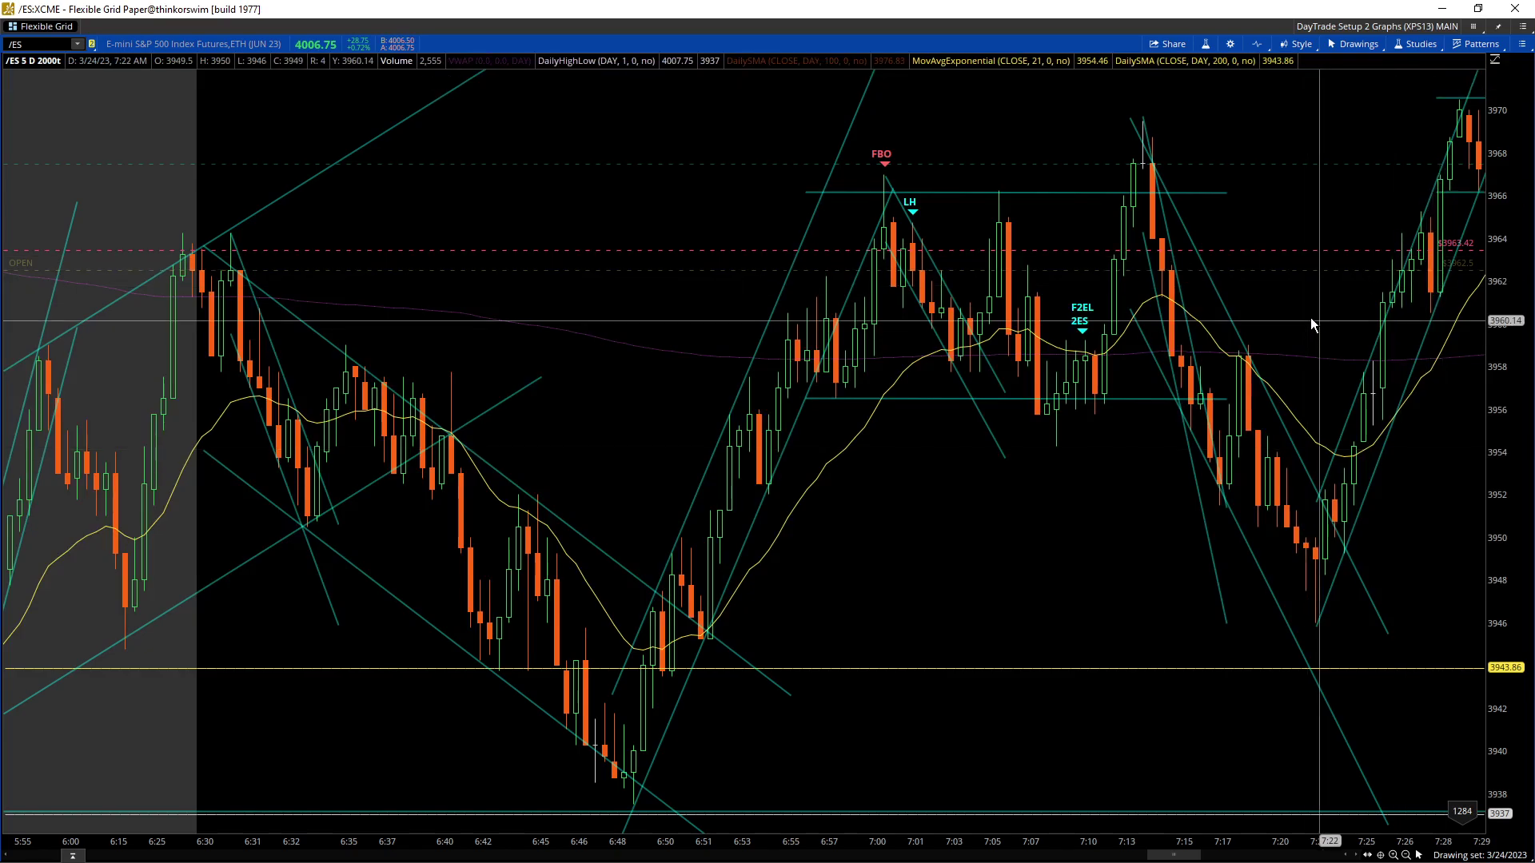
Step: Advance the chart to 7:36 and examine the move above 3970 and the pullback into the 2EL signal
{"action": "scroll", "coordinate": [1311, 309], "scroll_direction": "down", "scroll_amount": 5}
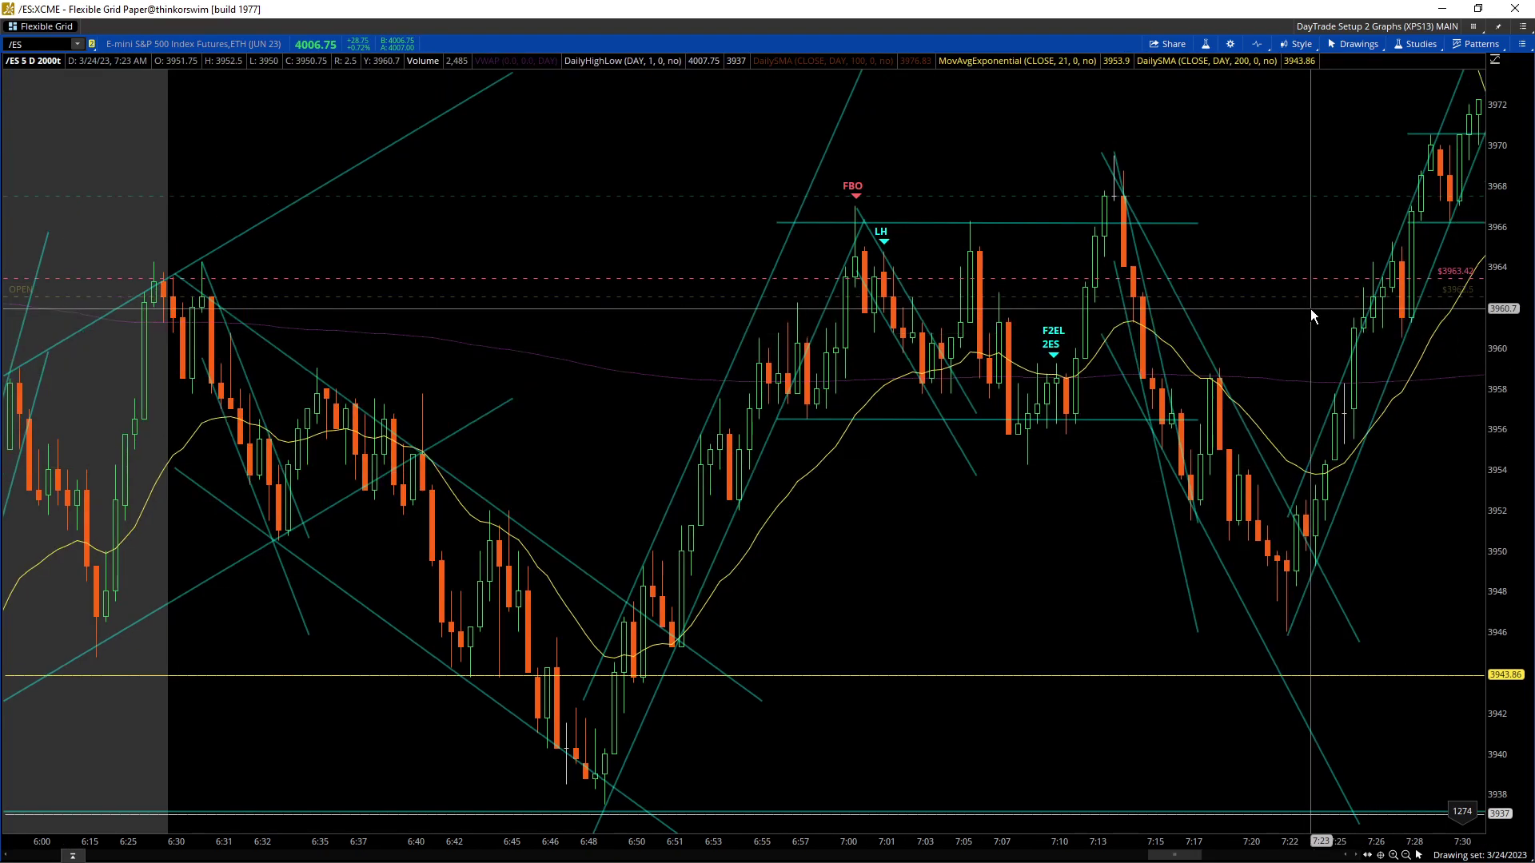
{"action": "scroll", "coordinate": [1311, 313], "scroll_direction": "down", "scroll_amount": 3}
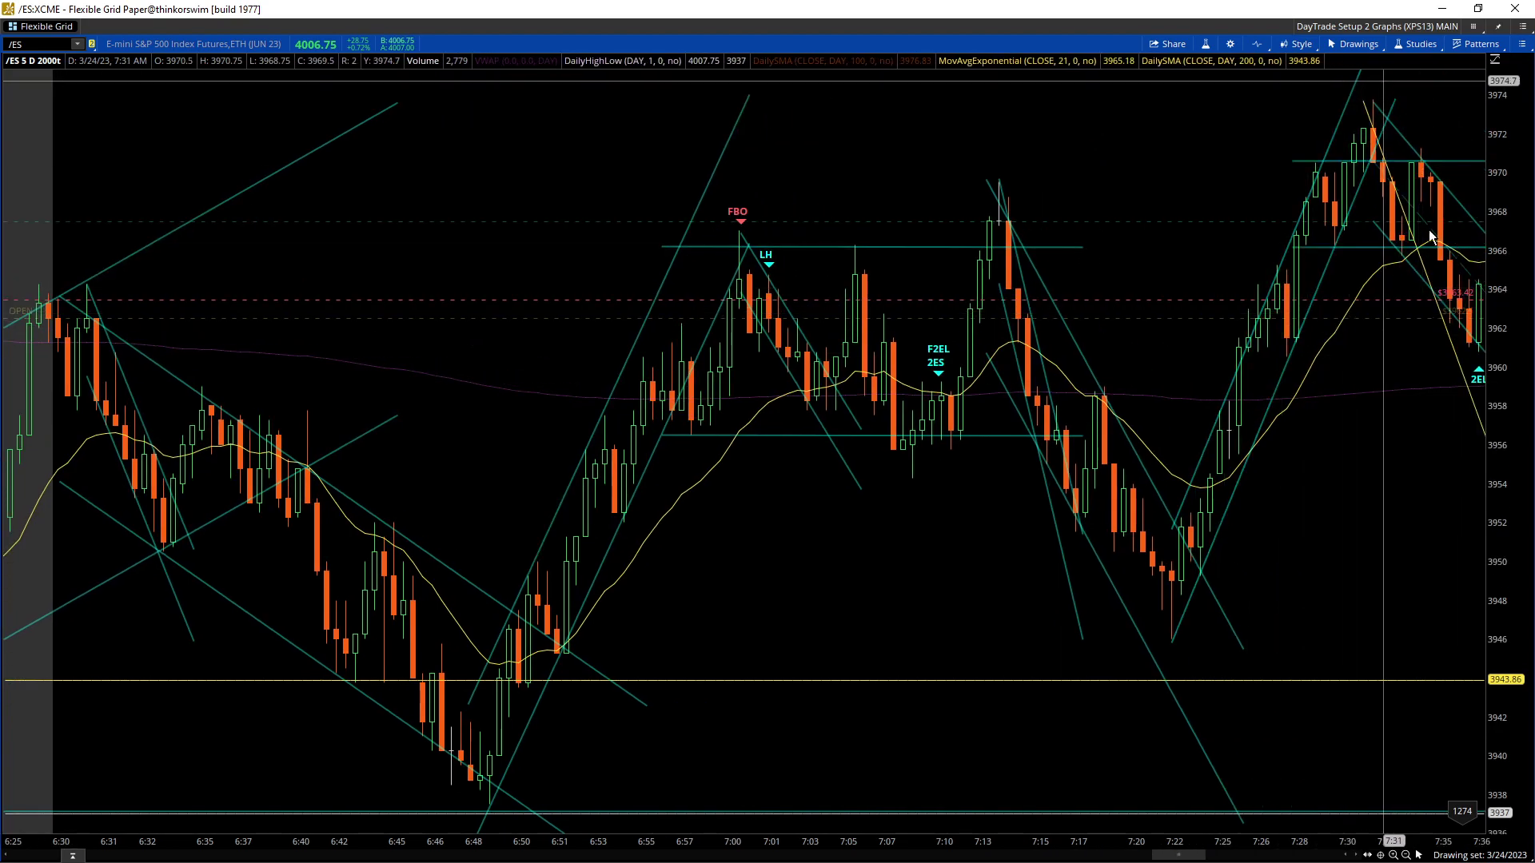
{"action": "mouse_move", "coordinate": [1476, 354]}
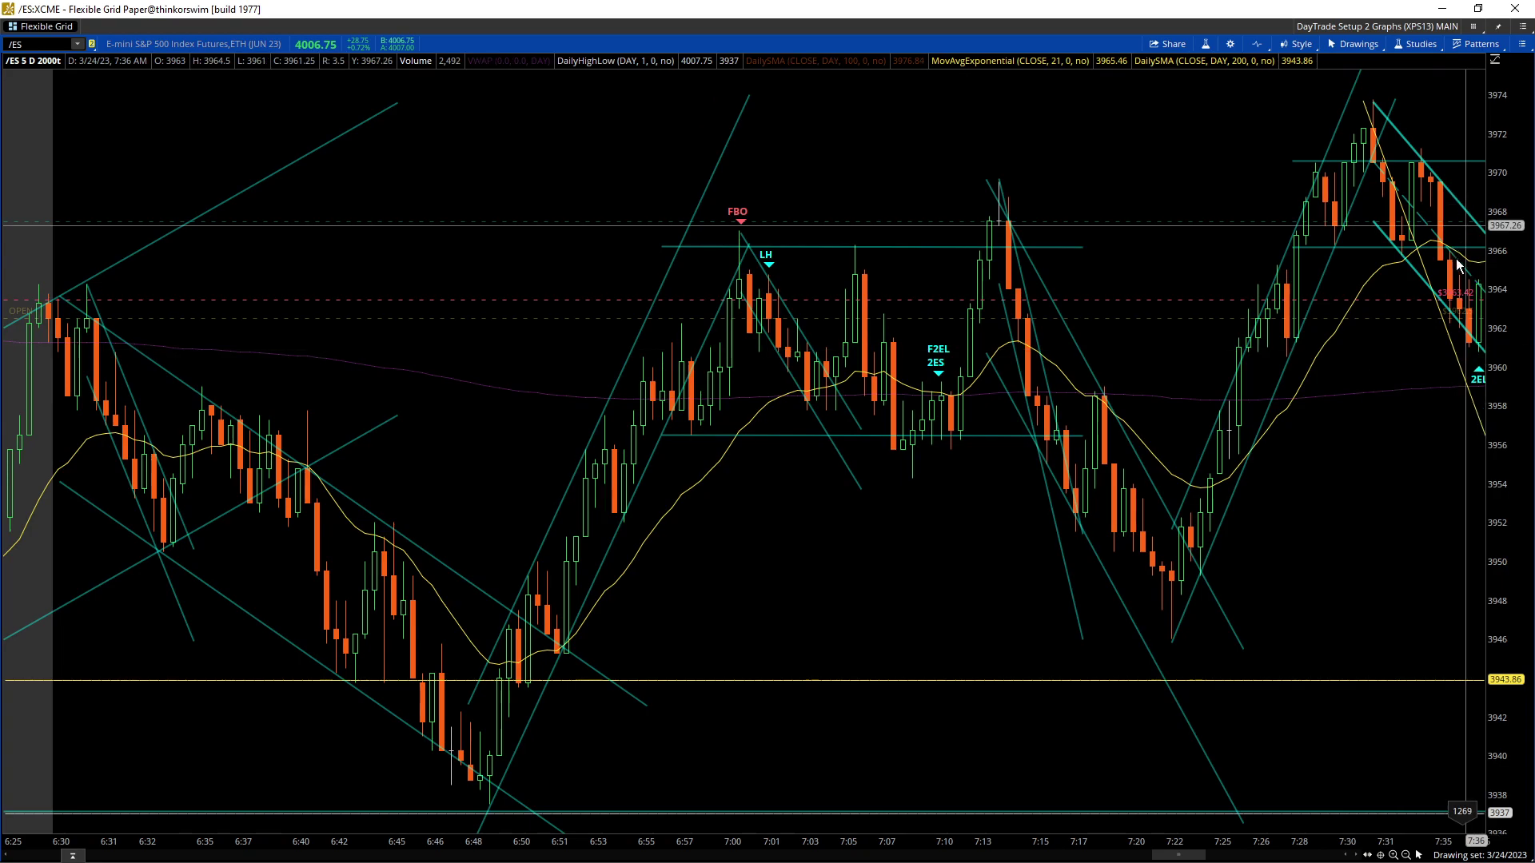
{"action": "mouse_move", "coordinate": [1472, 277]}
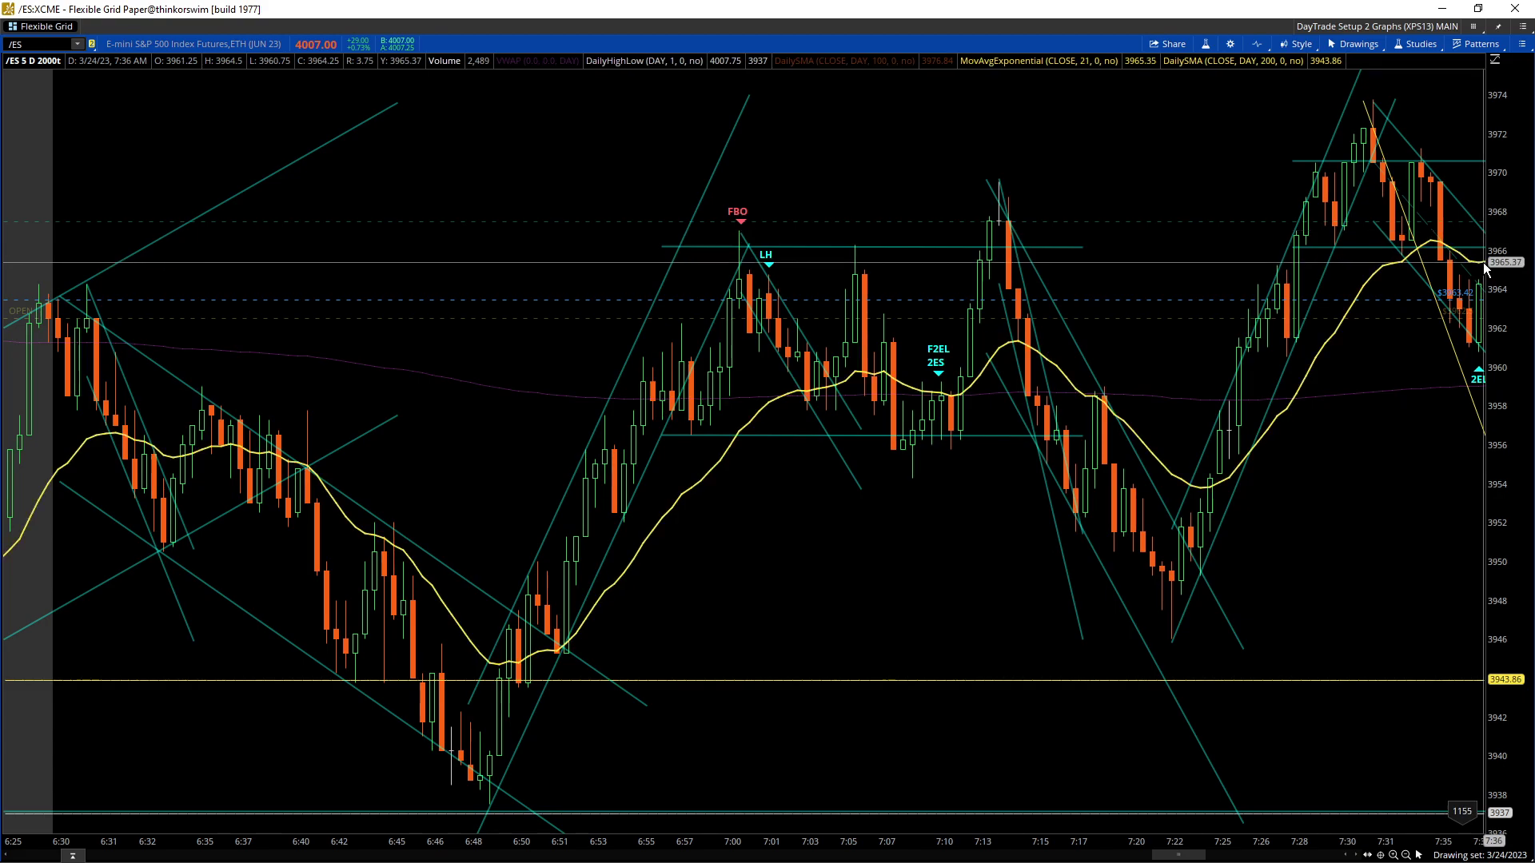
Step: Advance the chart bar by bar from 7:36 to 7:42 and examine the decline inside the descending channel
{"action": "left_click", "coordinate": [1356, 857]}
{"action": "left_click", "coordinate": [1356, 857]}
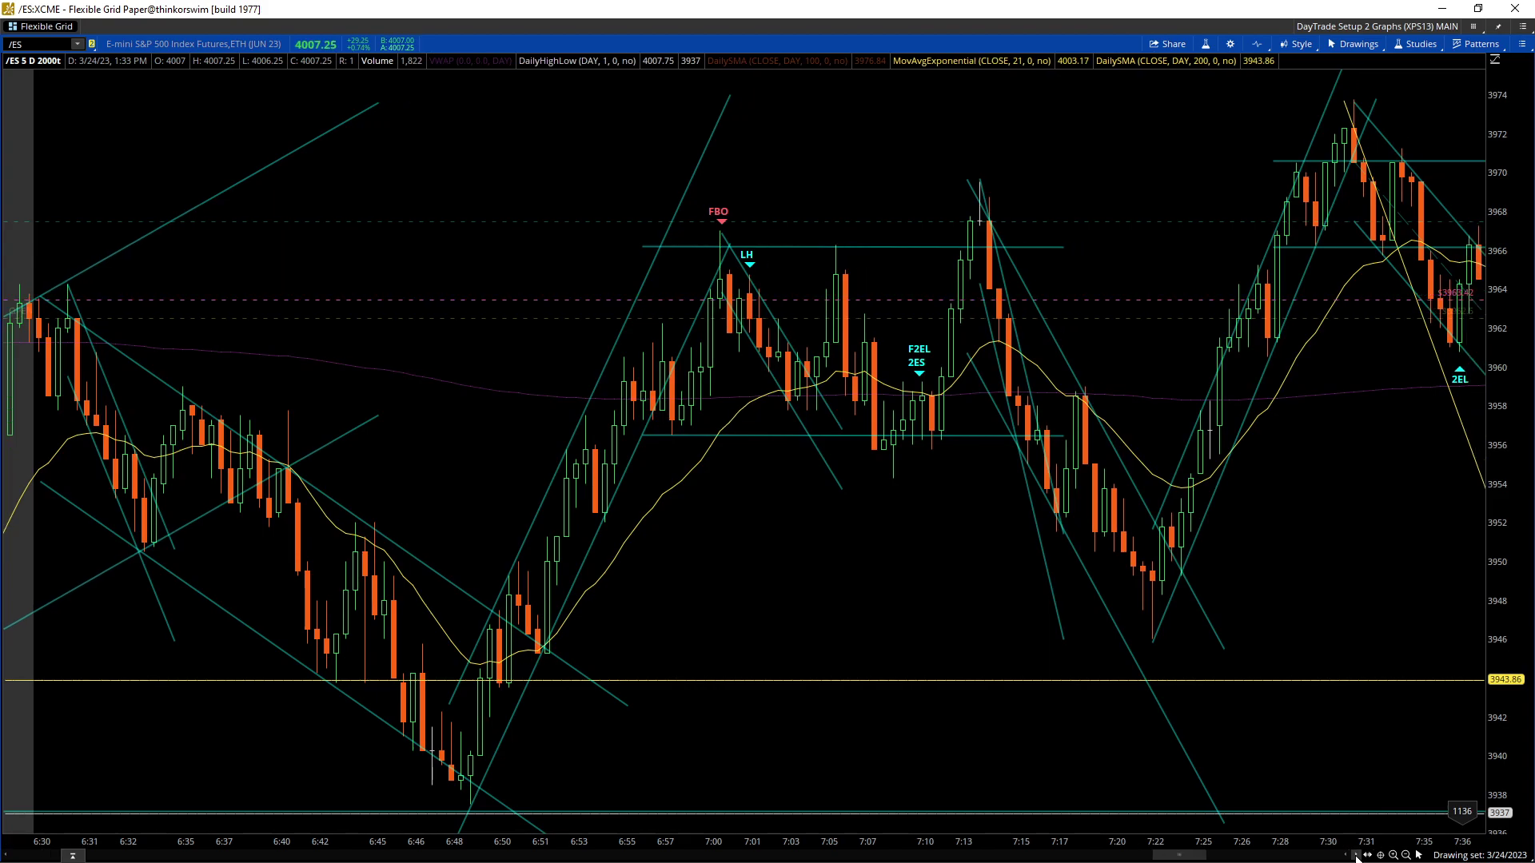
{"action": "left_click", "coordinate": [1357, 857]}
{"action": "left_click", "coordinate": [1356, 857]}
{"action": "left_click", "coordinate": [1357, 857]}
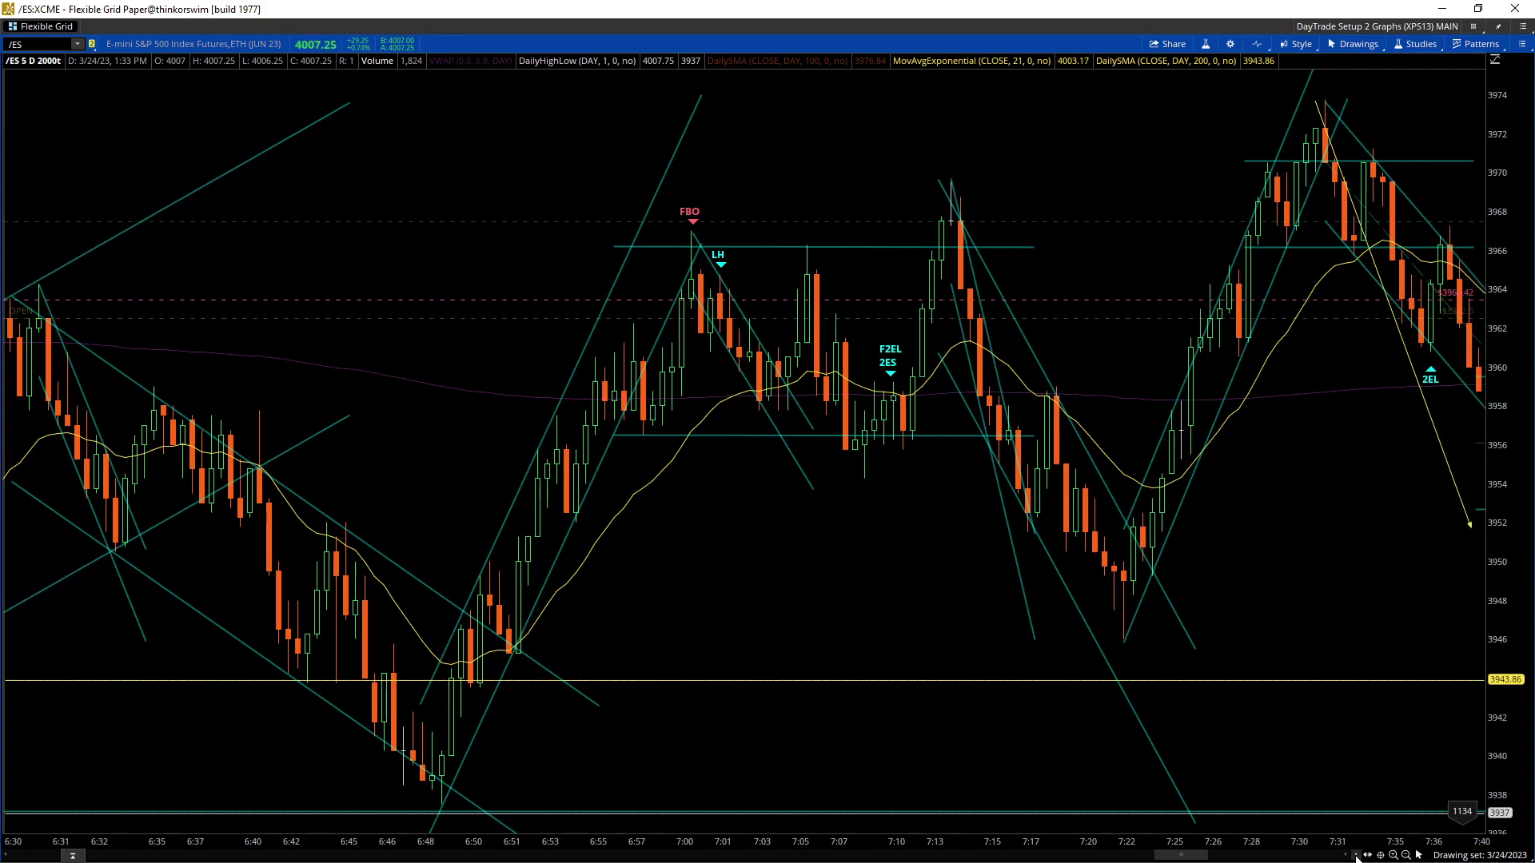
{"action": "left_click", "coordinate": [1357, 857]}
{"action": "left_click", "coordinate": [1357, 857]}
{"action": "left_click", "coordinate": [1357, 857]}
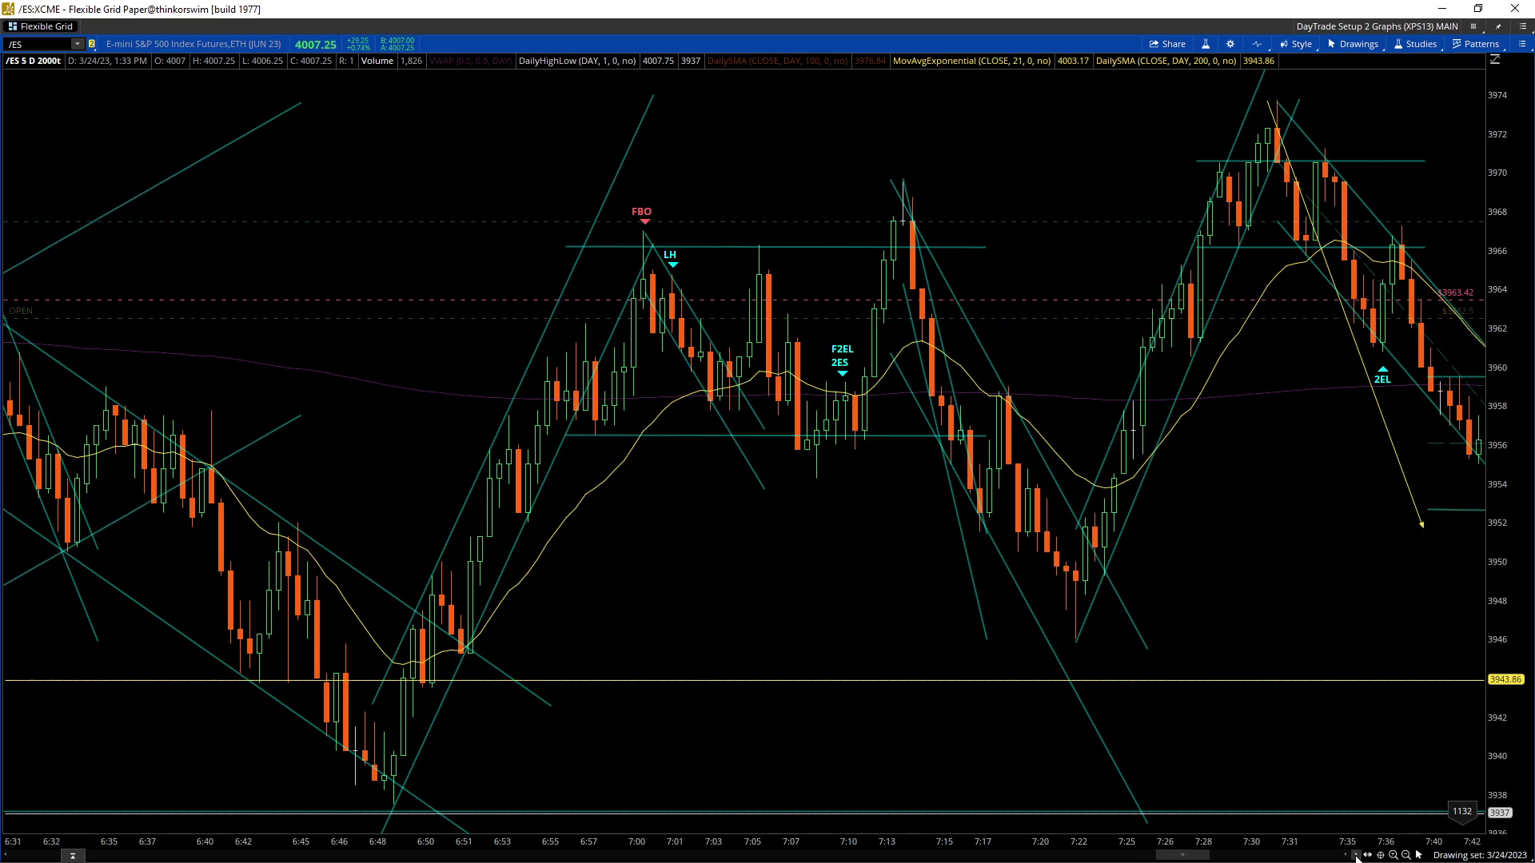
Step: Advance the chart from 7:42 to 7:48 and examine the bars between the horizontal range lines up to the 2ES signal
{"action": "left_click", "coordinate": [1357, 857]}
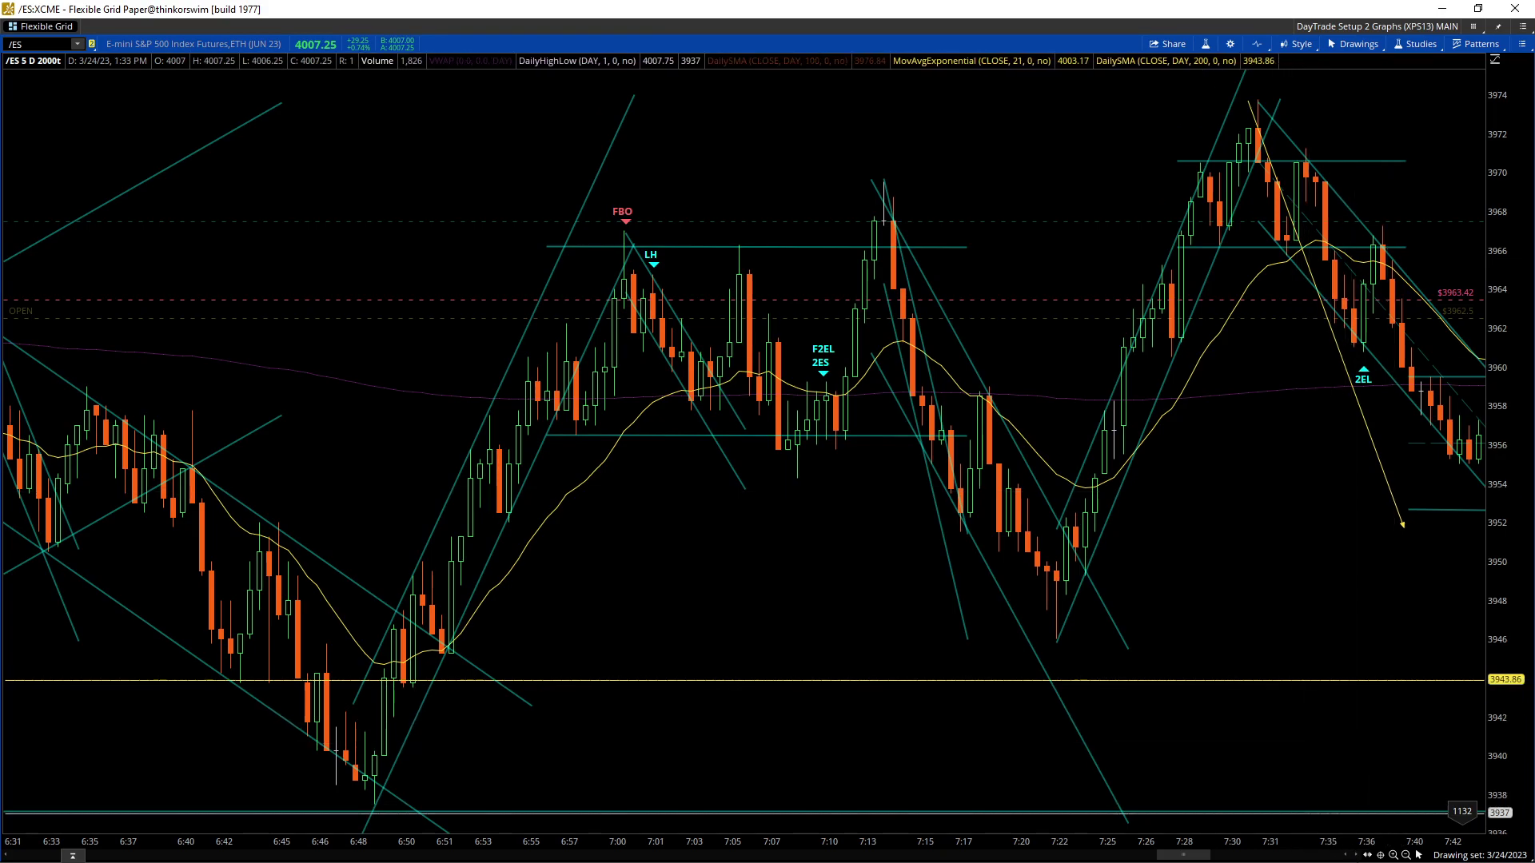
{"action": "left_click", "coordinate": [1360, 857]}
{"action": "left_click", "coordinate": [1360, 857]}
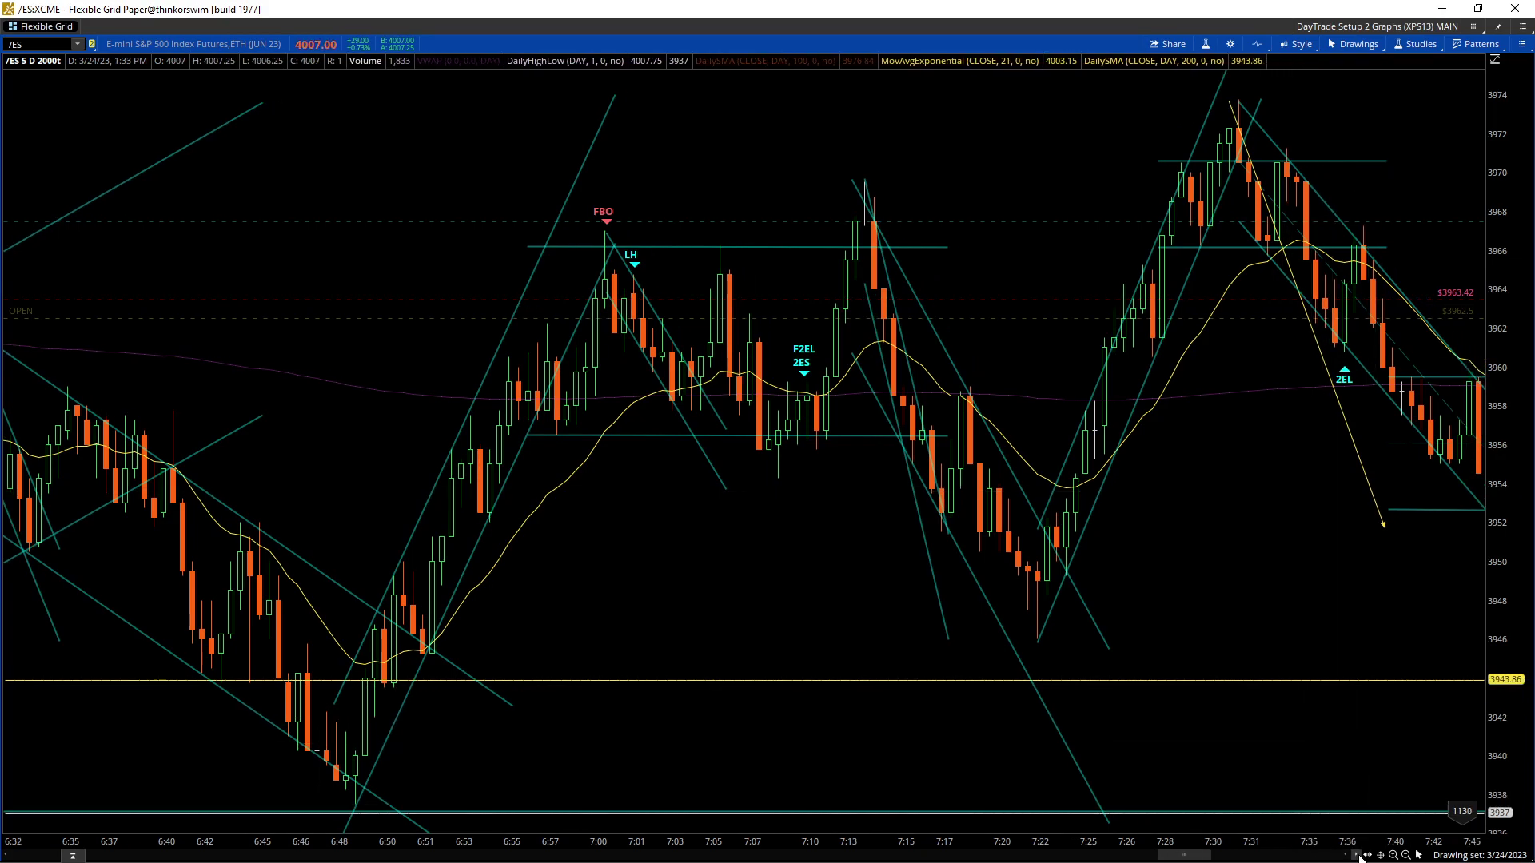
{"action": "left_click", "coordinate": [1360, 857]}
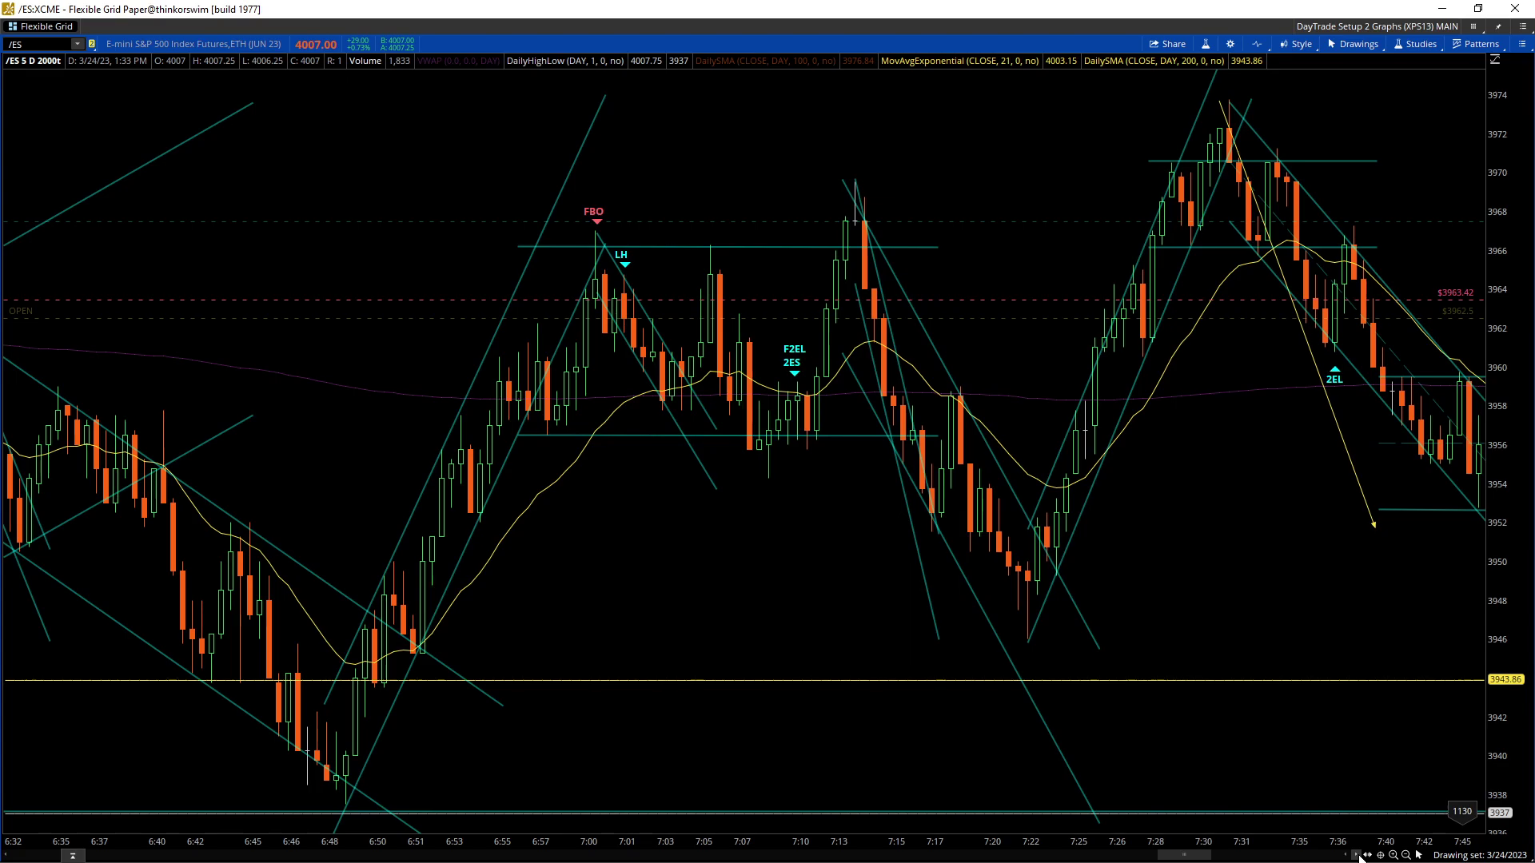
{"action": "left_click", "coordinate": [1359, 857]}
{"action": "left_click", "coordinate": [1360, 857]}
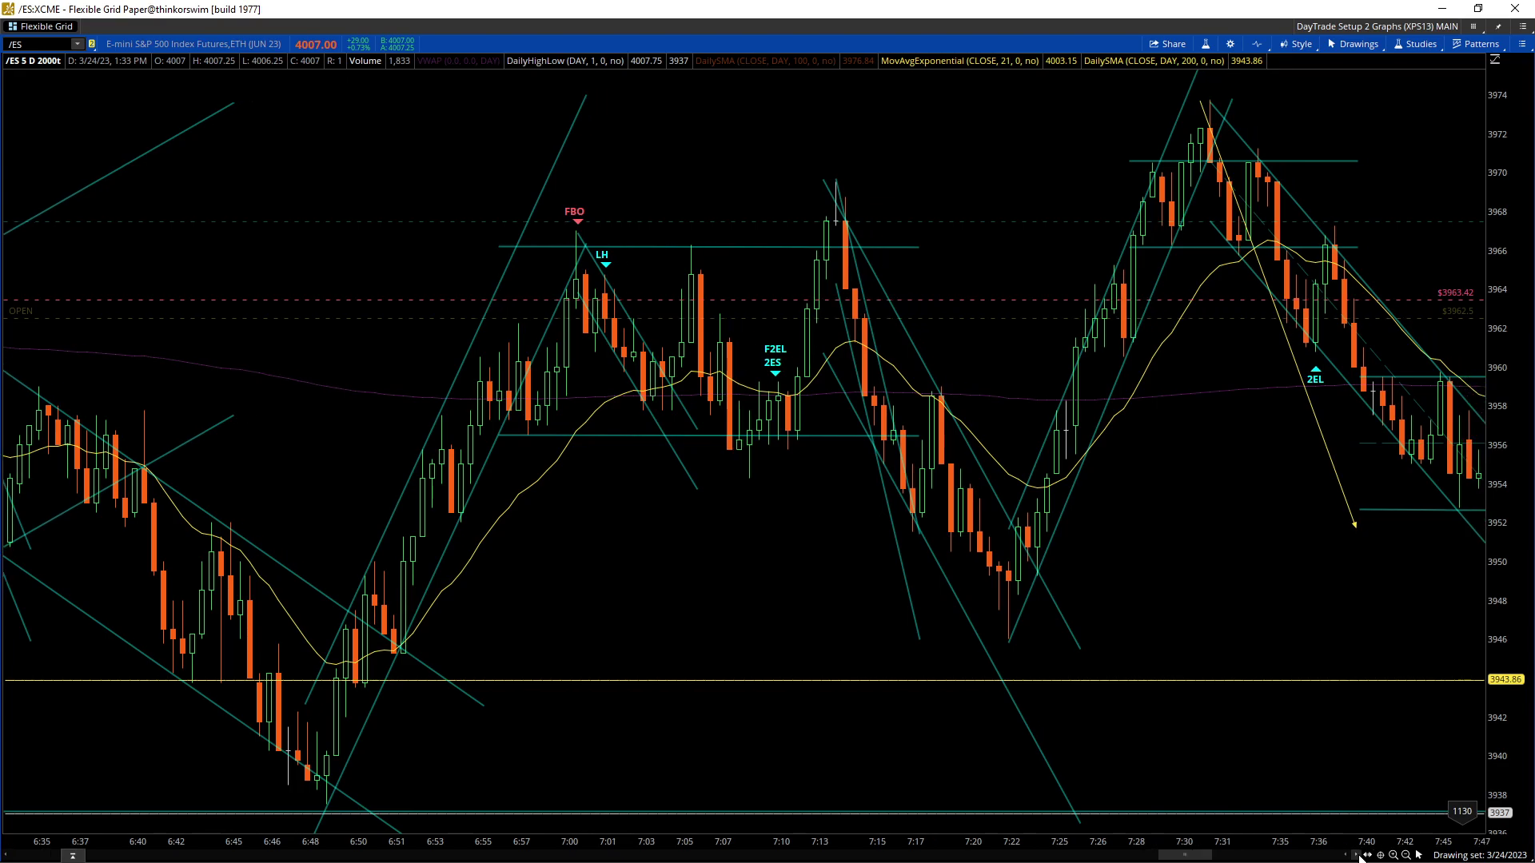
{"action": "left_click", "coordinate": [1360, 857]}
{"action": "left_click", "coordinate": [1360, 857]}
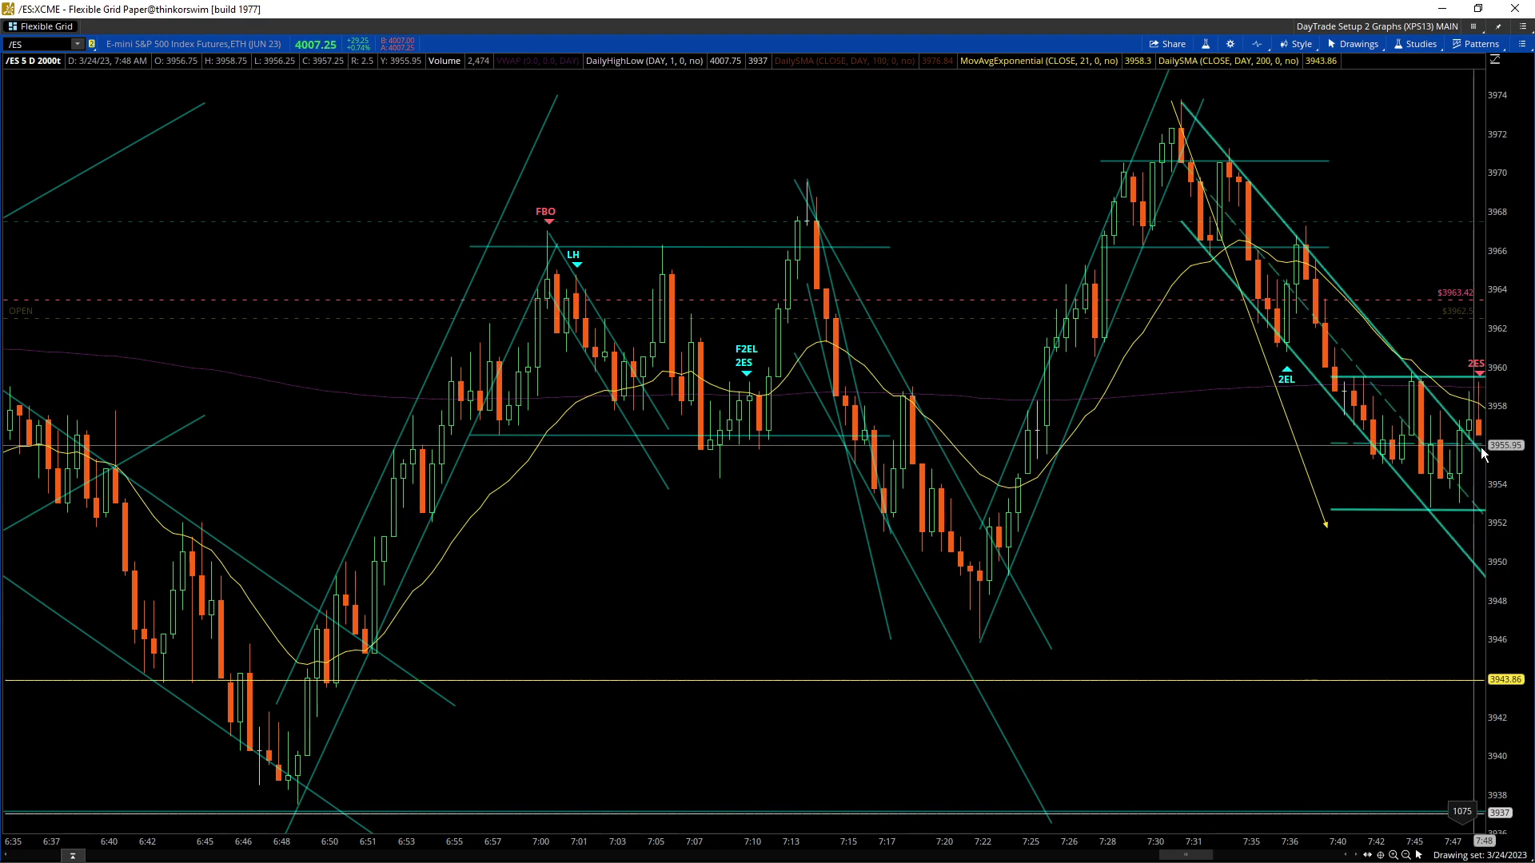
{"action": "mouse_move", "coordinate": [1483, 454]}
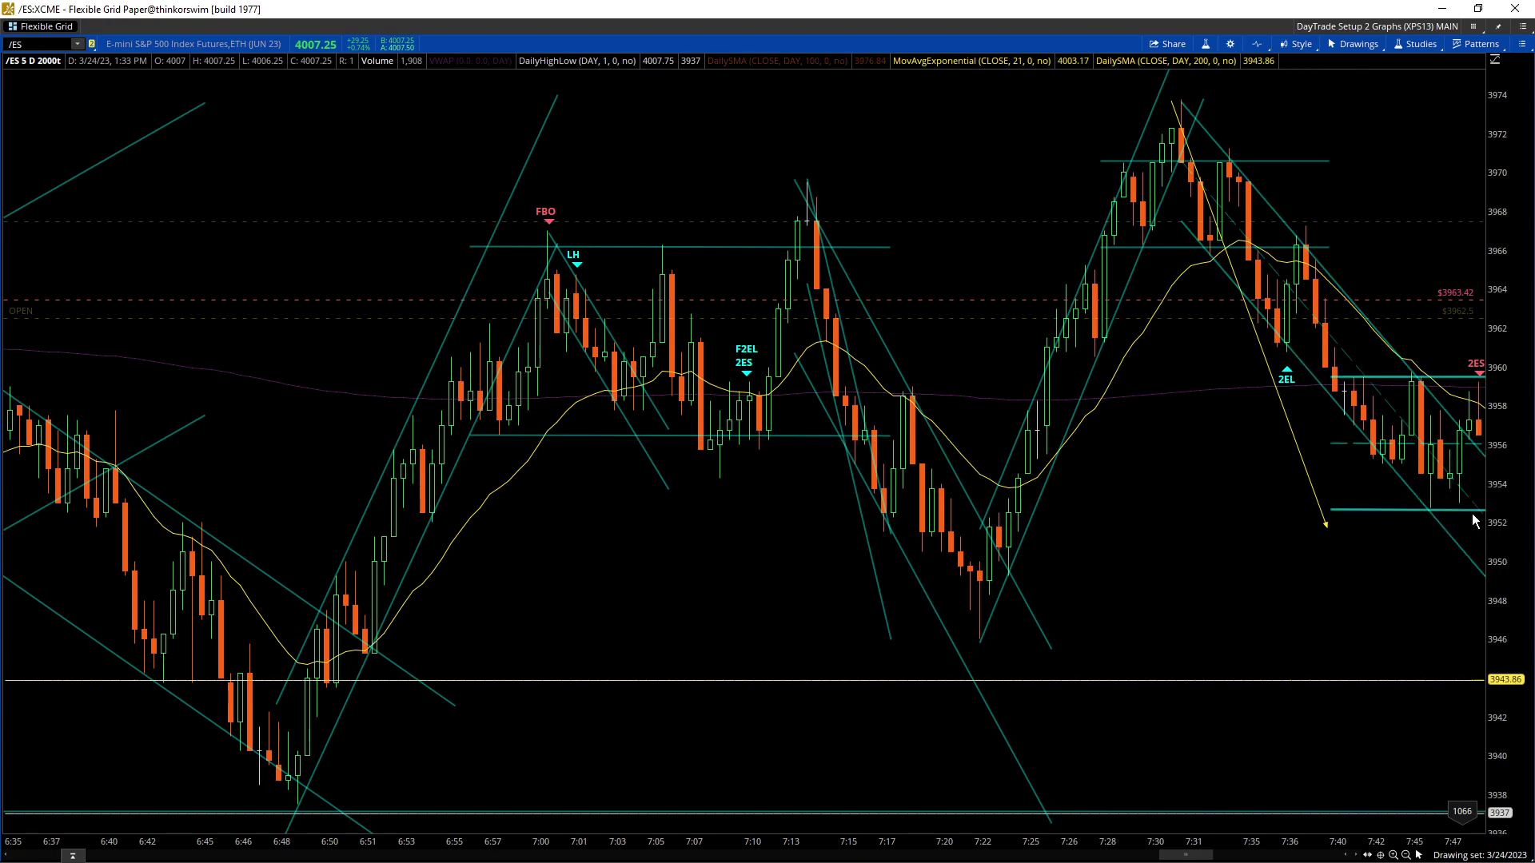
Step: Try the range drawing that starts near 7:40 at a higher position, with its lower line at about 3955, and undo the move
{"action": "left_click", "coordinate": [1348, 510]}
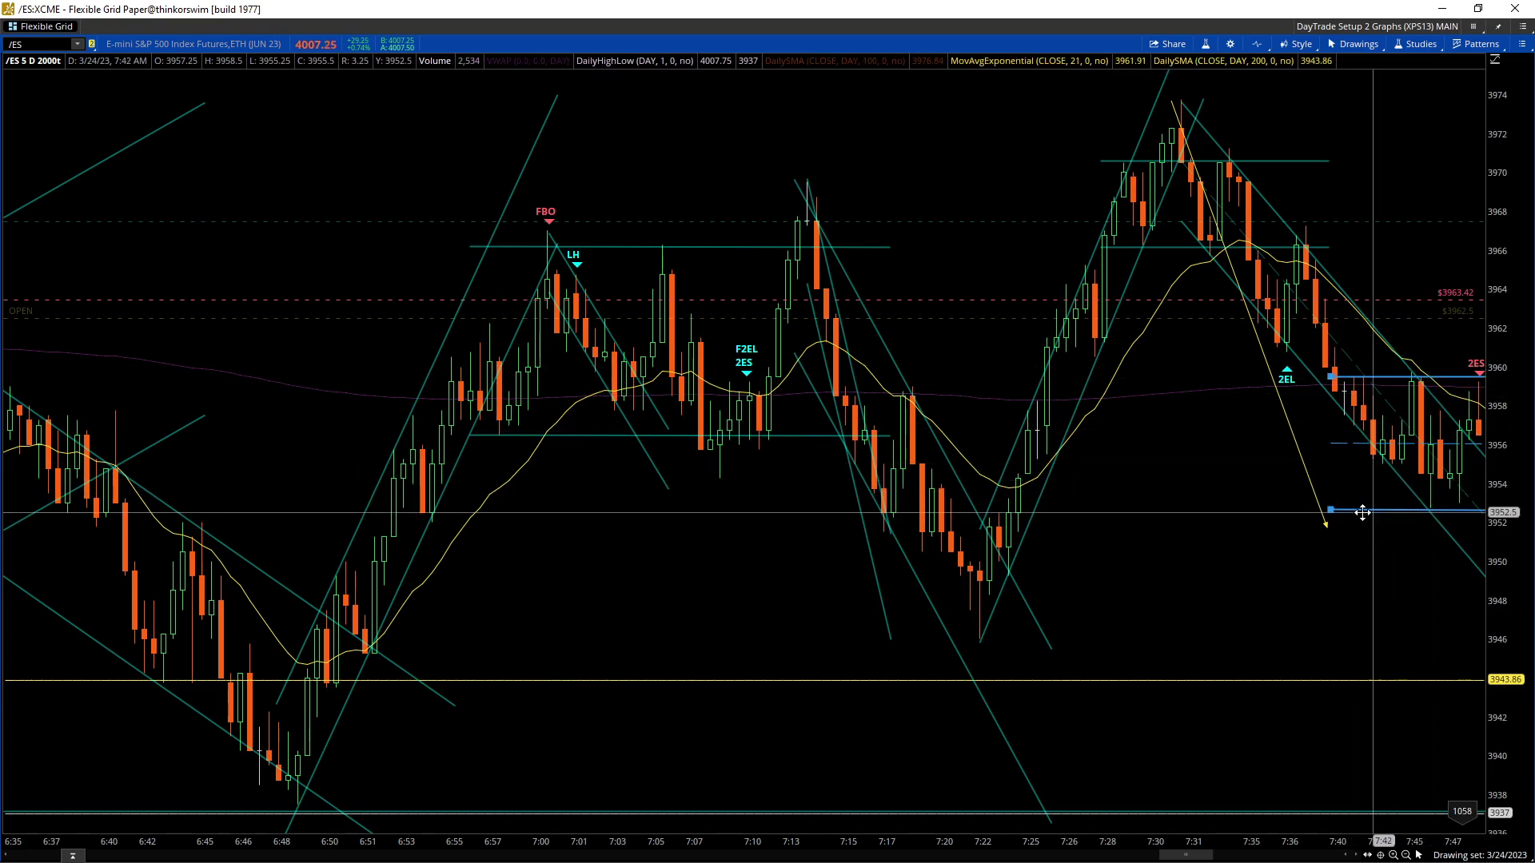
{"action": "mouse_move", "coordinate": [1329, 512]}
{"action": "left_mouse_down"}
{"action": "mouse_move", "coordinate": [1352, 452]}
{"action": "mouse_move", "coordinate": [1356, 473]}
{"action": "left_mouse_up"}
{"action": "left_click_drag", "start_coordinate": [1473, 495], "coordinate": [1471, 498]}
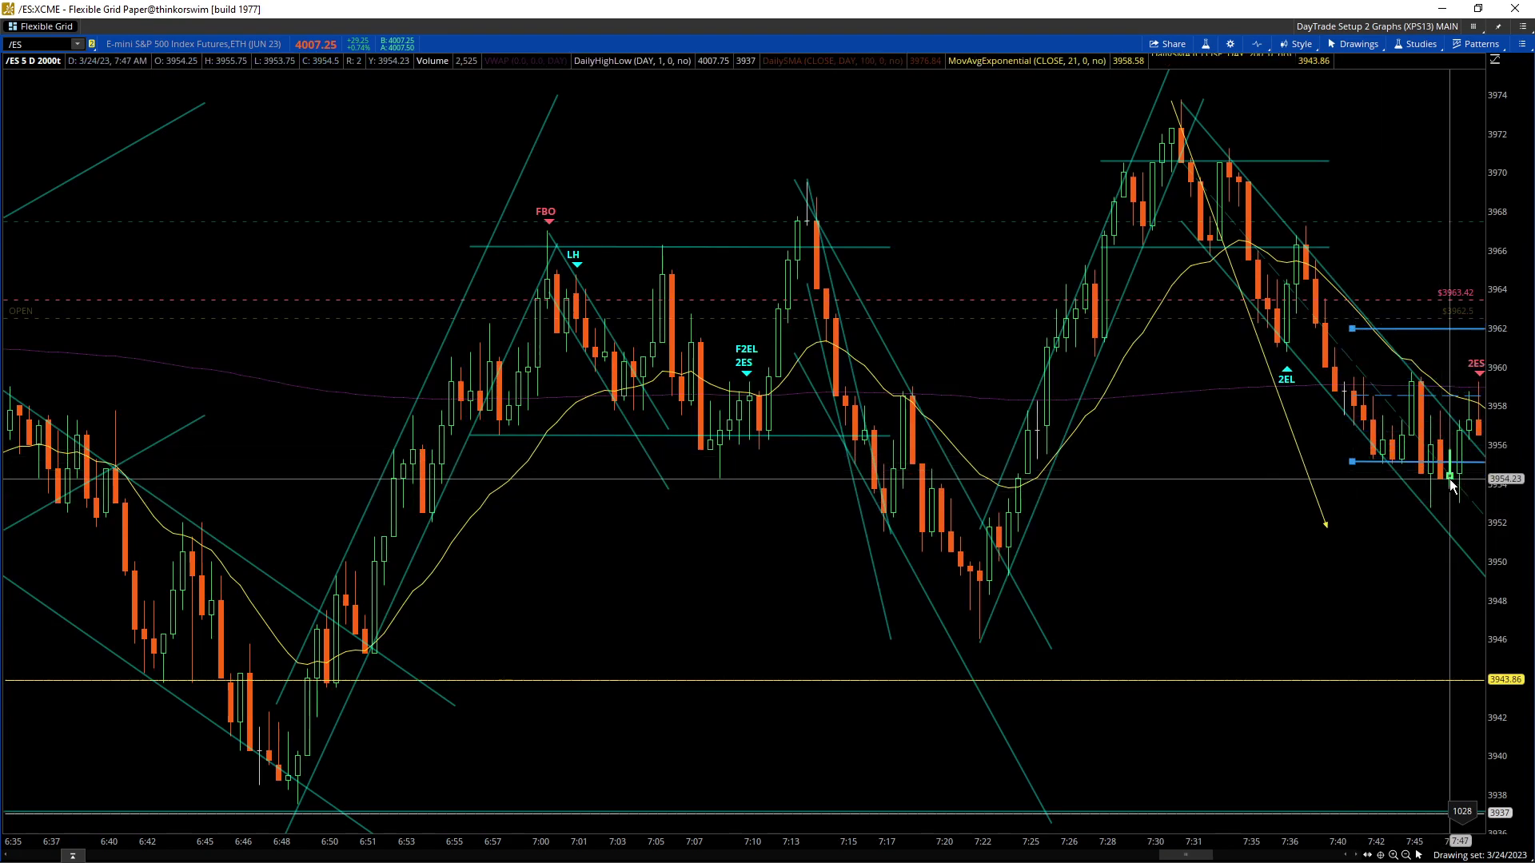
{"action": "key", "text": "ctrl+z"}
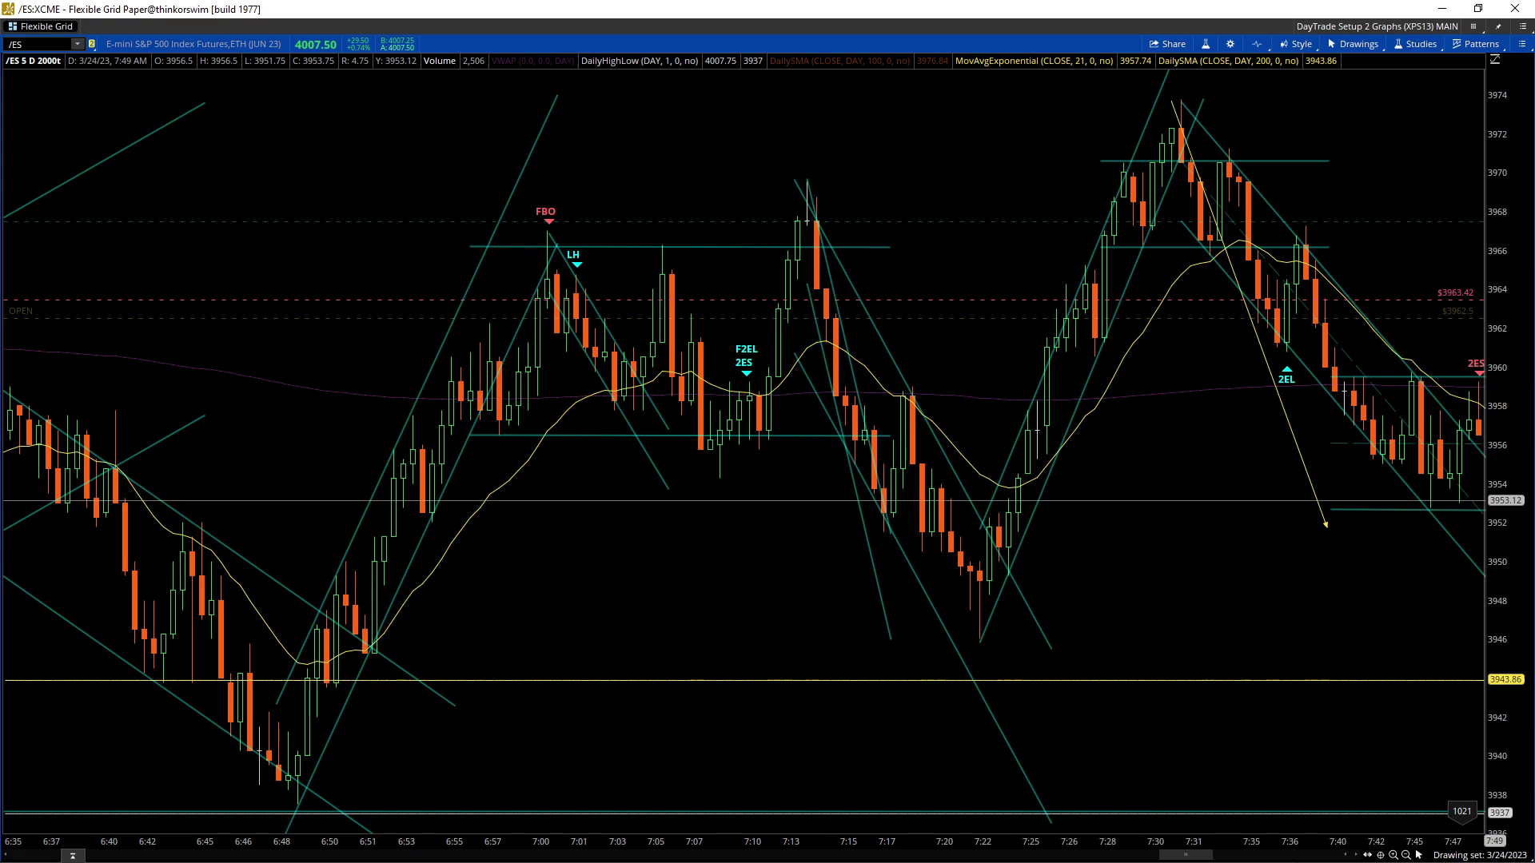
Step: Advance to the 7:49 bar and examine up close how it trades against the lower range line and the descending channel
{"action": "left_click", "coordinate": [1356, 856]}
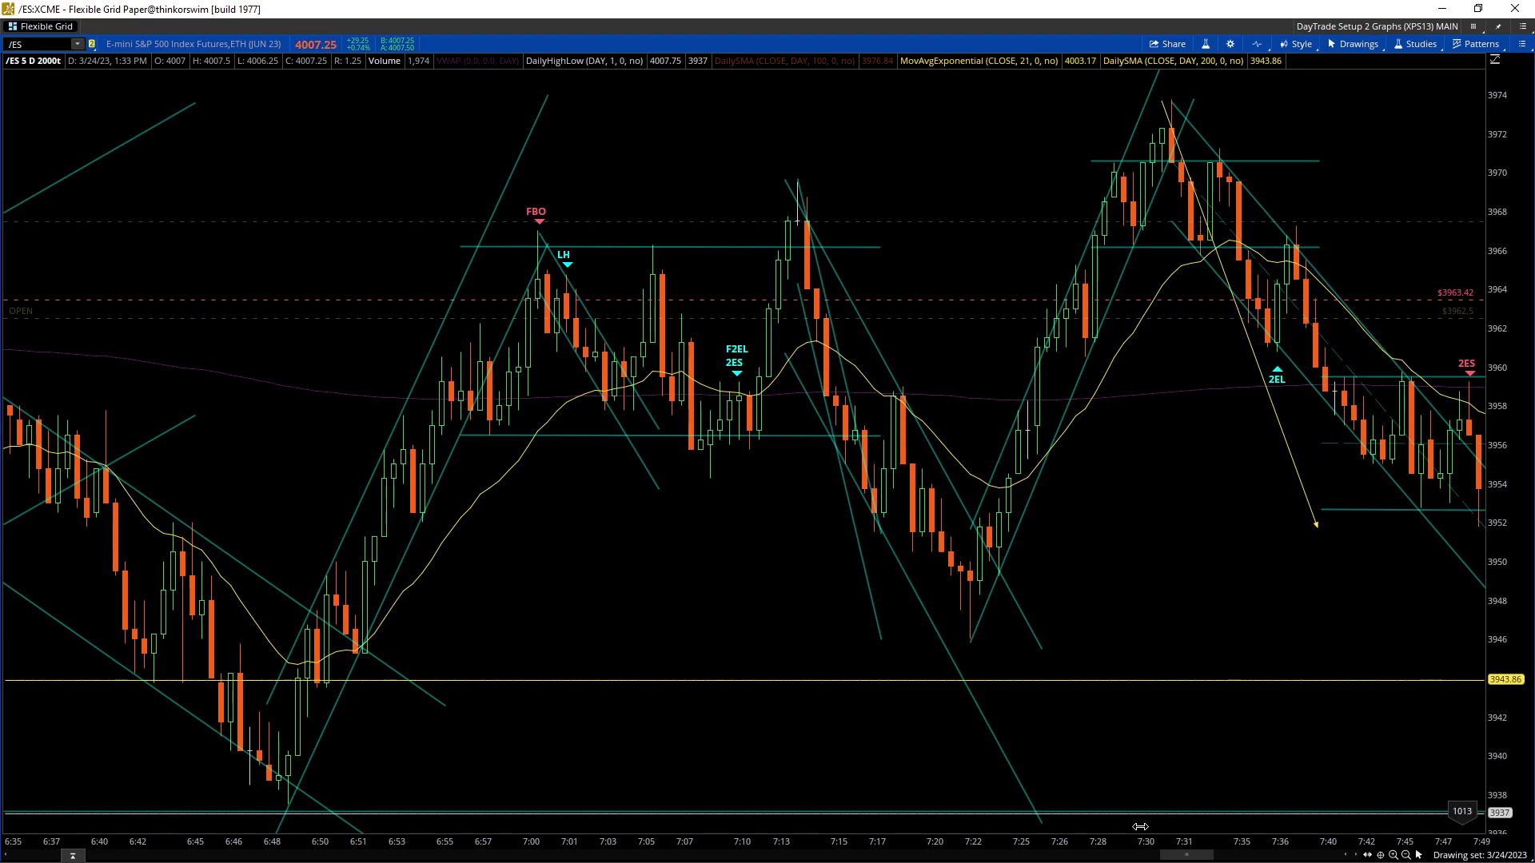
{"action": "scroll", "coordinate": [1455, 668], "scroll_direction": "up", "scroll_amount": 5}
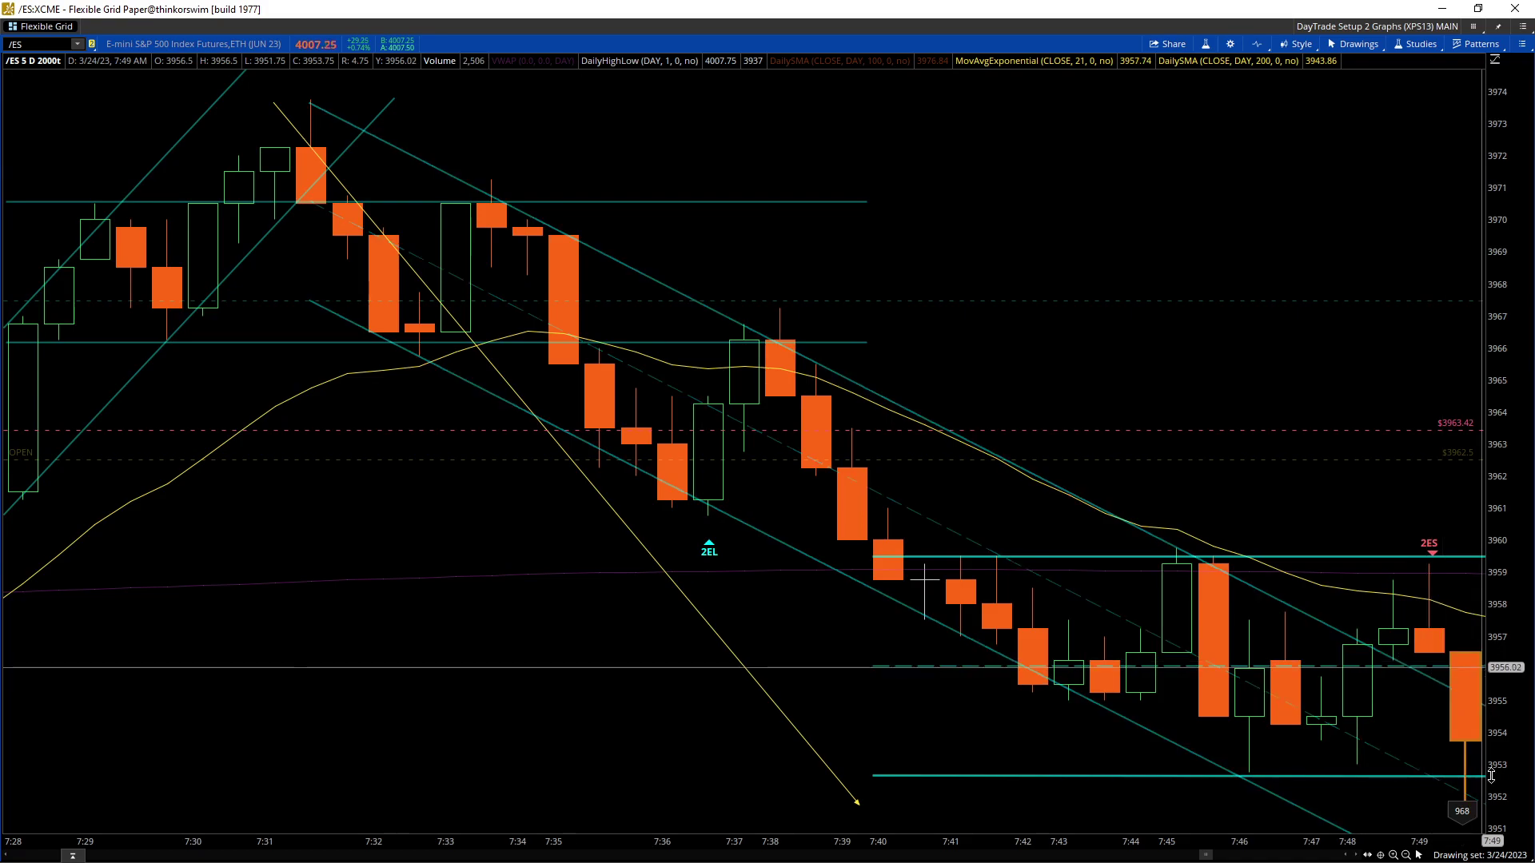
{"action": "left_click_drag", "start_coordinate": [1345, 836], "coordinate": [1400, 835]}
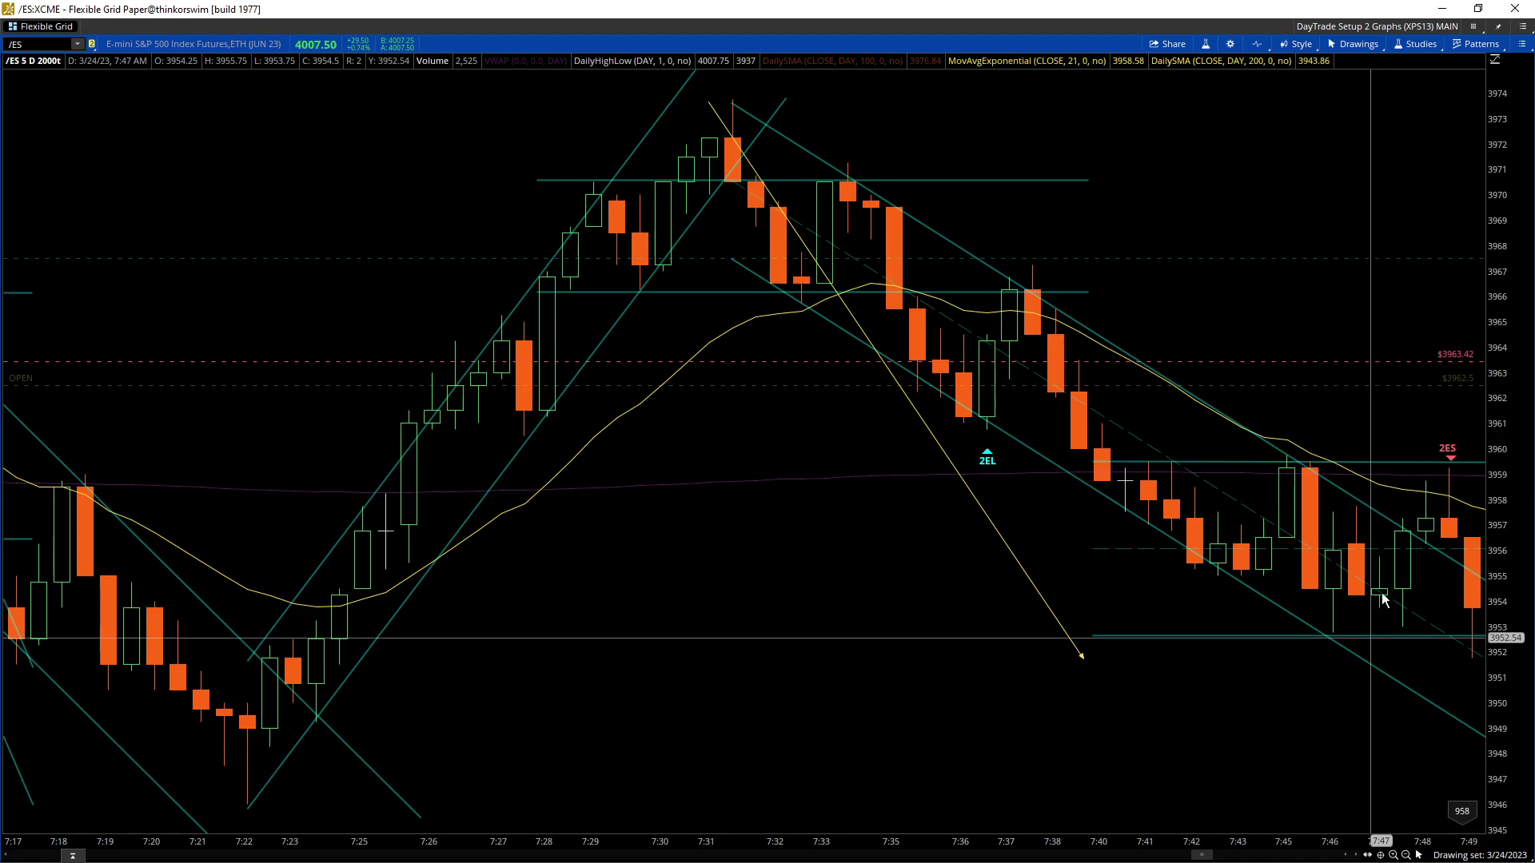
{"action": "left_click", "coordinate": [1378, 517]}
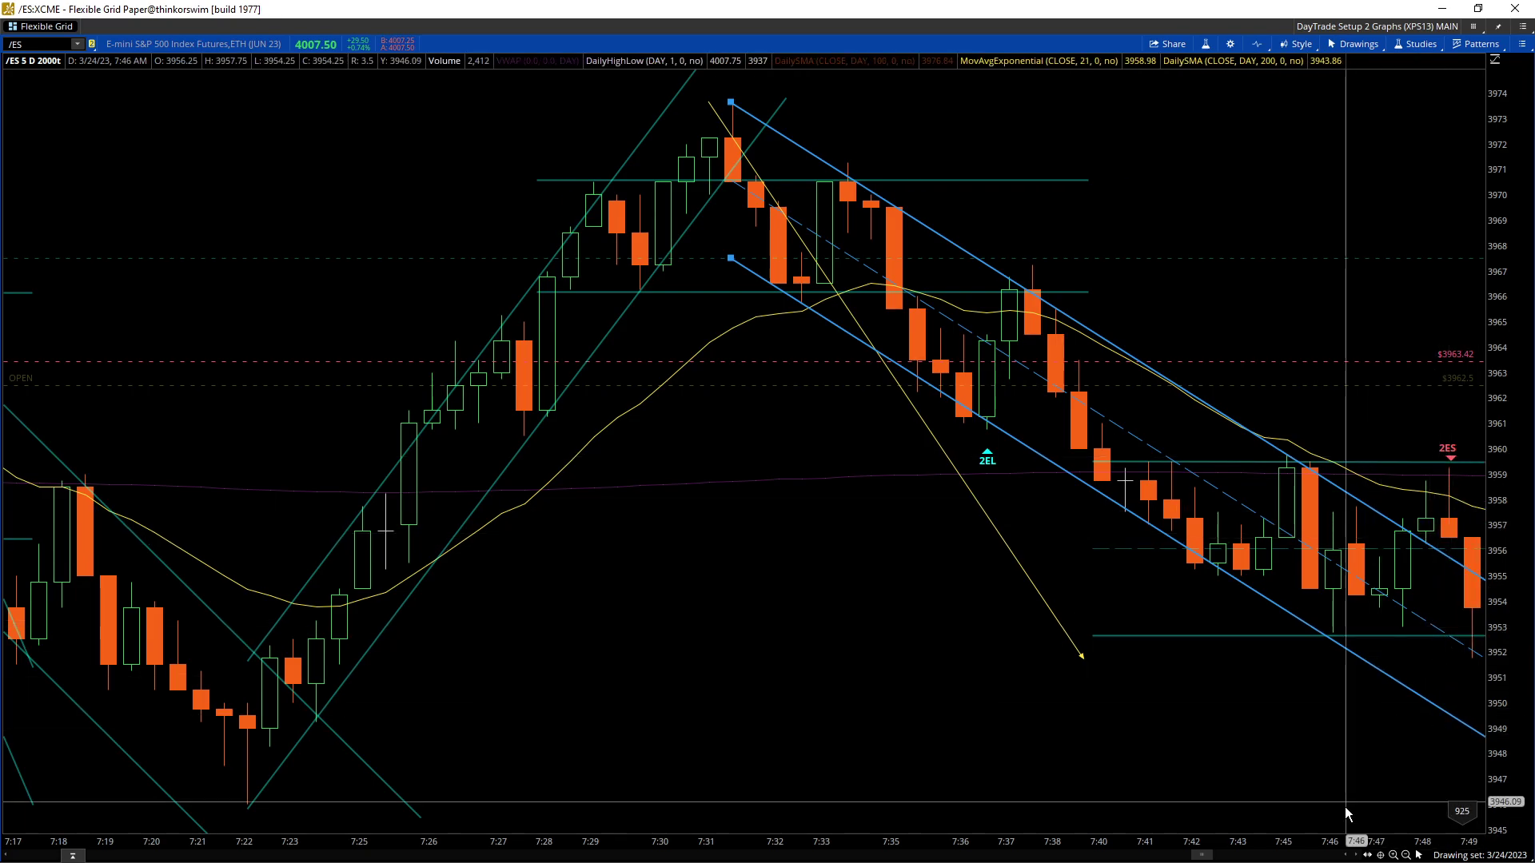
Step: Advance the chart from 7:49 to 8:07 and examine the swings around the range lines in a wider view
{"action": "left_click", "coordinate": [1355, 856]}
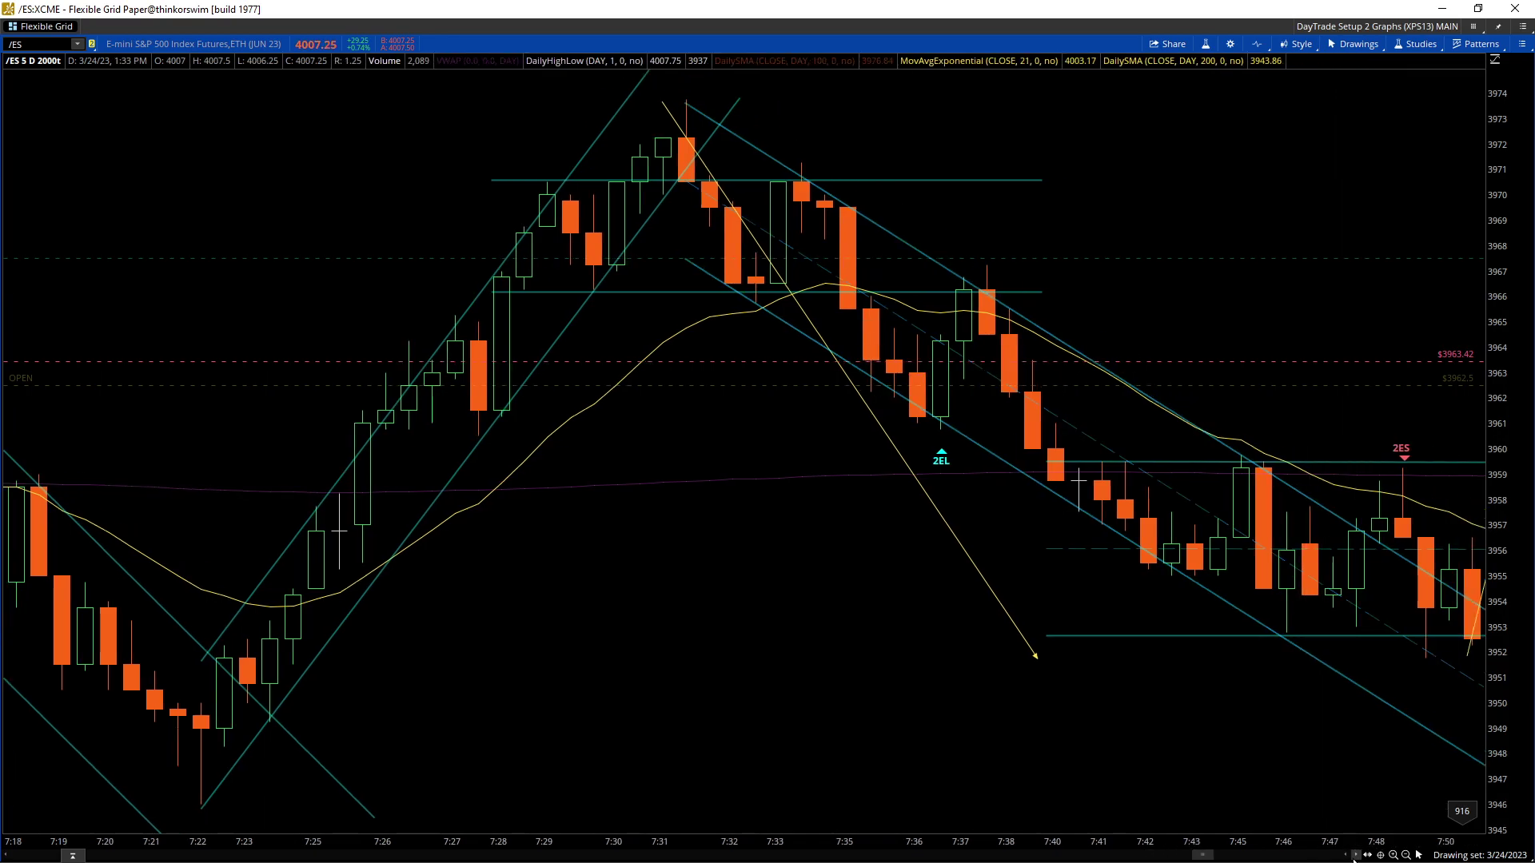
{"action": "left_click", "coordinate": [1356, 855]}
{"action": "left_click", "coordinate": [1356, 855]}
{"action": "left_click_drag", "start_coordinate": [1212, 841], "coordinate": [1357, 854]}
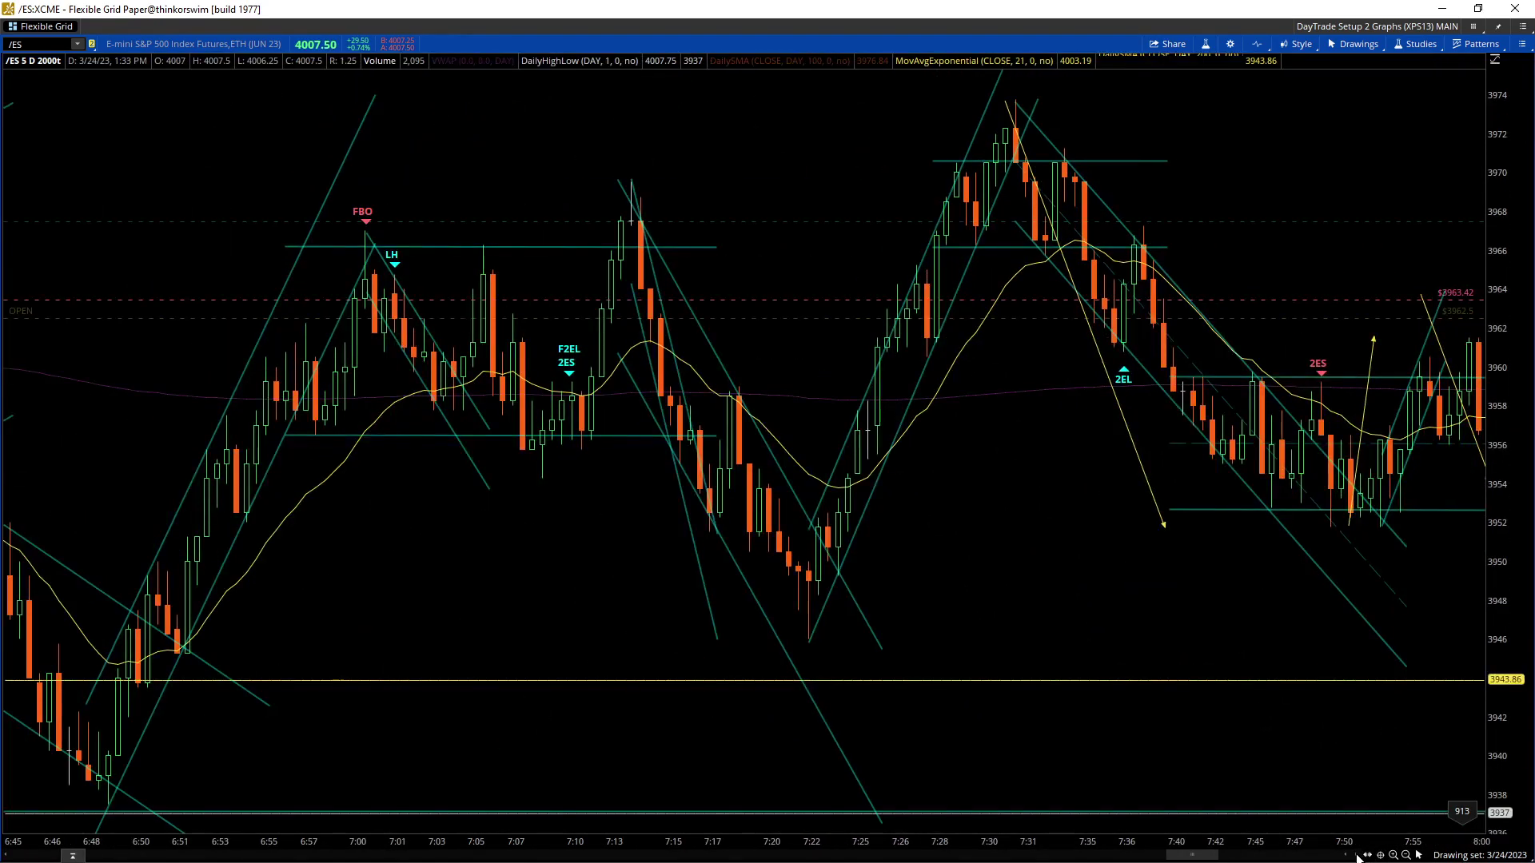
{"action": "left_click", "coordinate": [1355, 855]}
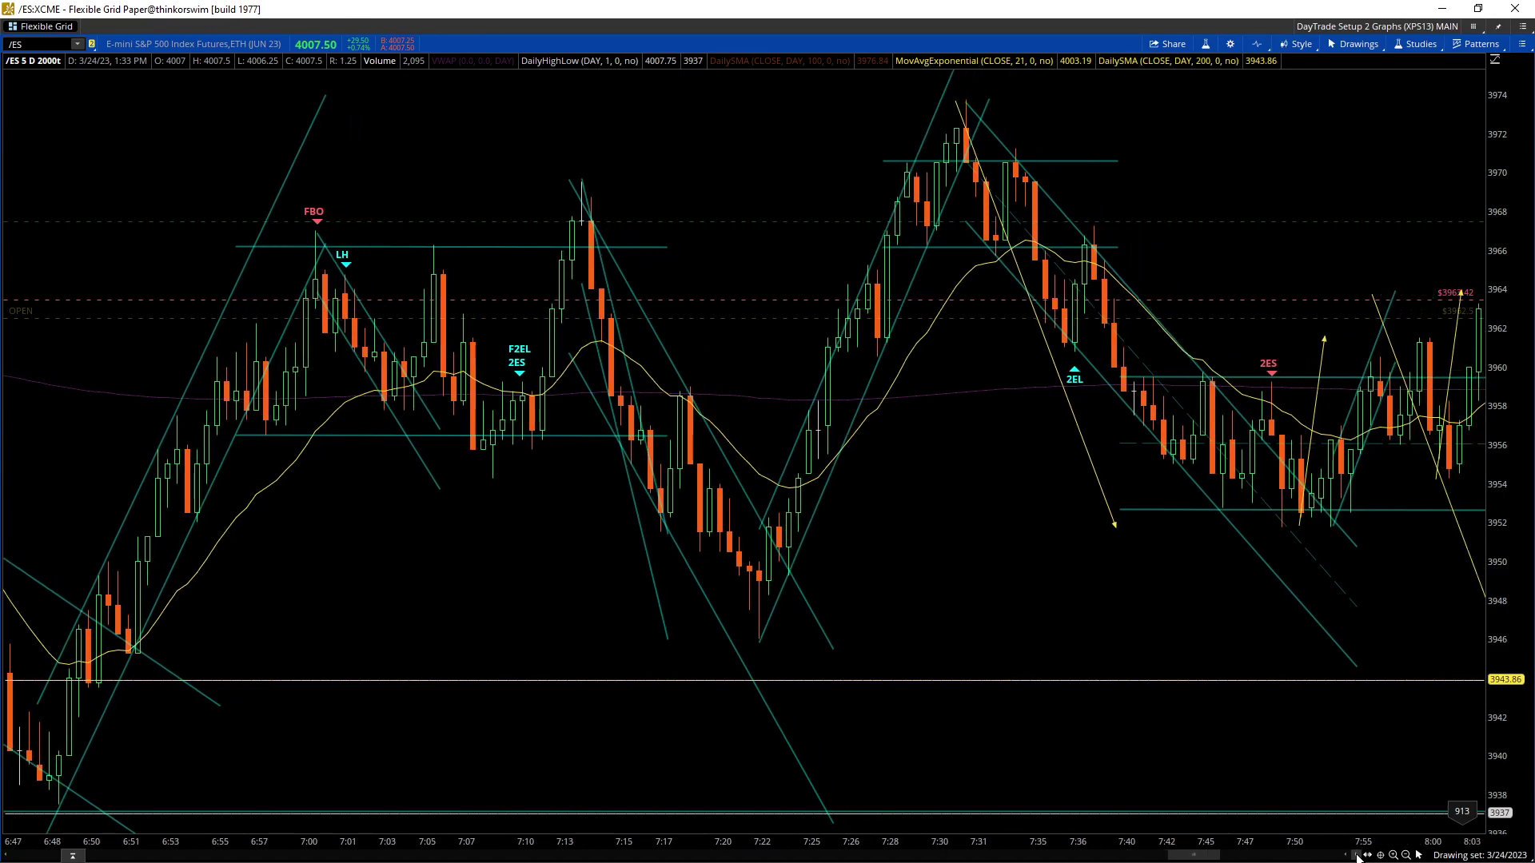
{"action": "left_click", "coordinate": [1355, 856]}
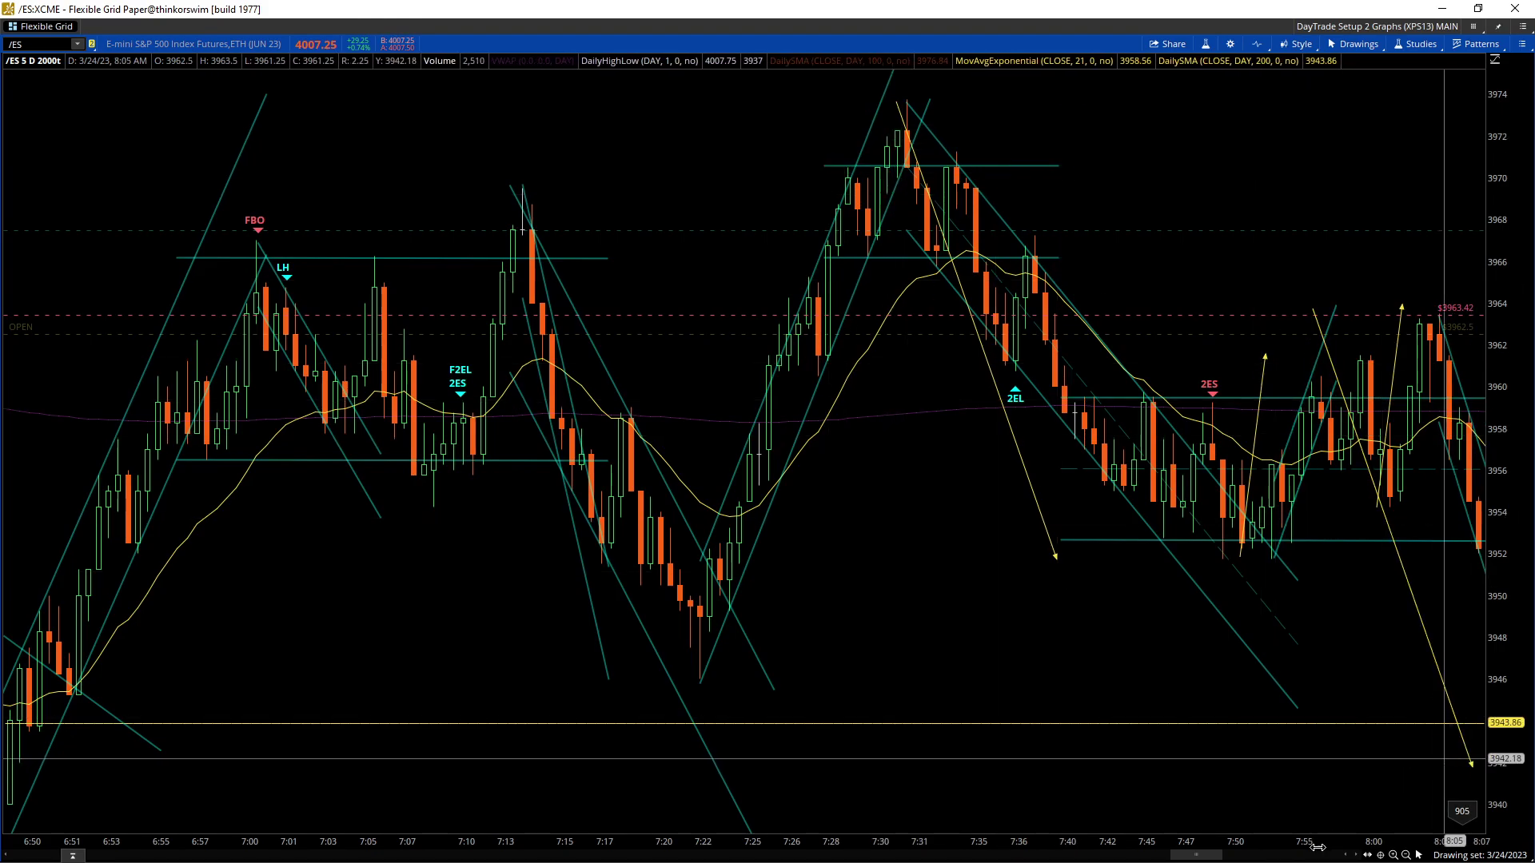
Step: Advance the chart from 8:07 to 8:18 and examine the steep drop to the 3943.86 level and the bounce from it
{"action": "left_click", "coordinate": [1358, 858]}
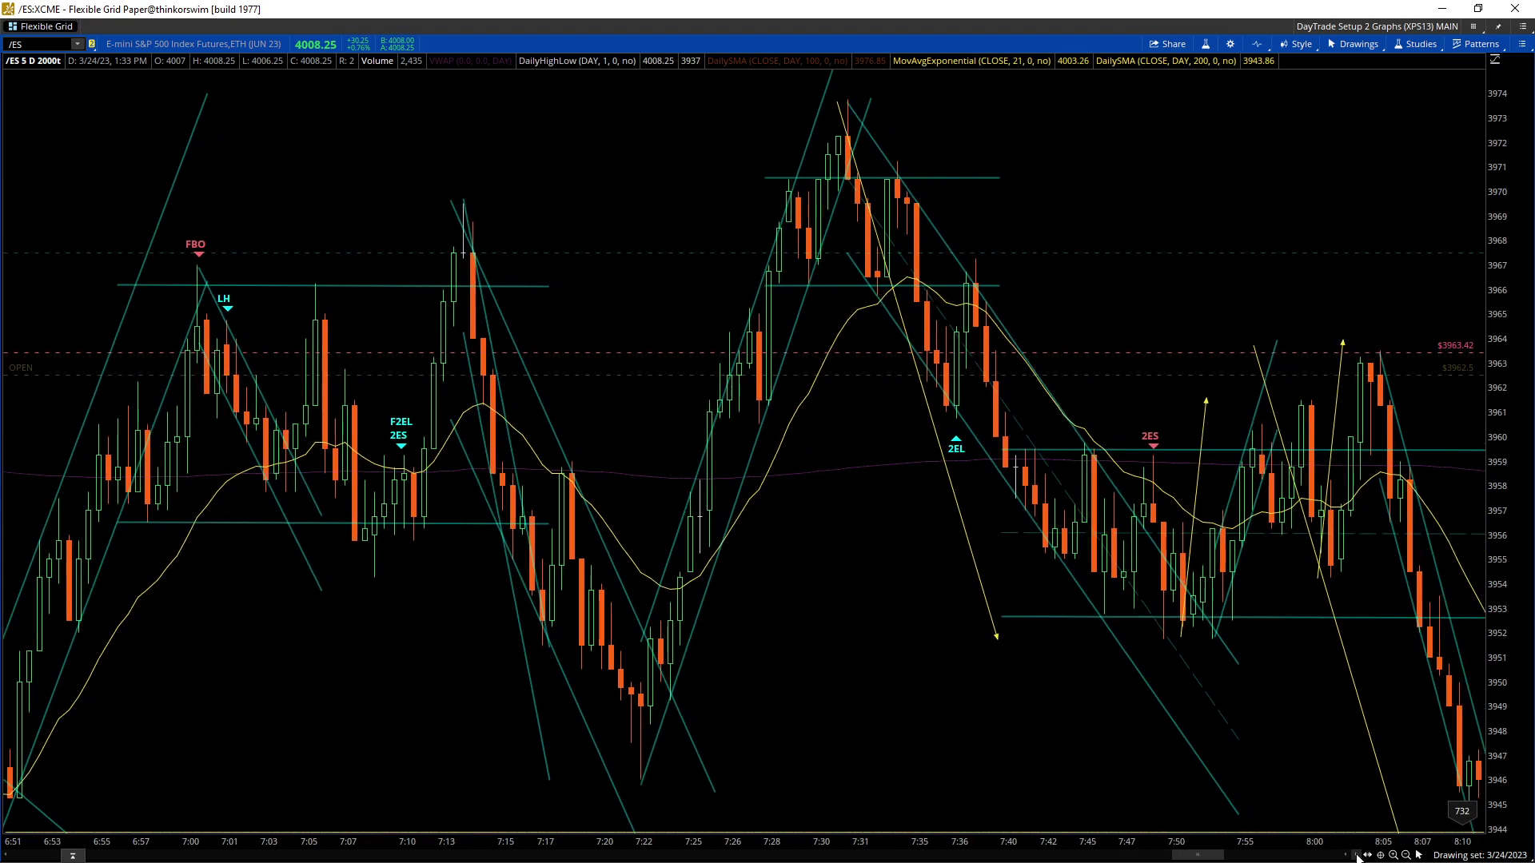
{"action": "left_click", "coordinate": [1357, 858]}
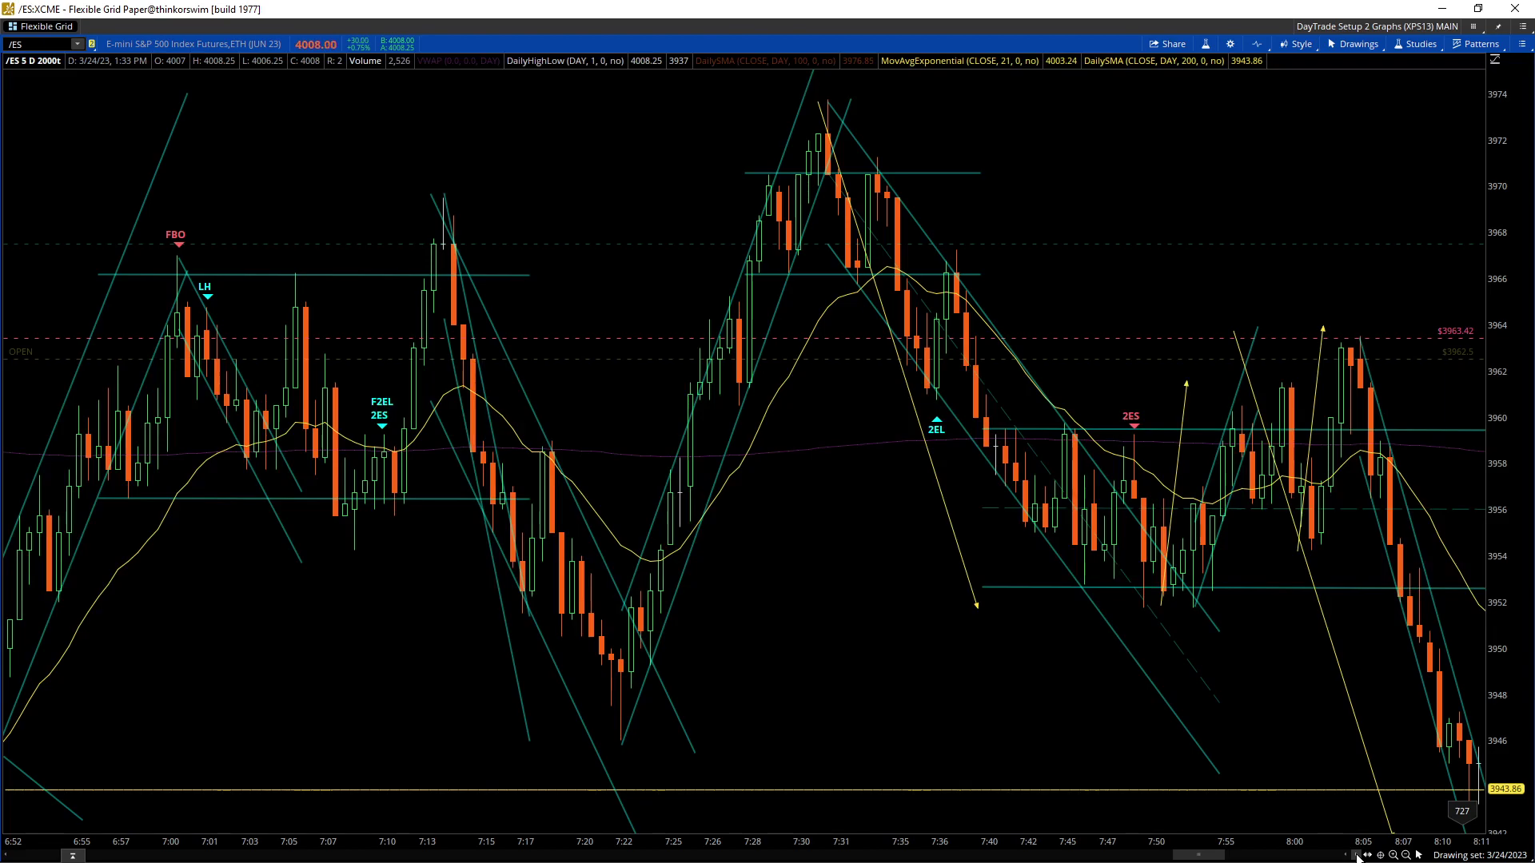
{"action": "left_click", "coordinate": [1358, 858]}
{"action": "left_click", "coordinate": [1358, 858]}
{"action": "left_click", "coordinate": [1357, 858]}
{"action": "left_click", "coordinate": [1358, 857]}
{"action": "left_click", "coordinate": [1357, 858]}
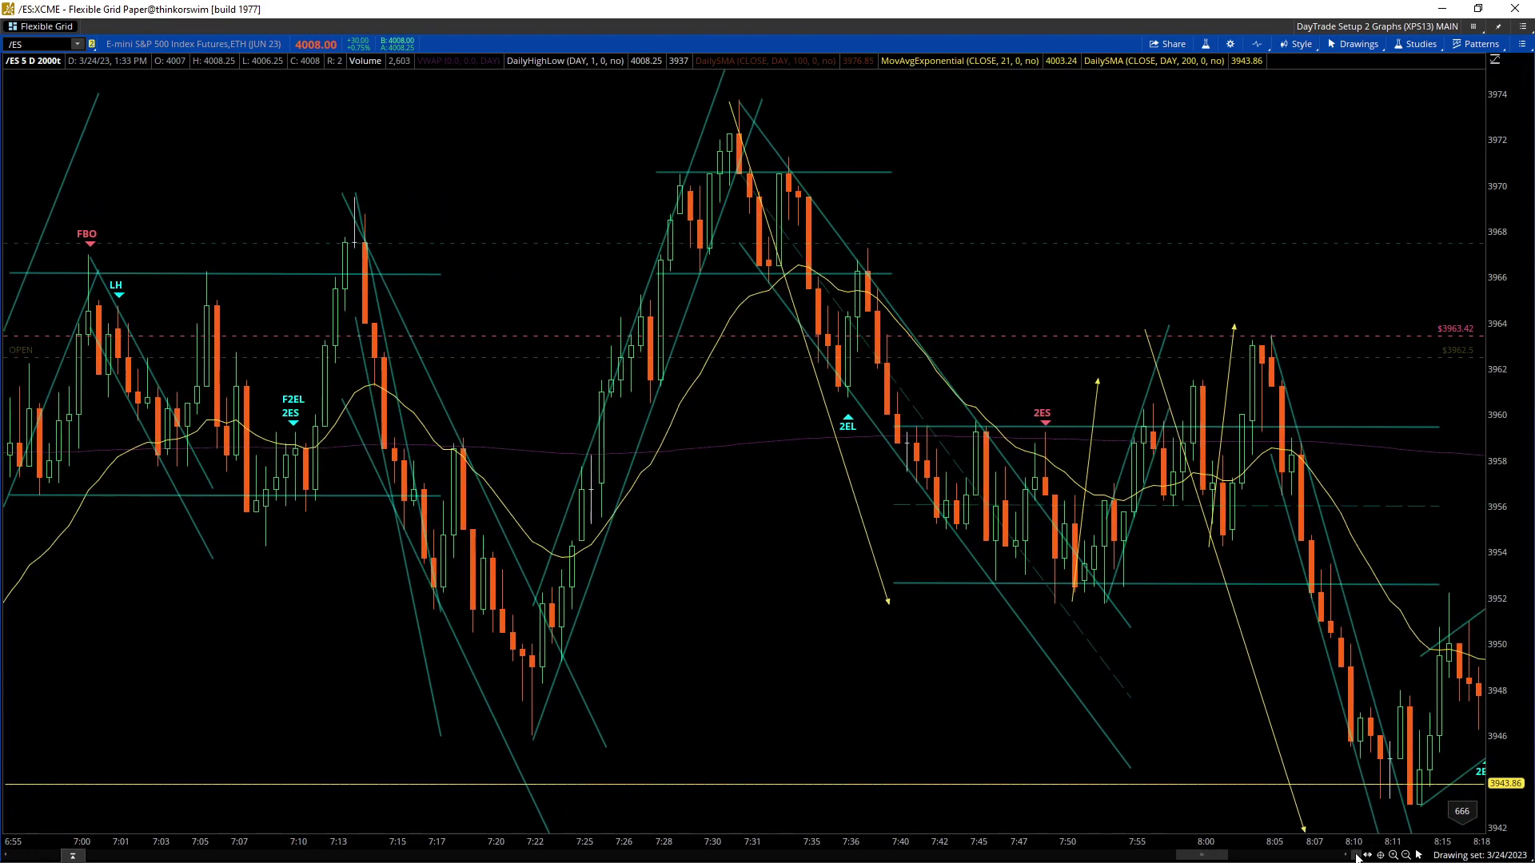
Step: Advance bar by bar through 8:19 and 8:20 and examine the two 2EL signals near the lower line of the rising channel
{"action": "left_click", "coordinate": [1358, 858]}
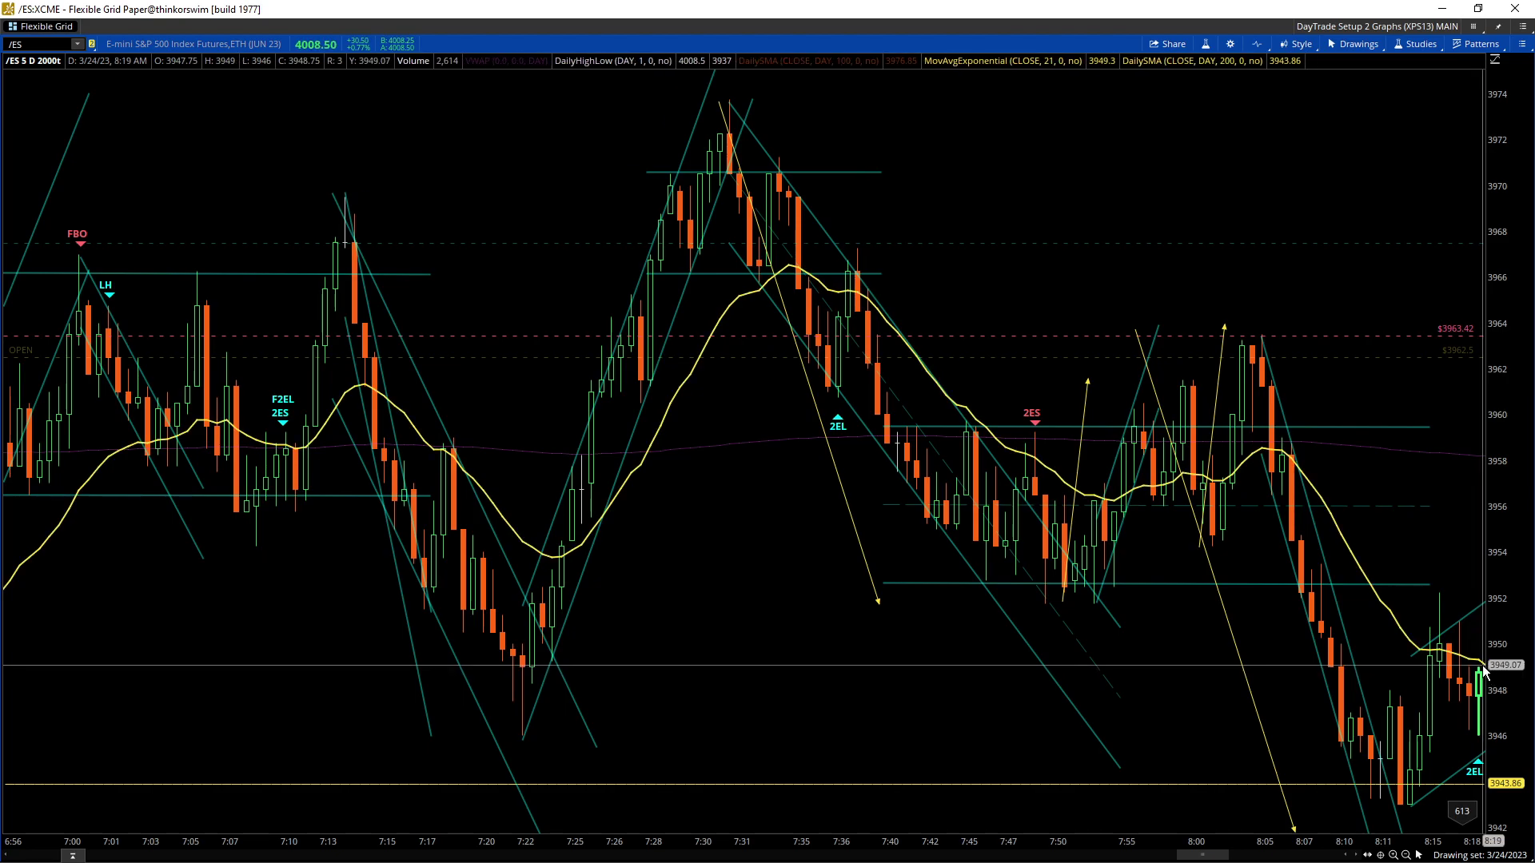
{"action": "left_click", "coordinate": [1357, 858]}
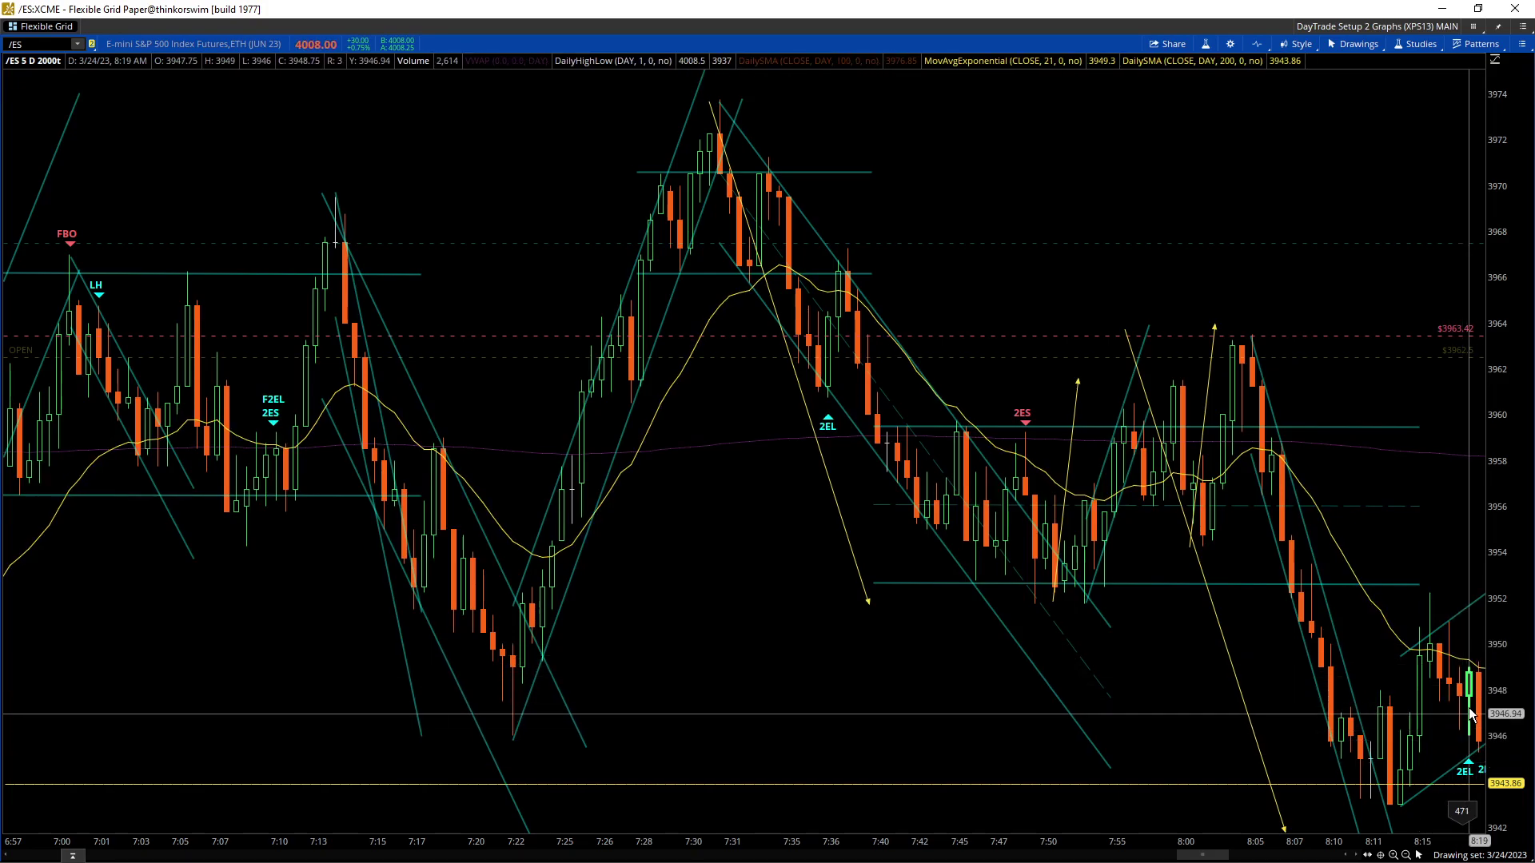
{"action": "left_click", "coordinate": [1357, 857]}
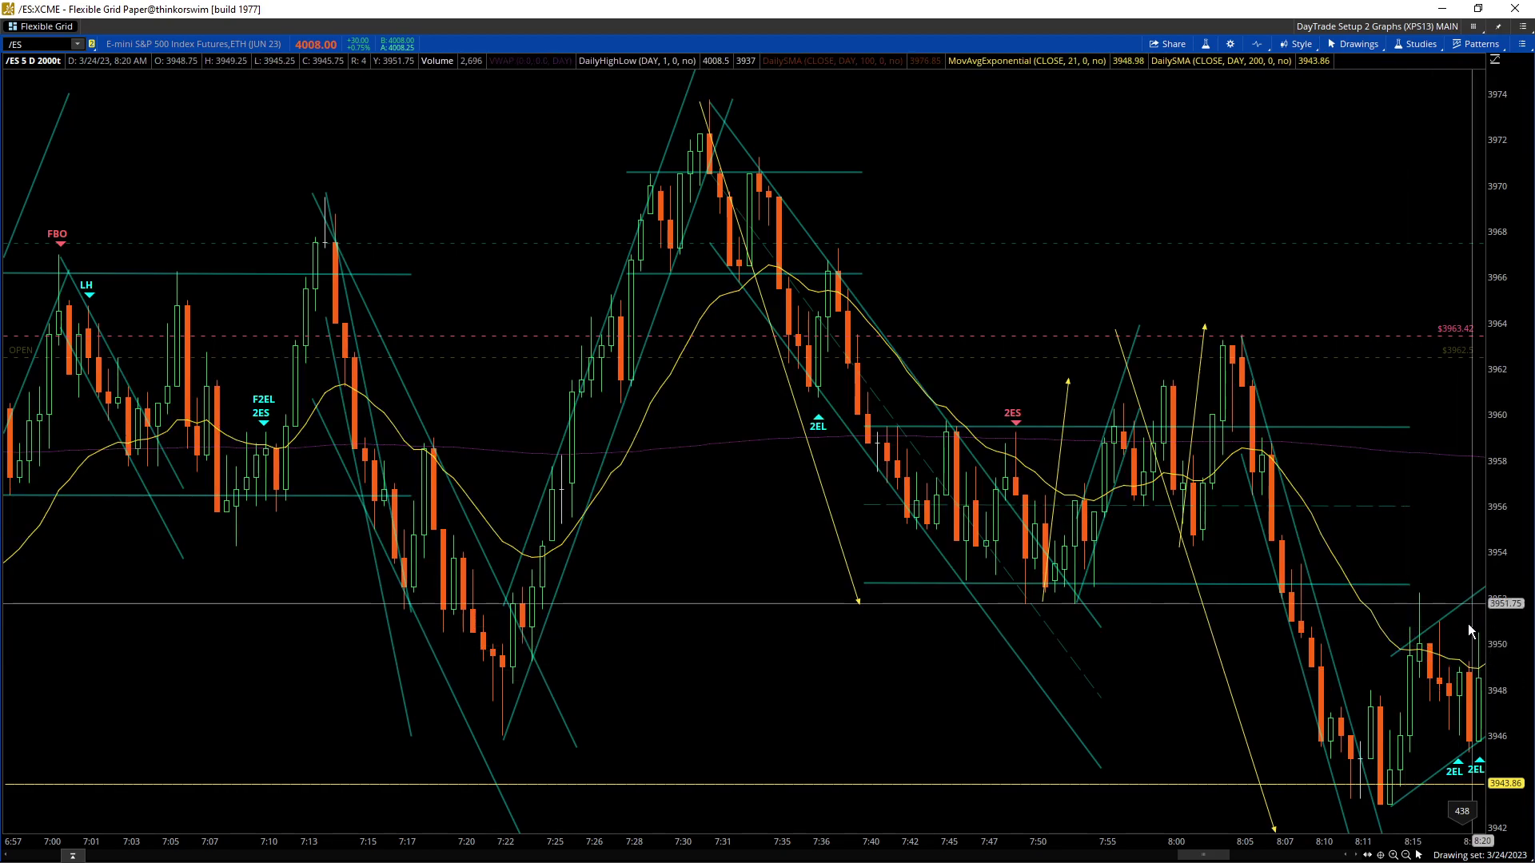
{"action": "left_click", "coordinate": [1359, 857]}
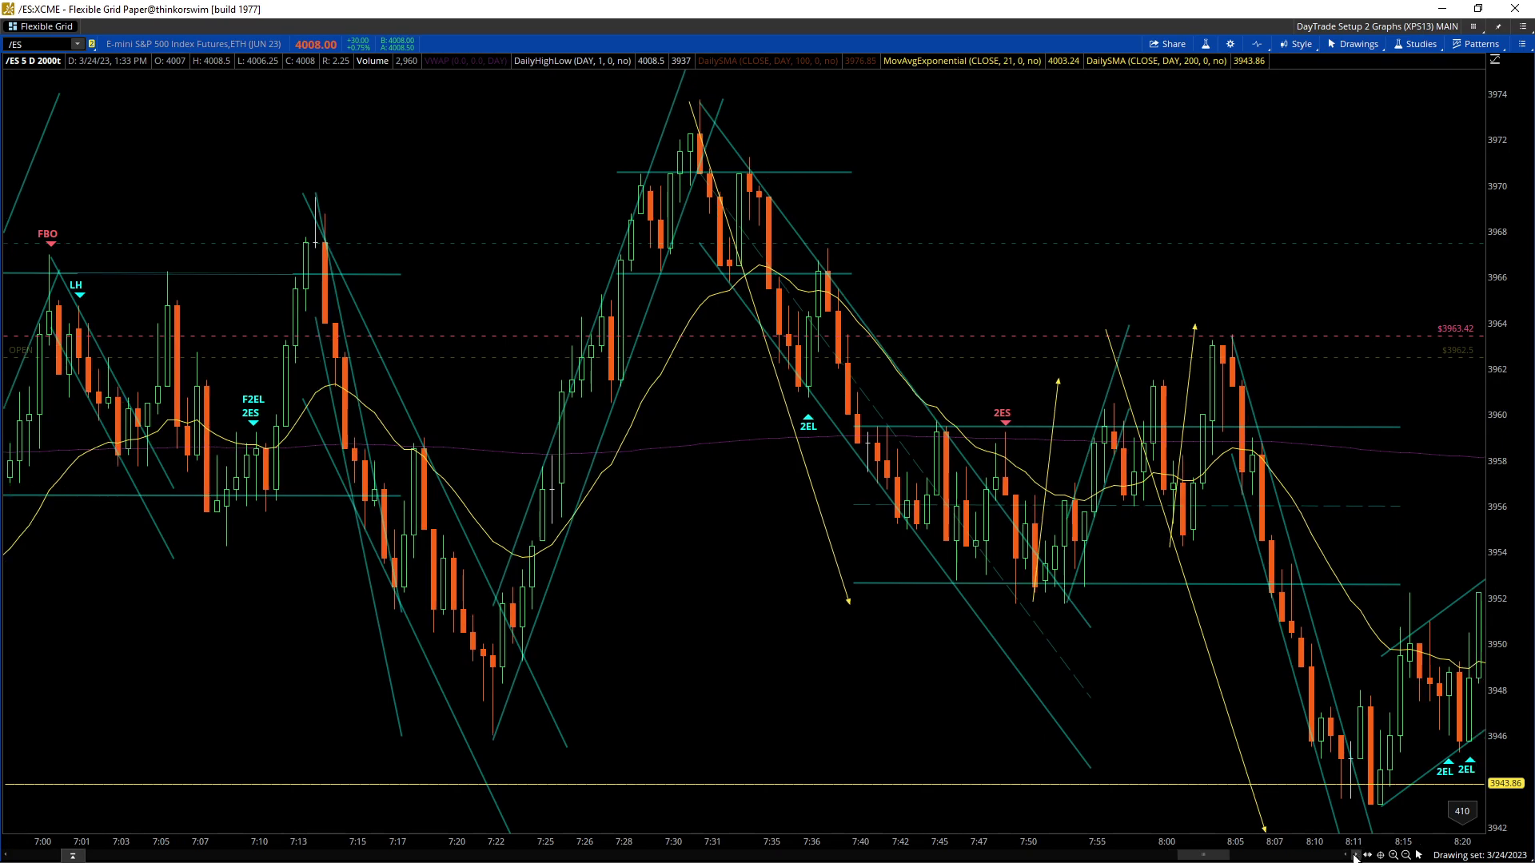
Step: Advance the chart to 8:23 and examine the HL and F2ES signal up close against the preceding 2EL entries
{"action": "left_click", "coordinate": [1357, 857]}
{"action": "left_click", "coordinate": [1357, 857]}
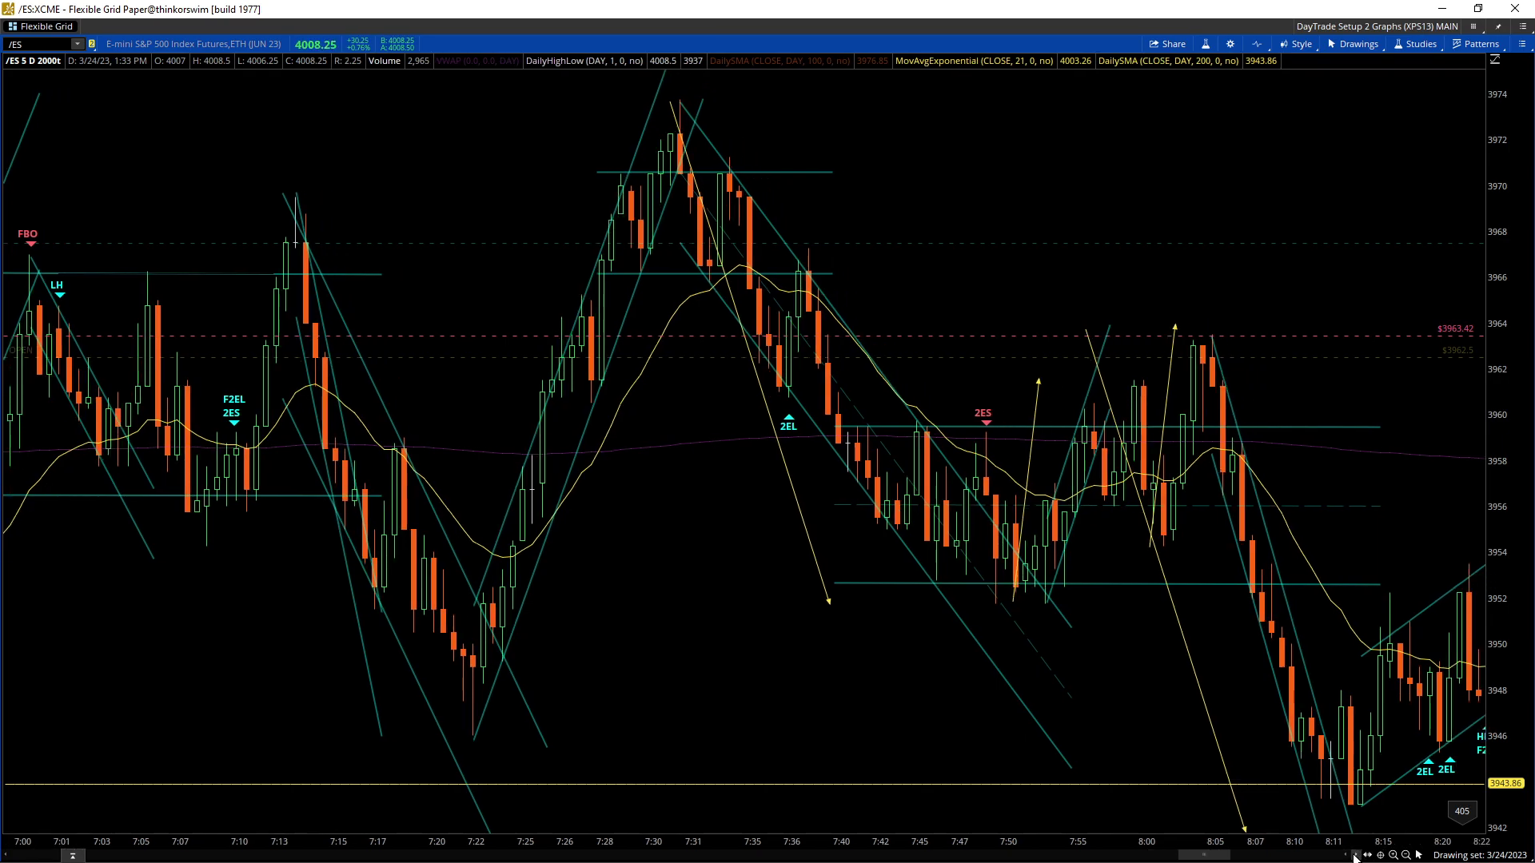
{"action": "left_click", "coordinate": [1357, 857]}
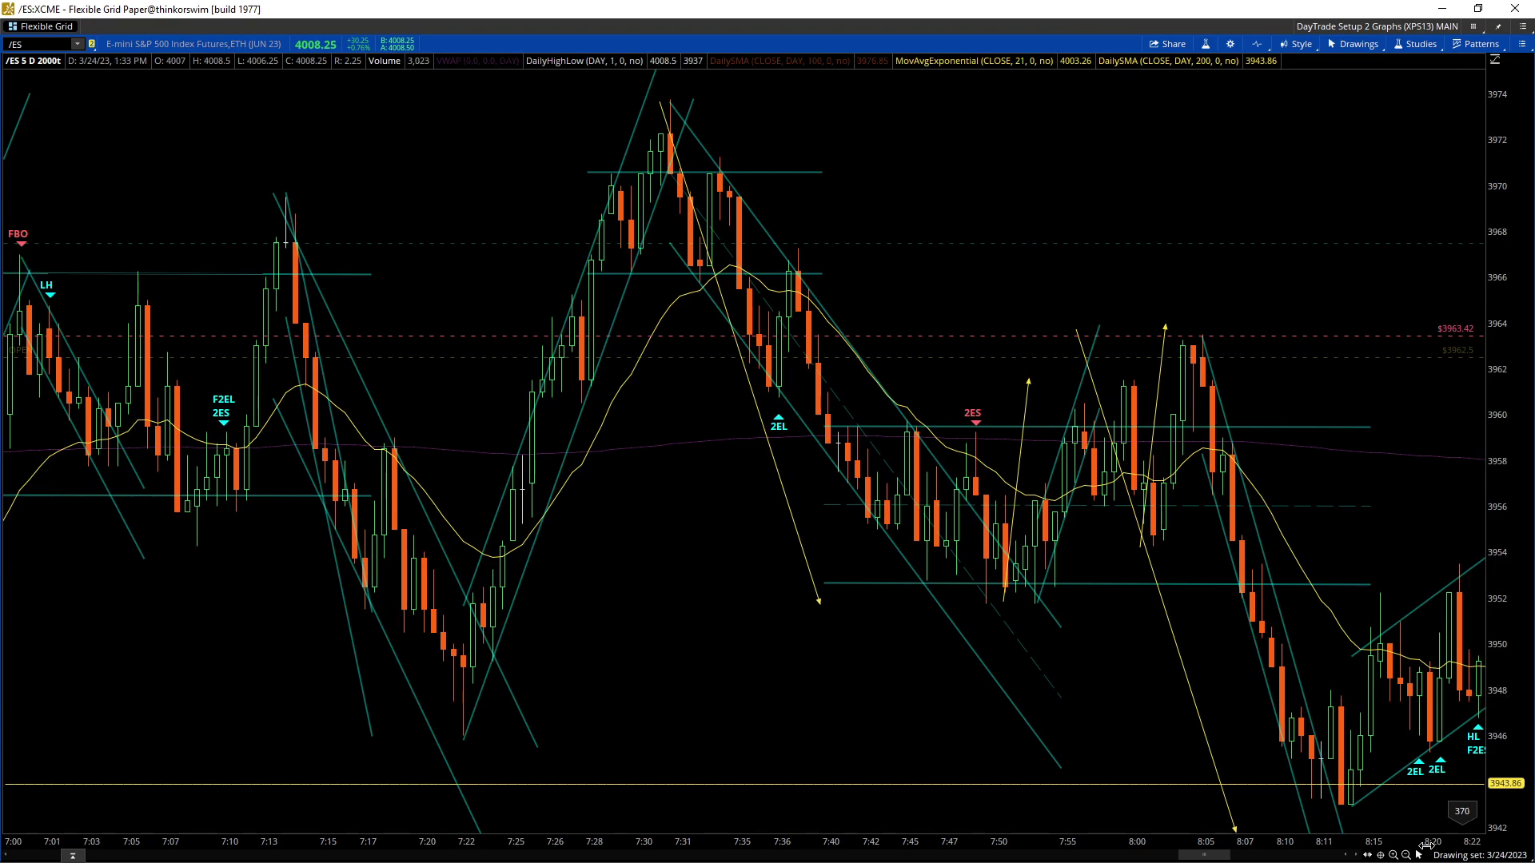
{"action": "left_click_drag", "start_coordinate": [1333, 841], "coordinate": [1381, 841]}
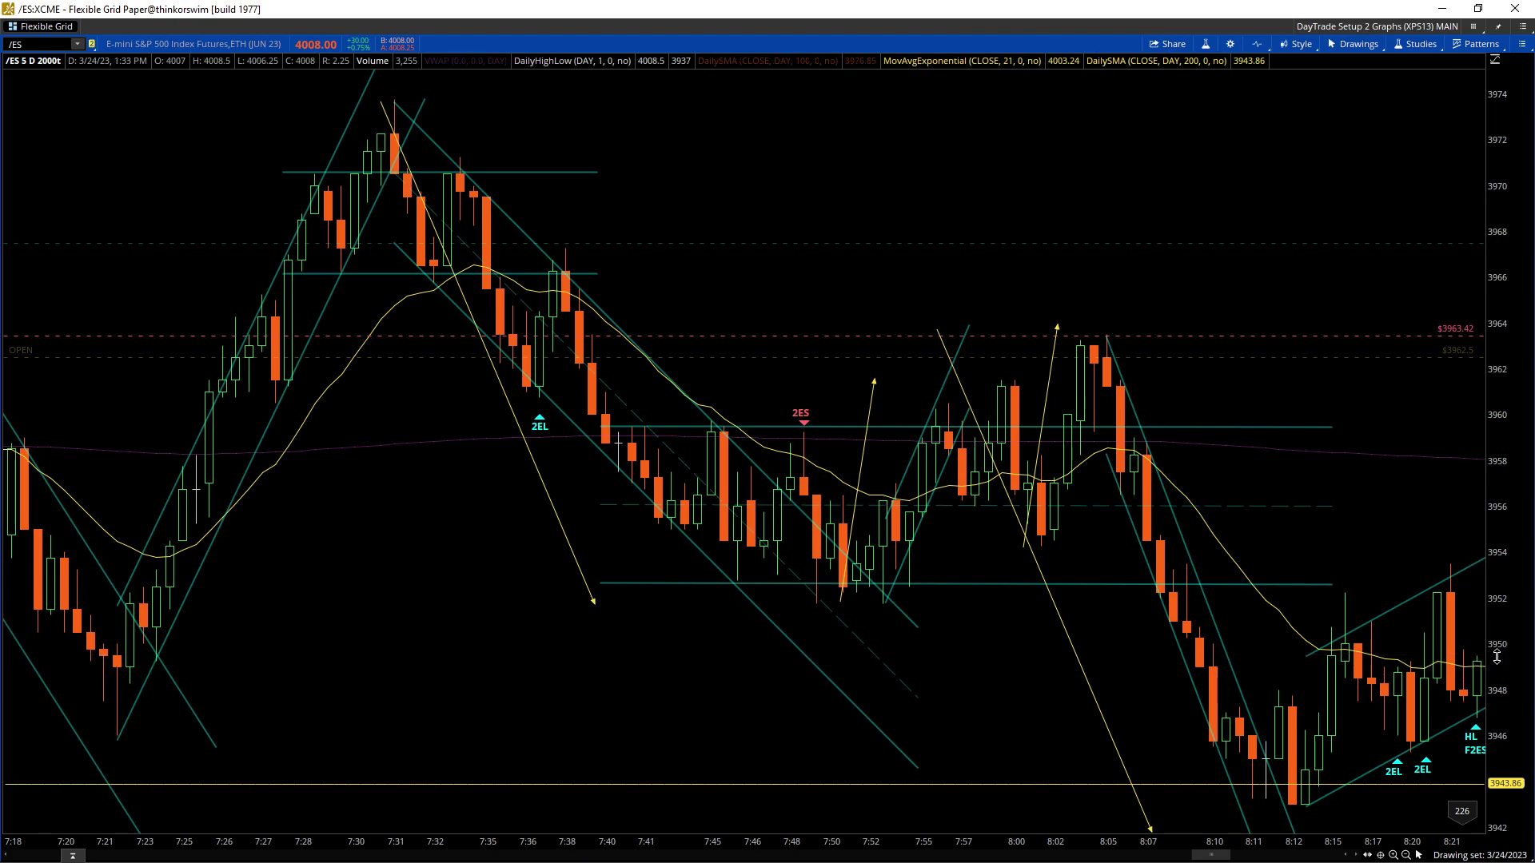
{"action": "left_click", "coordinate": [1357, 857]}
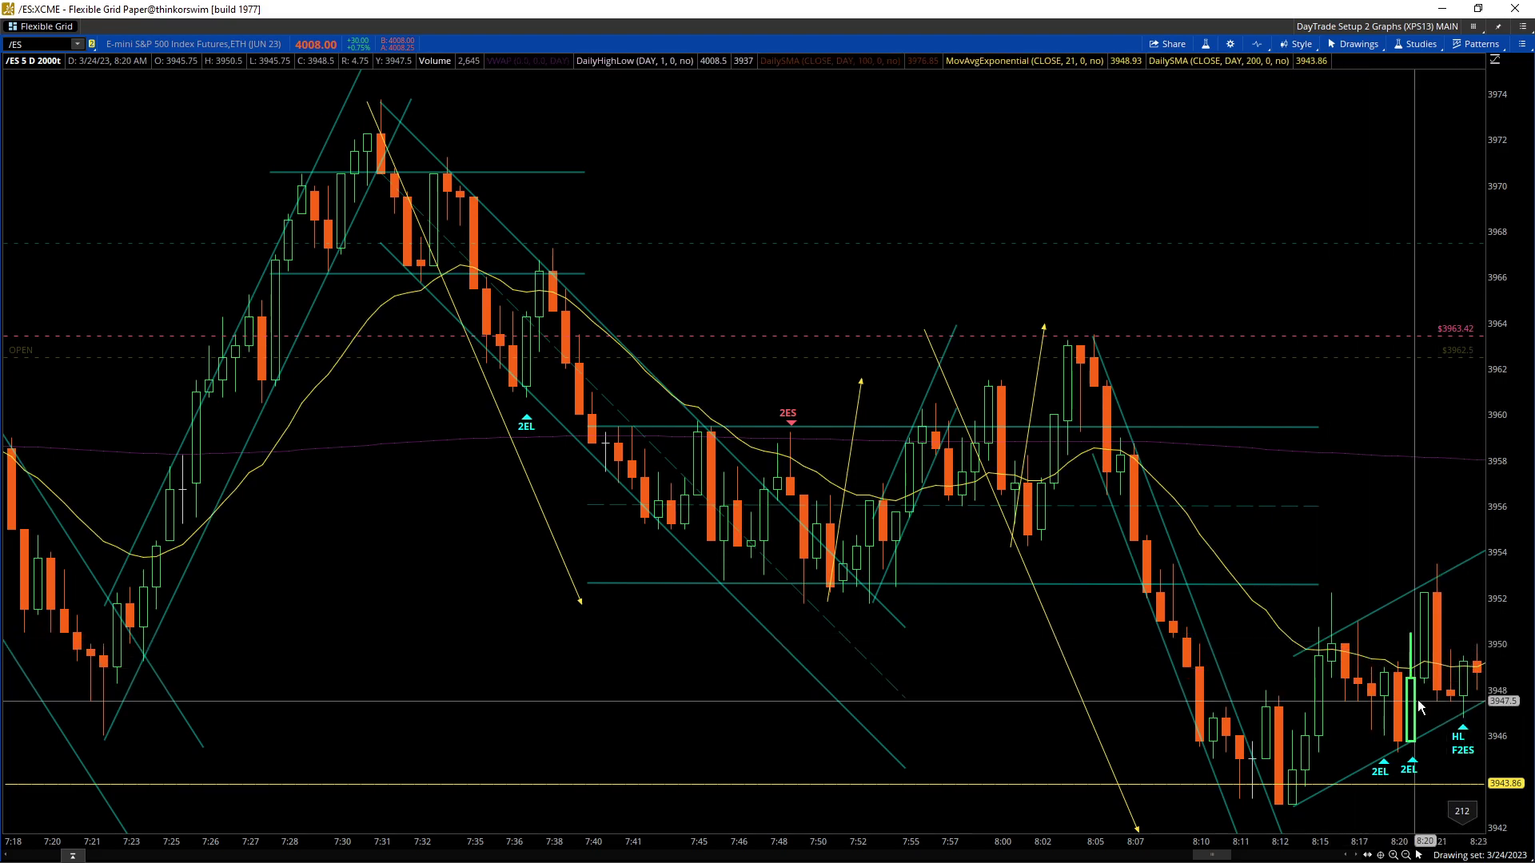
Step: Advance the chart from 8:23 to 8:32 and examine the 2EL* signal at the rising channel's lower line up close
{"action": "left_click", "coordinate": [1356, 856]}
{"action": "left_click", "coordinate": [1357, 856]}
{"action": "left_click", "coordinate": [1356, 856]}
{"action": "left_click", "coordinate": [1357, 856]}
{"action": "left_click", "coordinate": [1357, 857]}
{"action": "left_click", "coordinate": [1356, 857]}
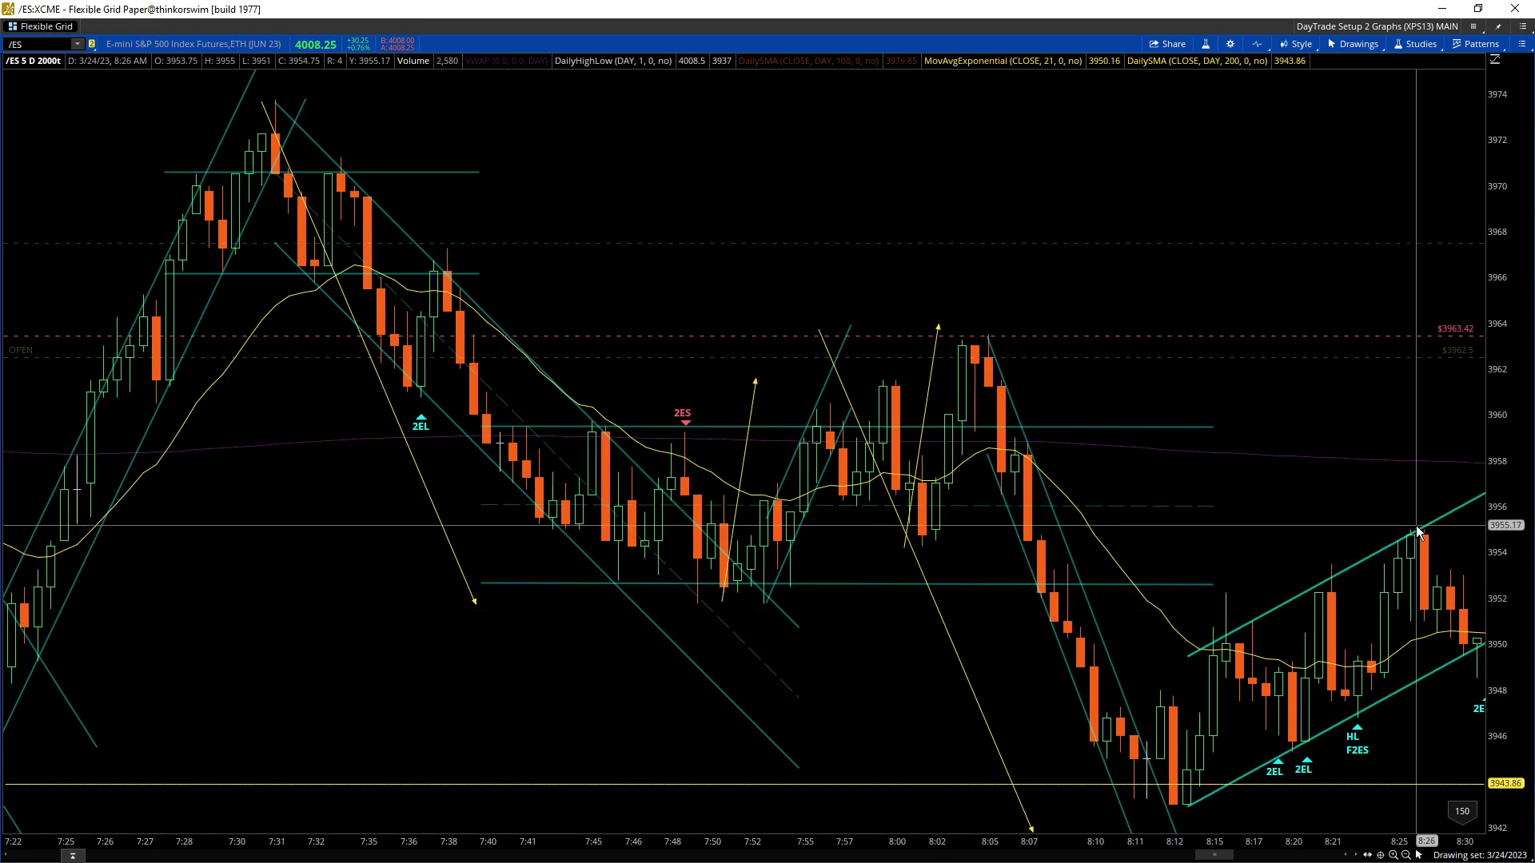
{"action": "left_click", "coordinate": [1354, 856]}
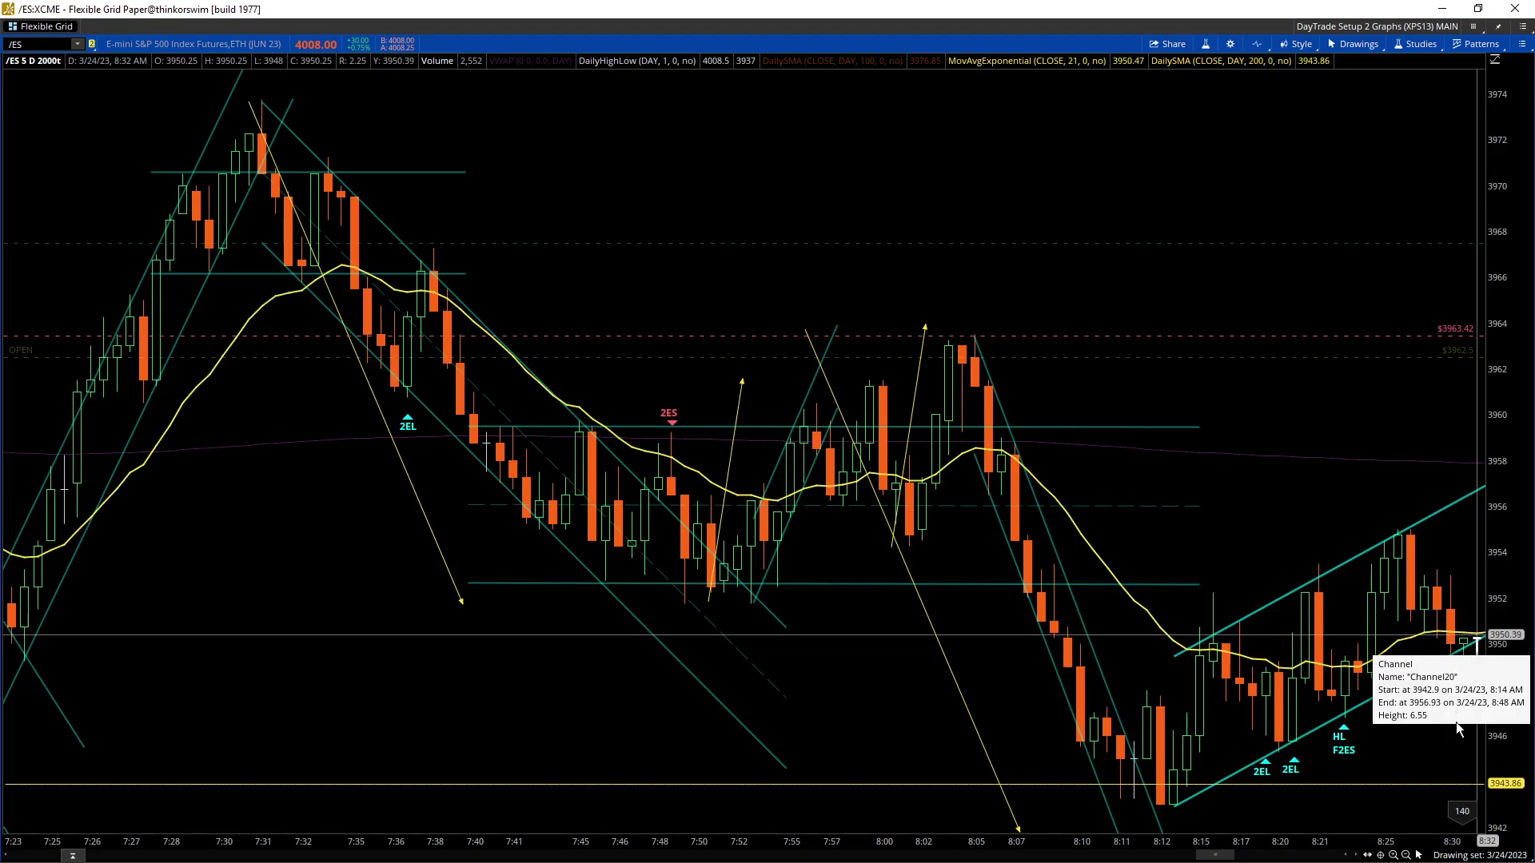
{"action": "left_click_drag", "start_coordinate": [1430, 840], "coordinate": [1359, 838]}
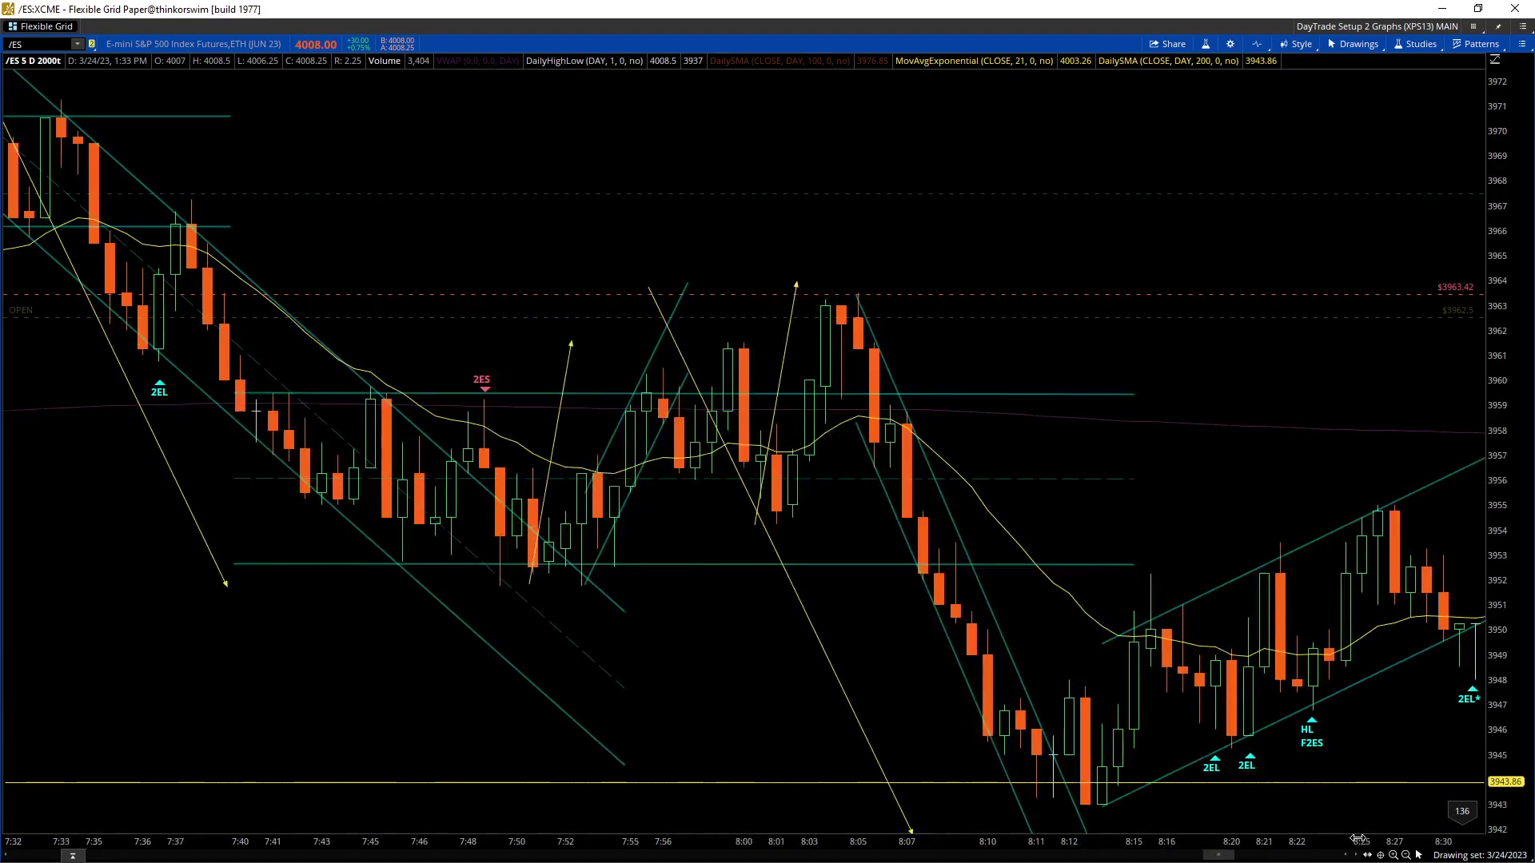
{"action": "scroll", "coordinate": [1456, 615], "scroll_direction": "up", "scroll_amount": 1}
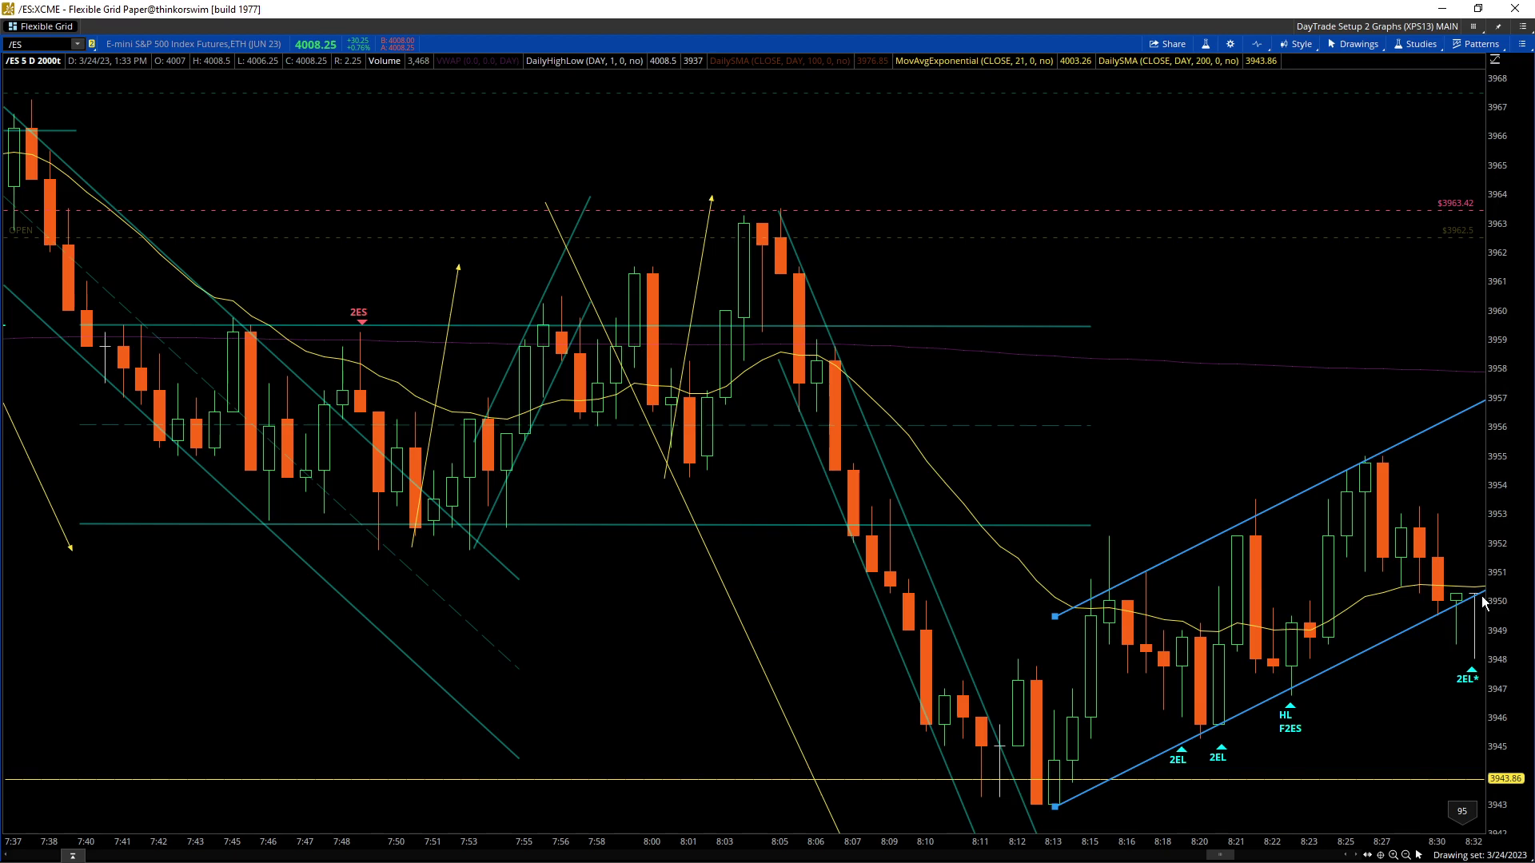
Step: Advance the chart bar by bar from 8:32 to 8:45 and examine the climb from the 2EL* signal through the channel's upper line
{"action": "left_click", "coordinate": [1357, 856]}
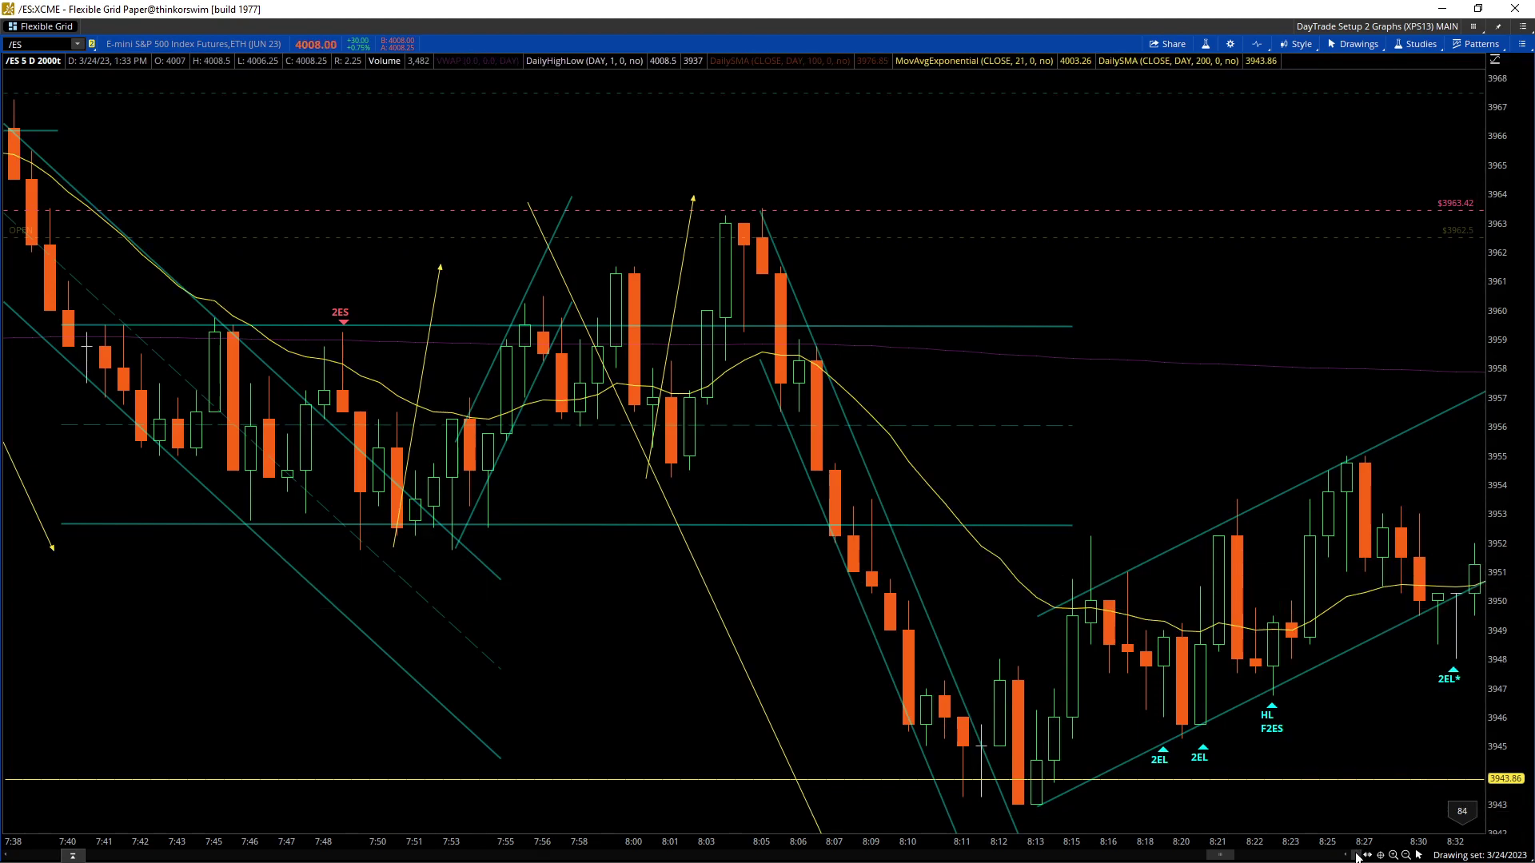
{"action": "left_click", "coordinate": [1356, 856]}
{"action": "left_click", "coordinate": [1357, 856]}
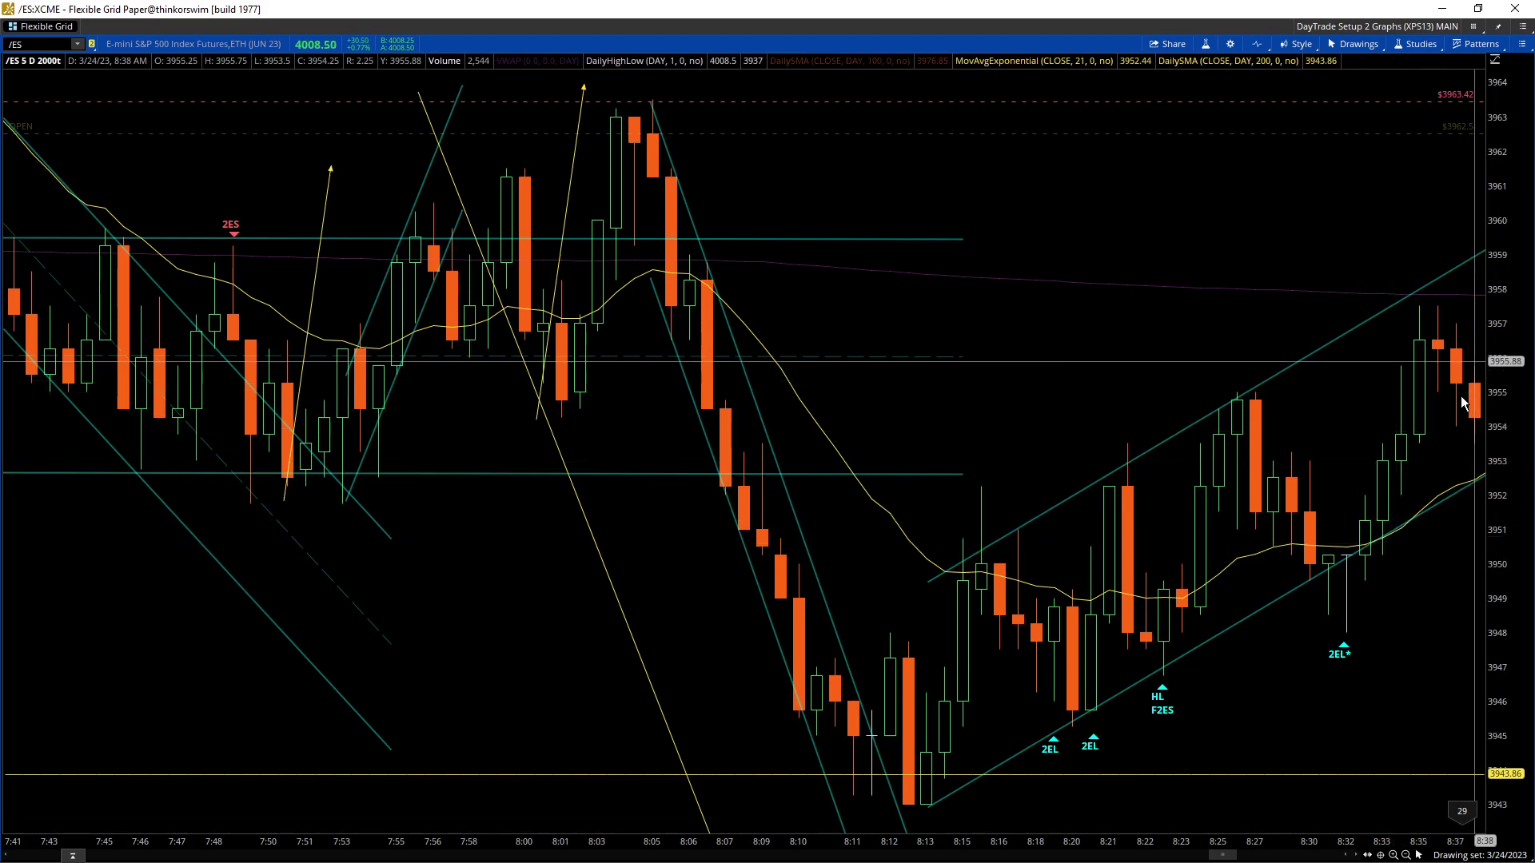
{"action": "left_click", "coordinate": [1359, 857]}
{"action": "left_click", "coordinate": [1359, 856]}
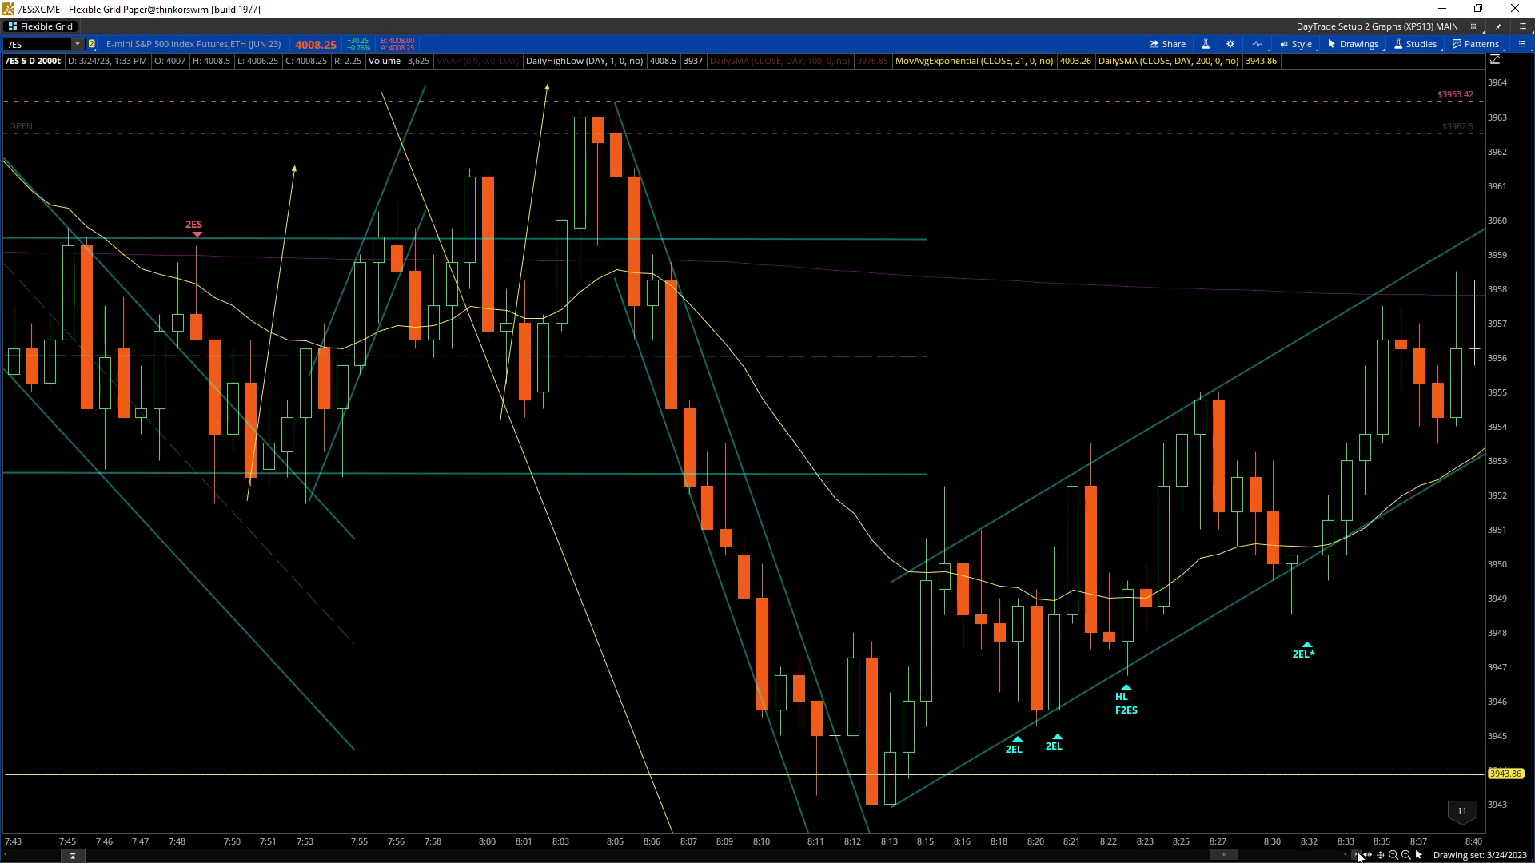
{"action": "left_click", "coordinate": [1359, 857]}
{"action": "left_click", "coordinate": [1359, 857]}
{"action": "left_click", "coordinate": [1359, 857]}
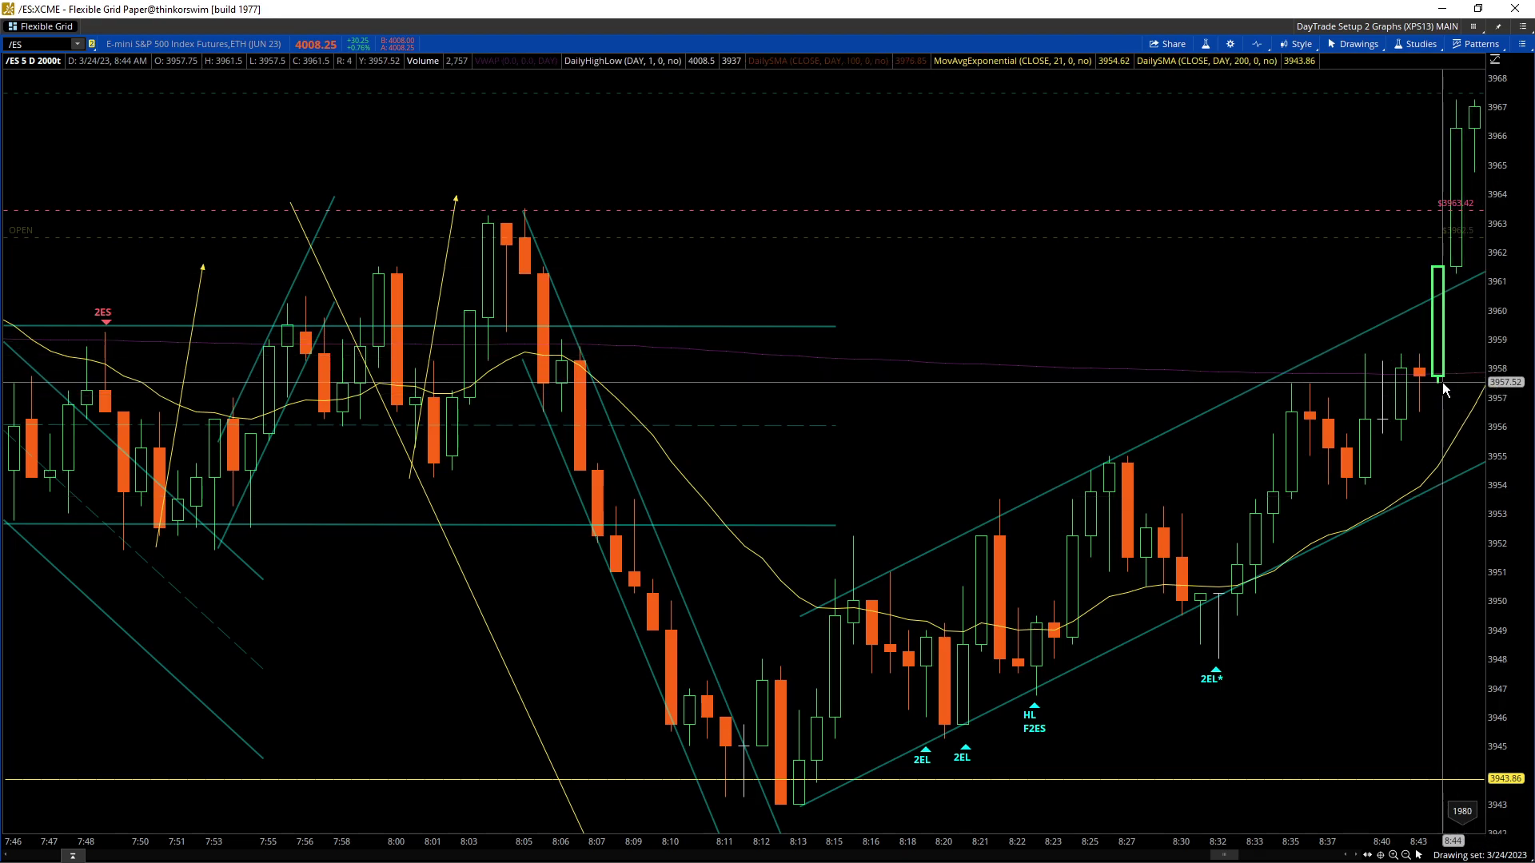
Step: Advance the chart to 8:47, stepping back a bar to recheck the price action at the top near 3976
{"action": "left_click", "coordinate": [1358, 856]}
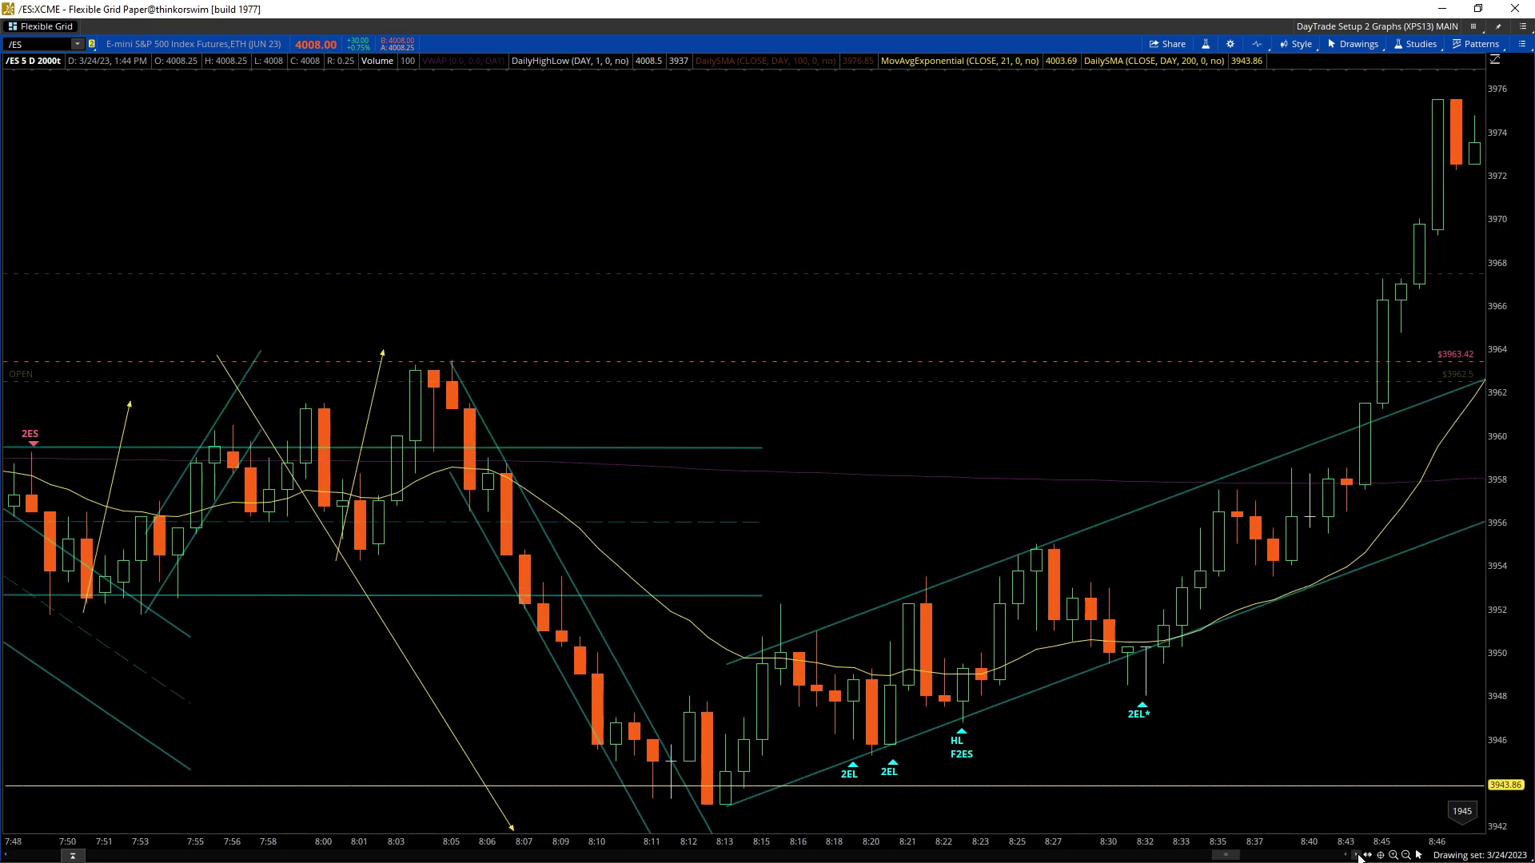
{"action": "left_click", "coordinate": [1359, 856]}
{"action": "left_click", "coordinate": [1358, 855]}
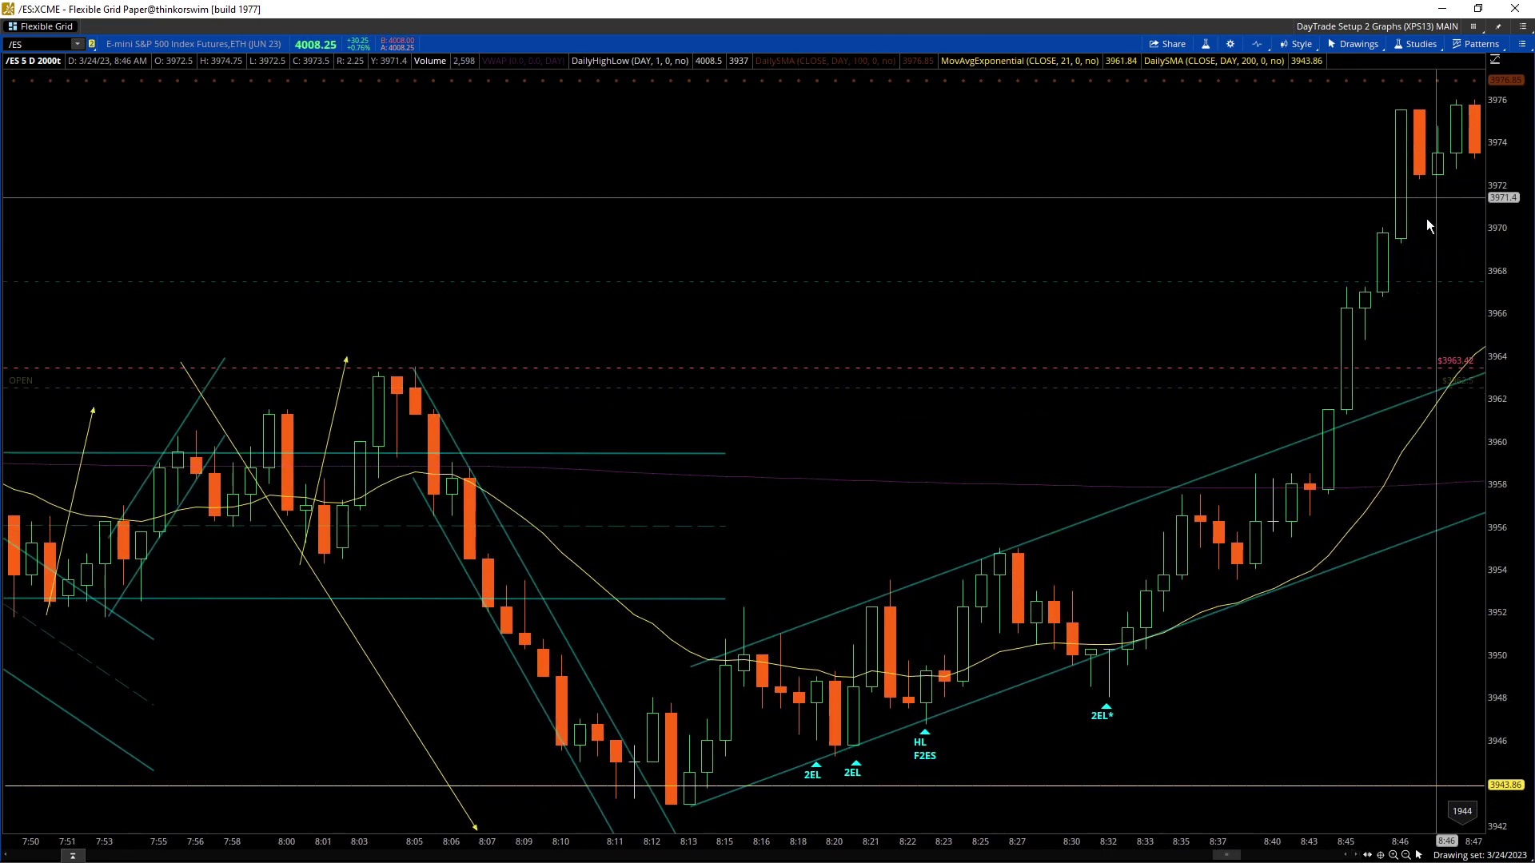
{"action": "left_click", "coordinate": [1348, 855]}
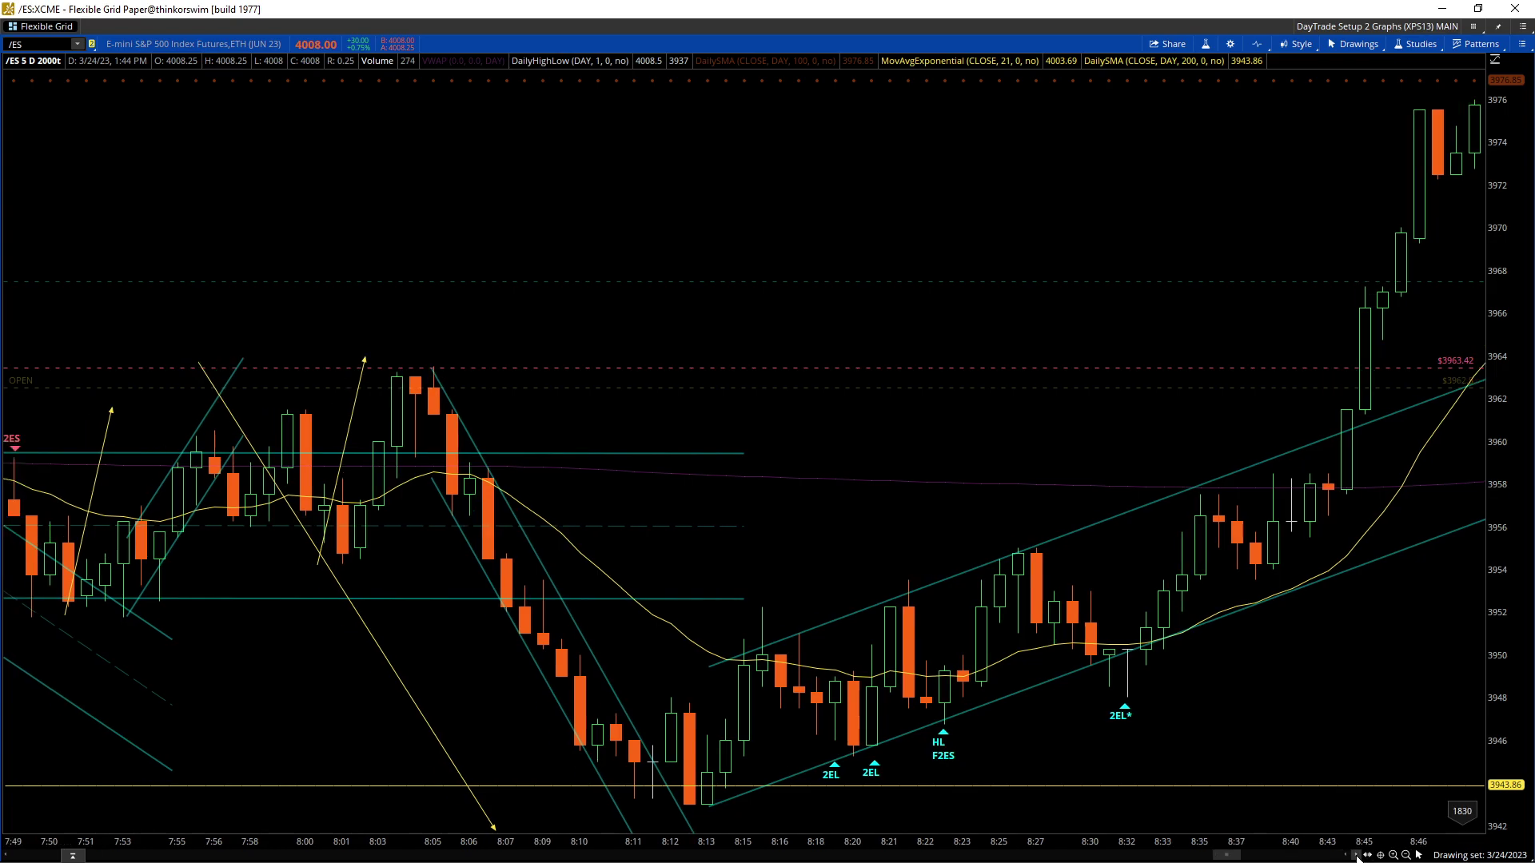
{"action": "left_click", "coordinate": [1357, 855]}
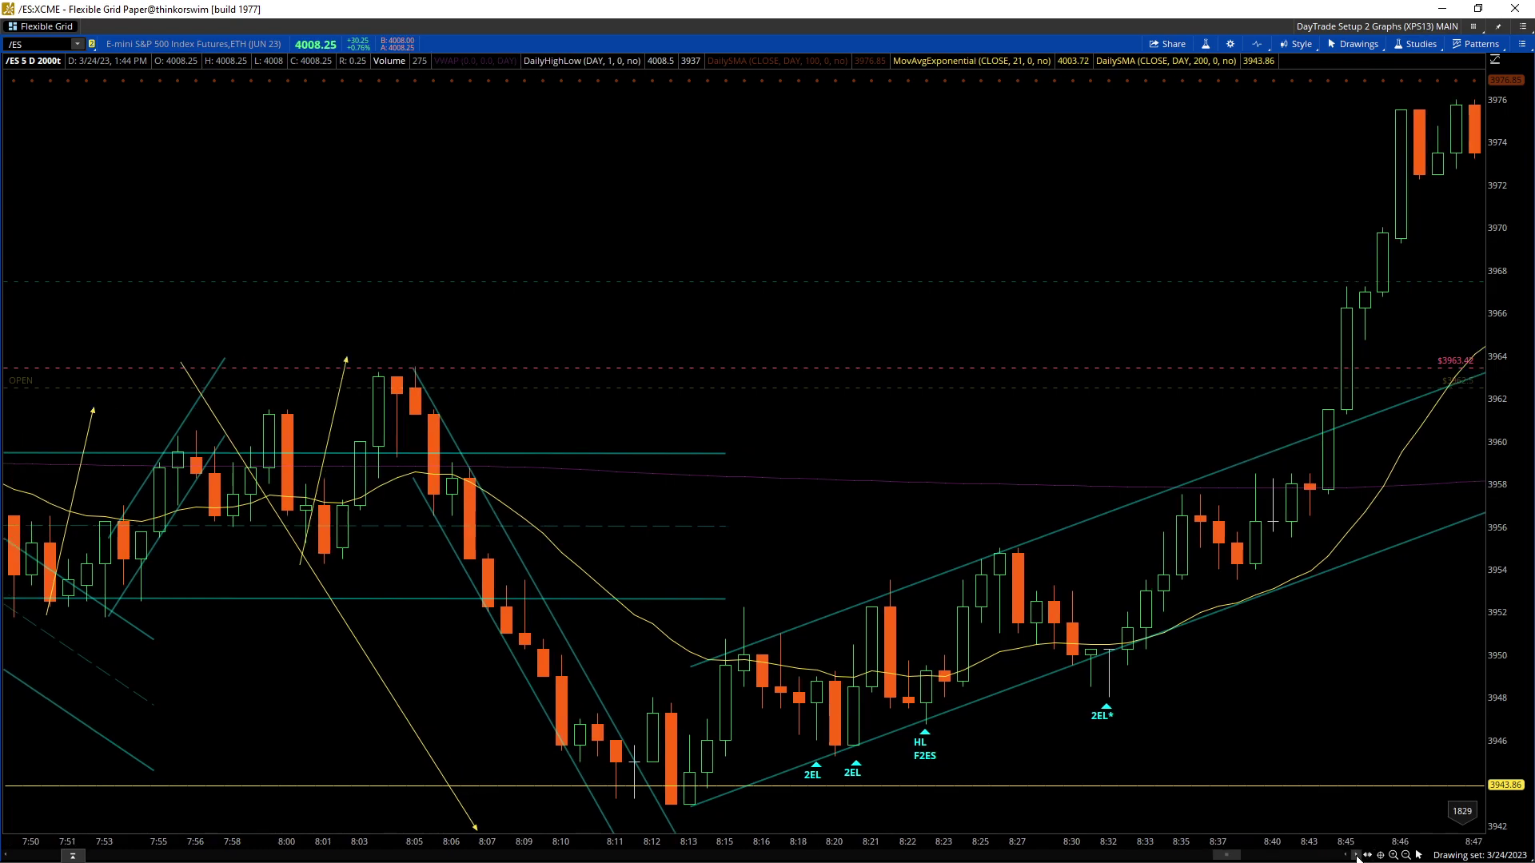
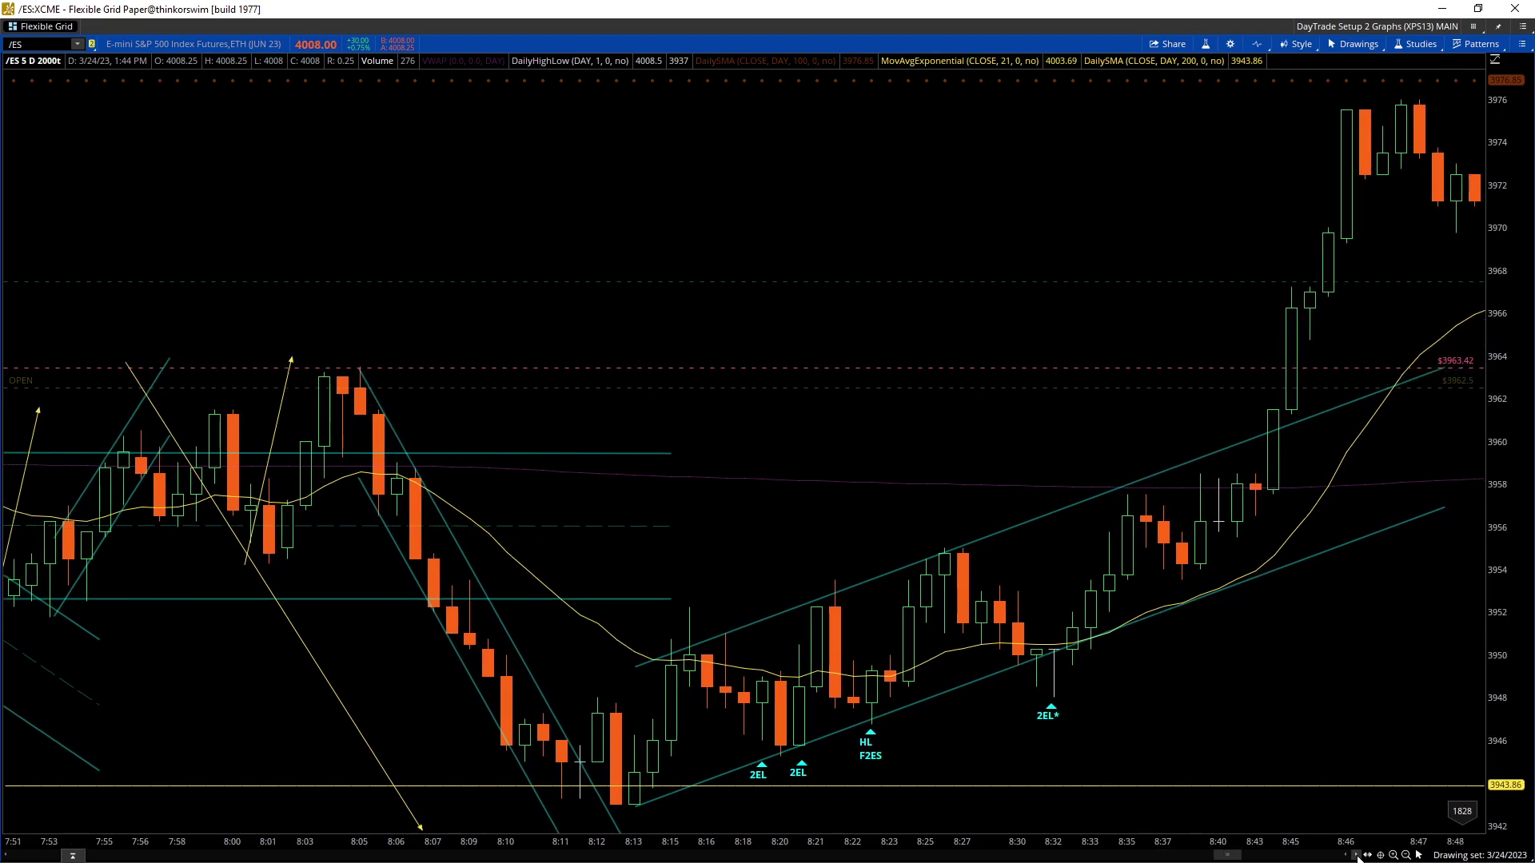
Step: Advance the chart from 8:47 to 8:50 and examine the pullback toward the moving average in a wider view
{"action": "left_click", "coordinate": [1356, 858]}
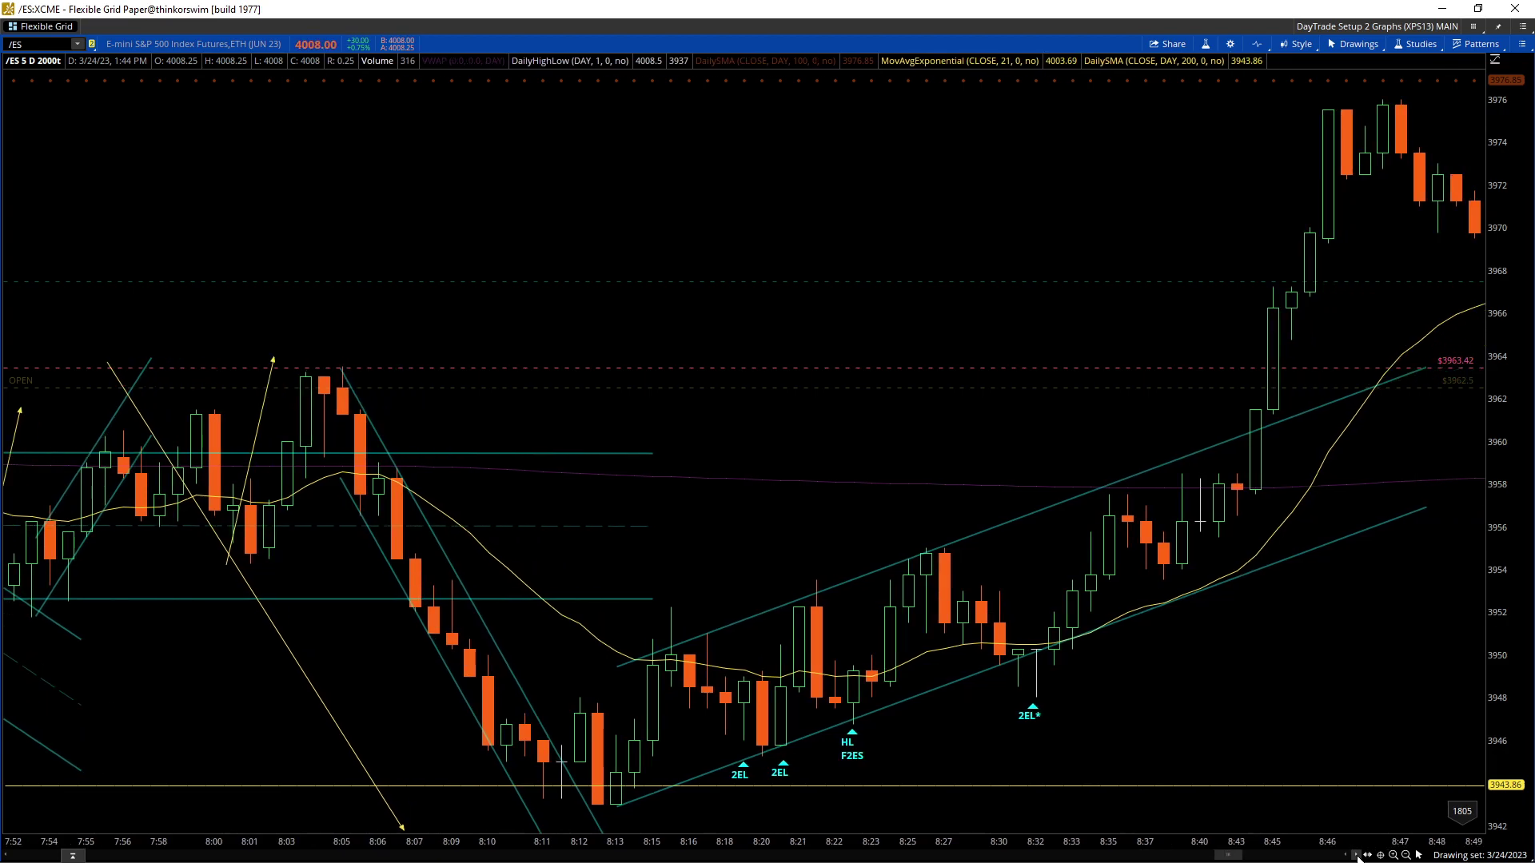
{"action": "left_click", "coordinate": [1357, 858]}
{"action": "left_click", "coordinate": [1357, 858]}
{"action": "left_click", "coordinate": [1356, 857]}
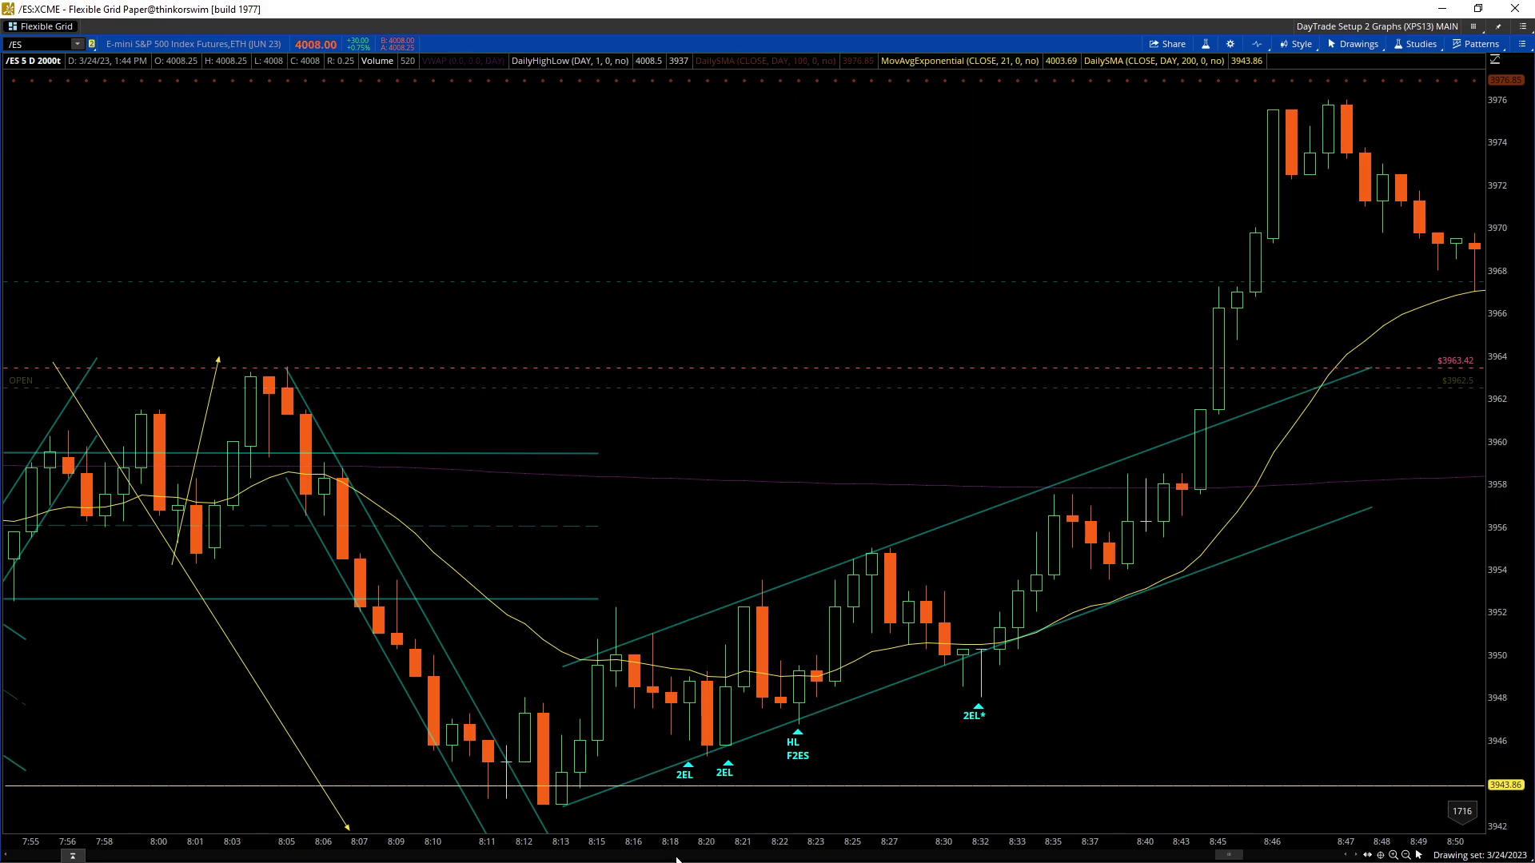
{"action": "left_click_drag", "start_coordinate": [670, 843], "coordinate": [1067, 616]}
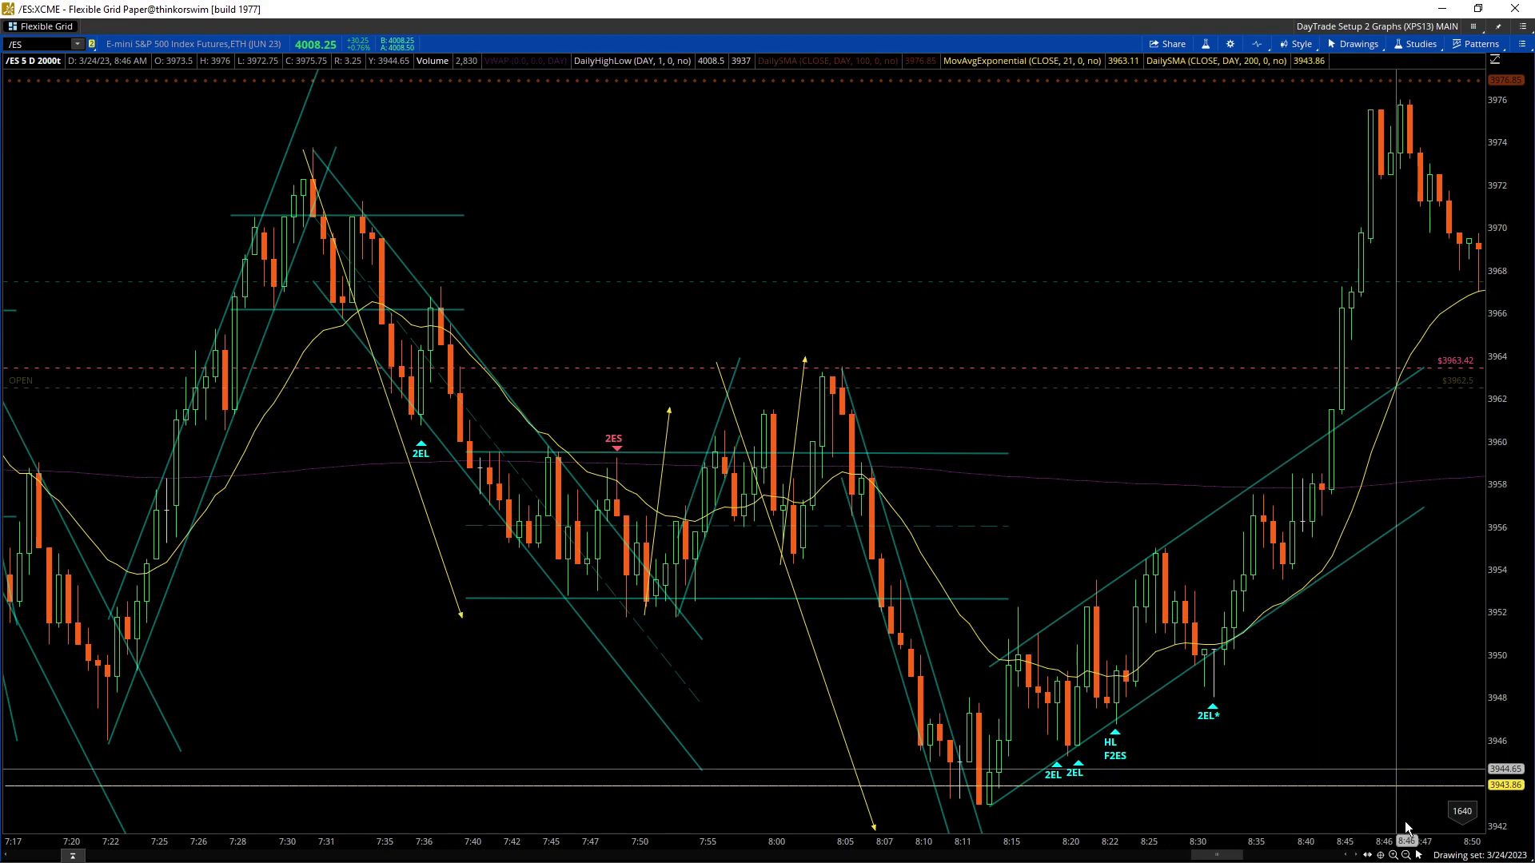
Step: Advance the chart from 8:50 to 9:03 and examine the steep rising channel and its high around 9:01
{"action": "left_click", "coordinate": [1356, 857]}
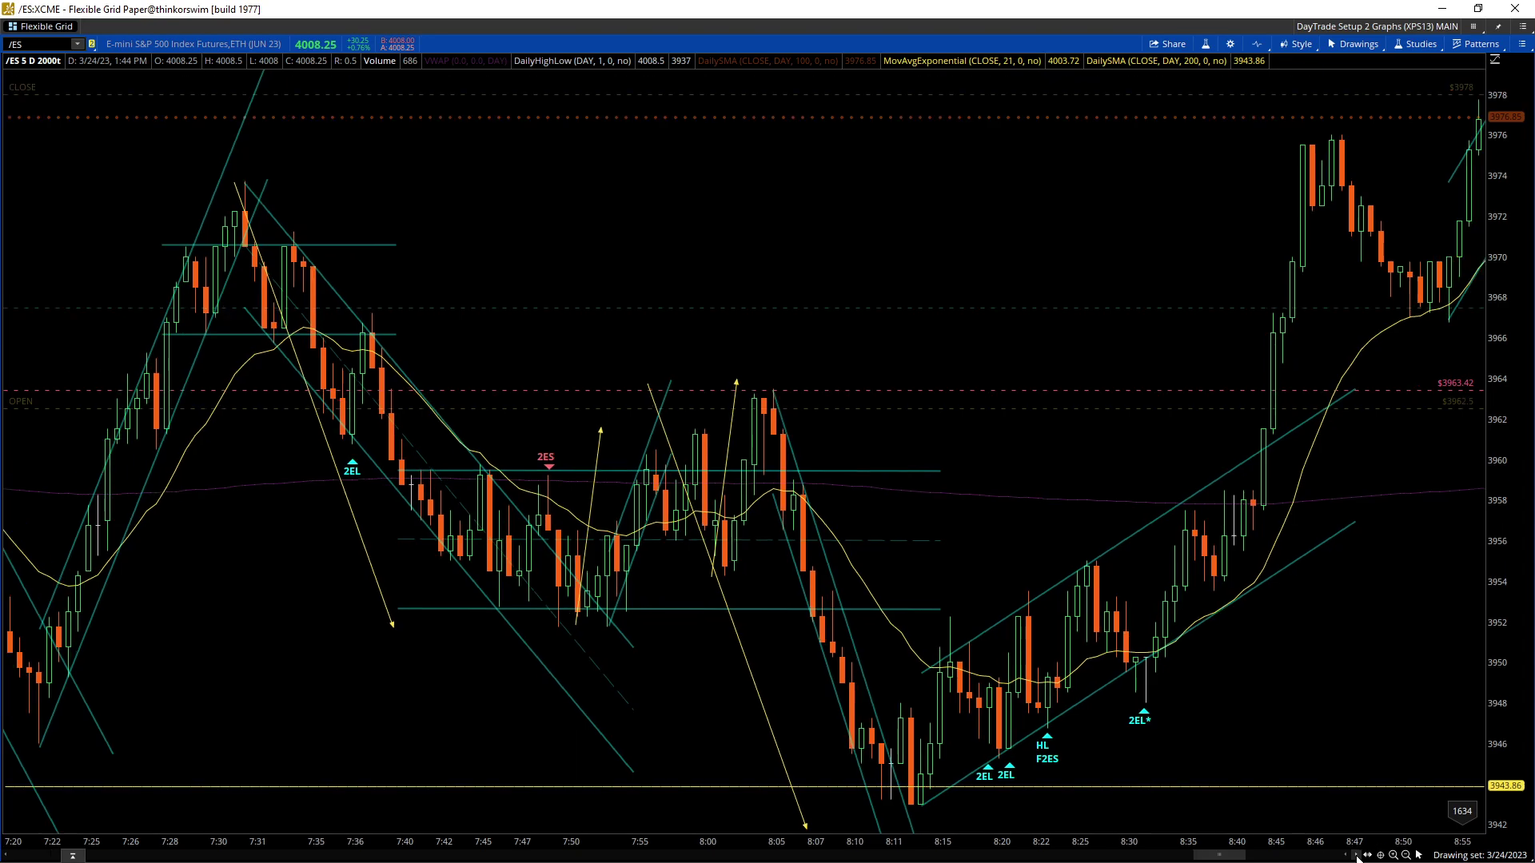
{"action": "left_click", "coordinate": [1357, 857]}
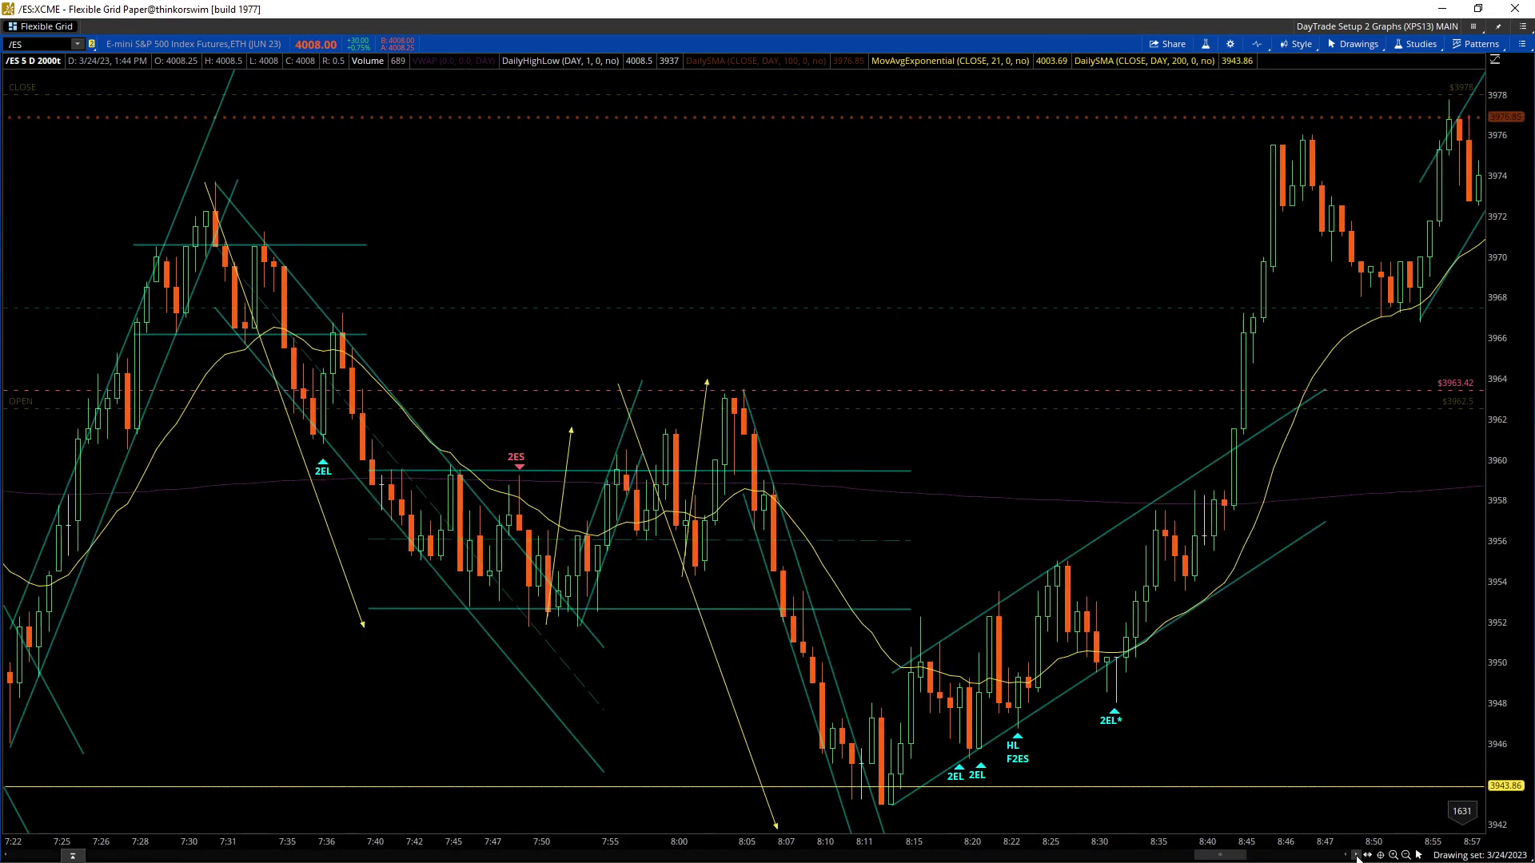
{"action": "left_click", "coordinate": [1356, 857]}
{"action": "left_click", "coordinate": [1357, 857]}
{"action": "left_click", "coordinate": [1356, 857]}
{"action": "left_click", "coordinate": [1356, 857]}
{"action": "left_click", "coordinate": [1357, 857]}
{"action": "left_click", "coordinate": [1357, 856]}
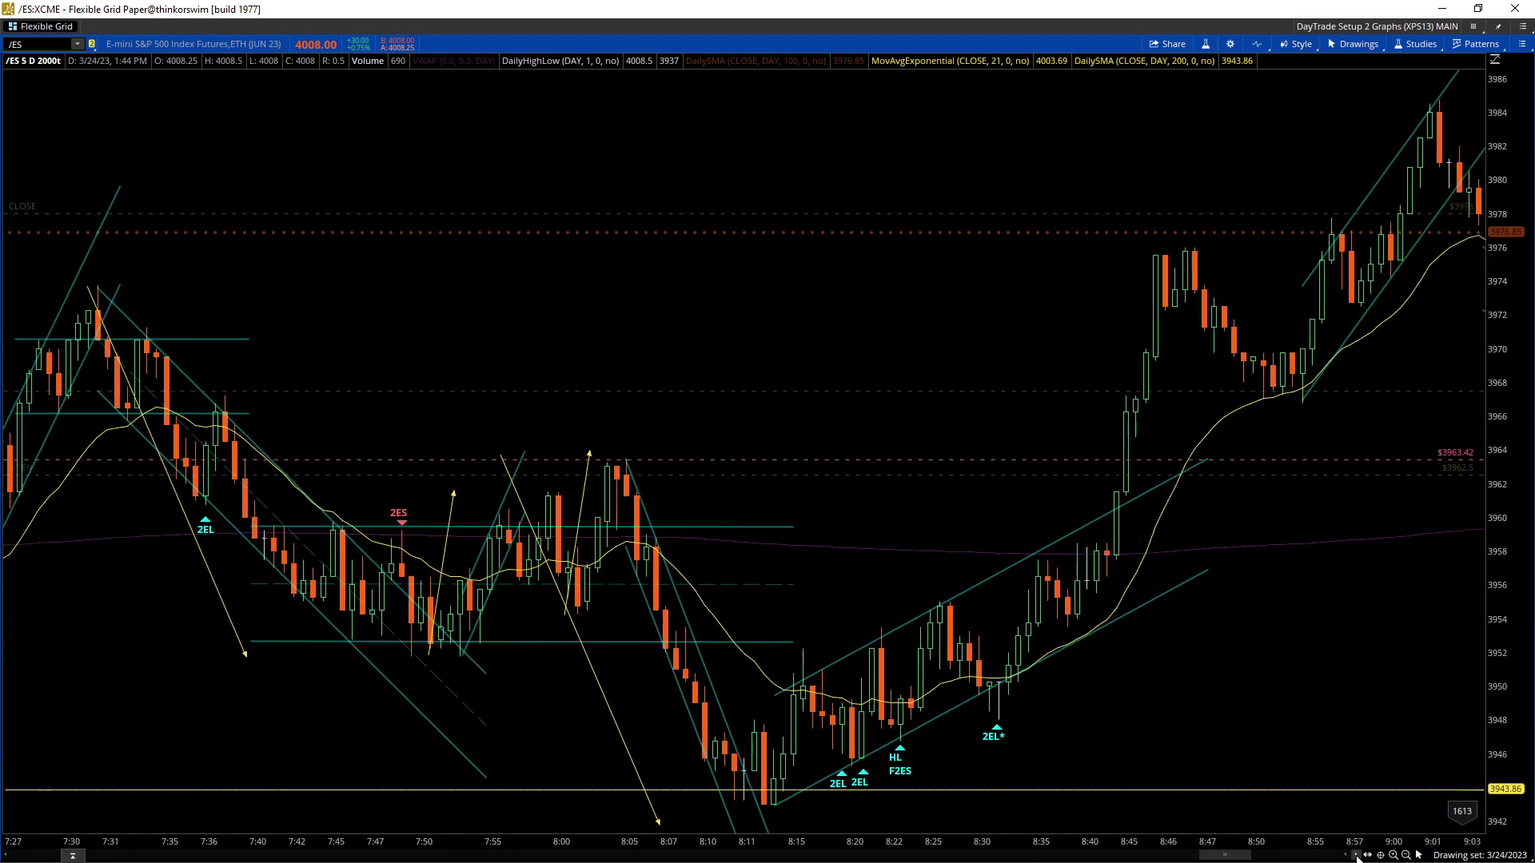
Step: Advance the chart from 9:03 to 9:15 and examine the falling channel after the 9:01 high
{"action": "left_click", "coordinate": [1356, 857]}
{"action": "left_click", "coordinate": [1356, 857]}
{"action": "left_click", "coordinate": [1357, 857]}
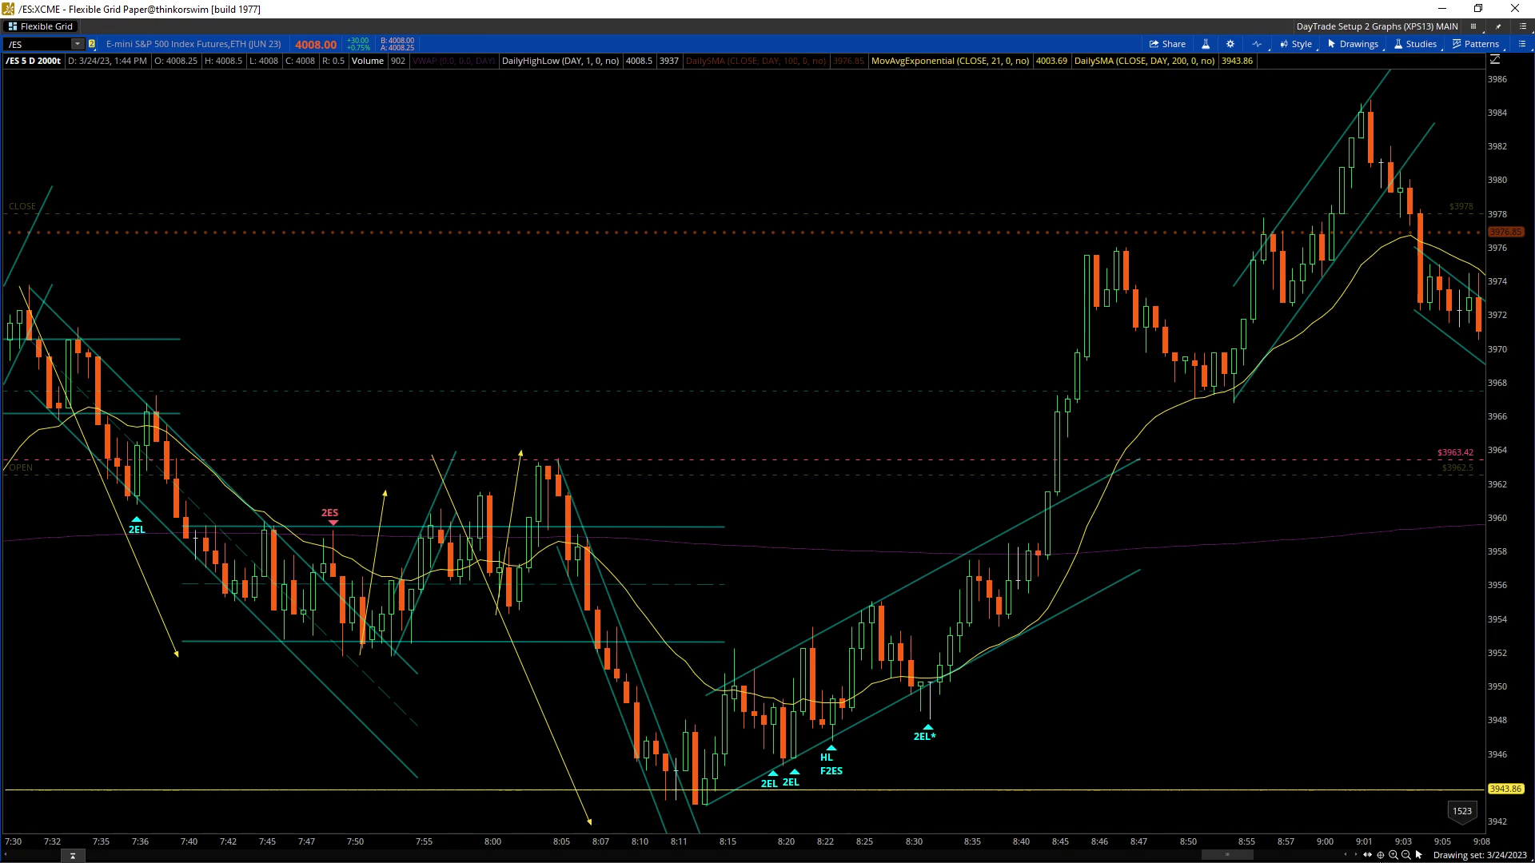
{"action": "left_click", "coordinate": [1355, 857]}
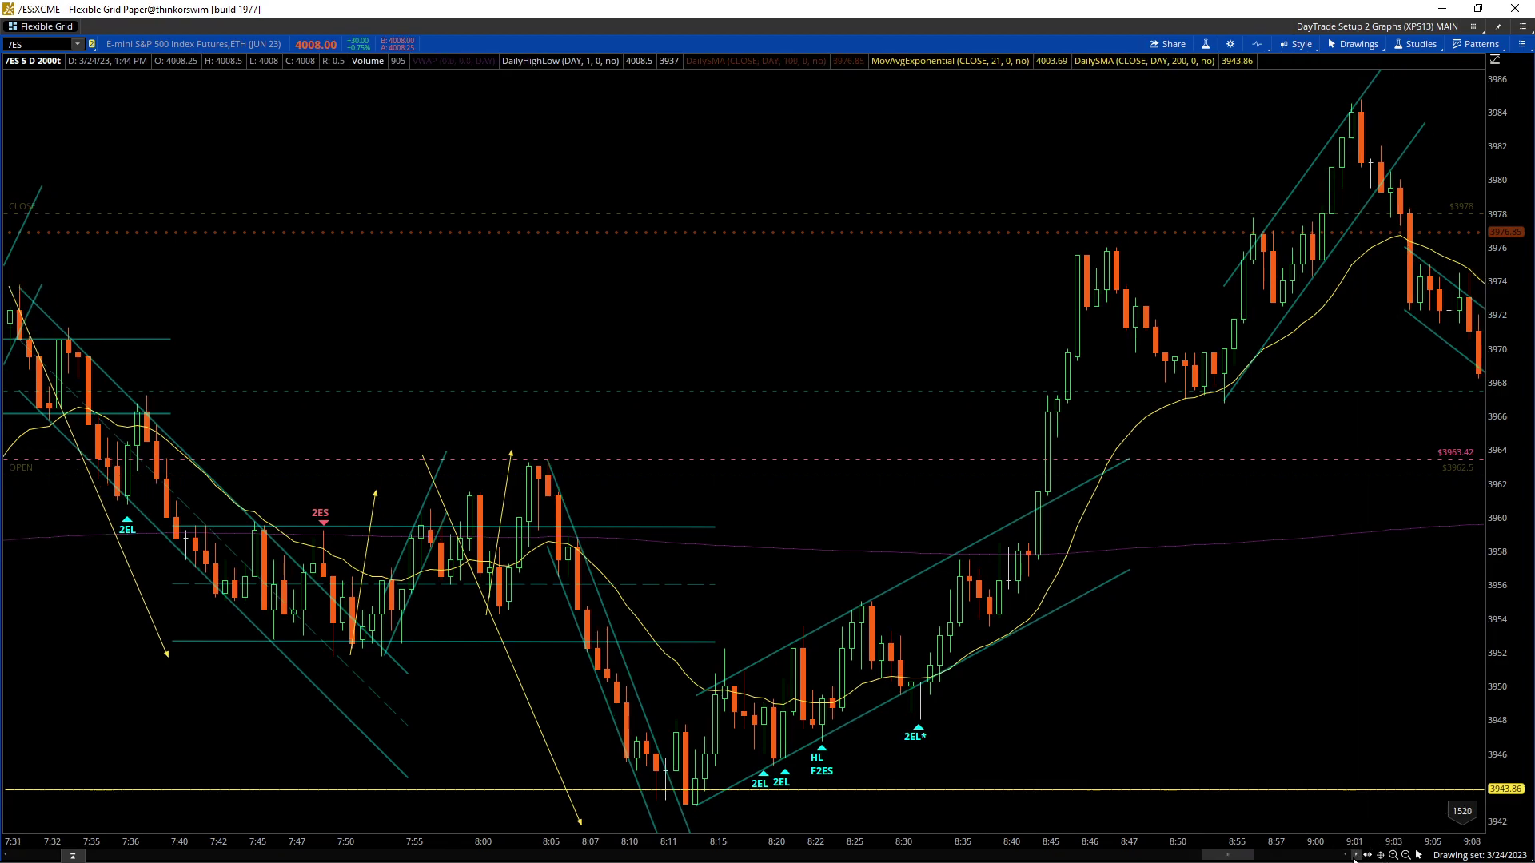
{"action": "left_click", "coordinate": [1355, 856]}
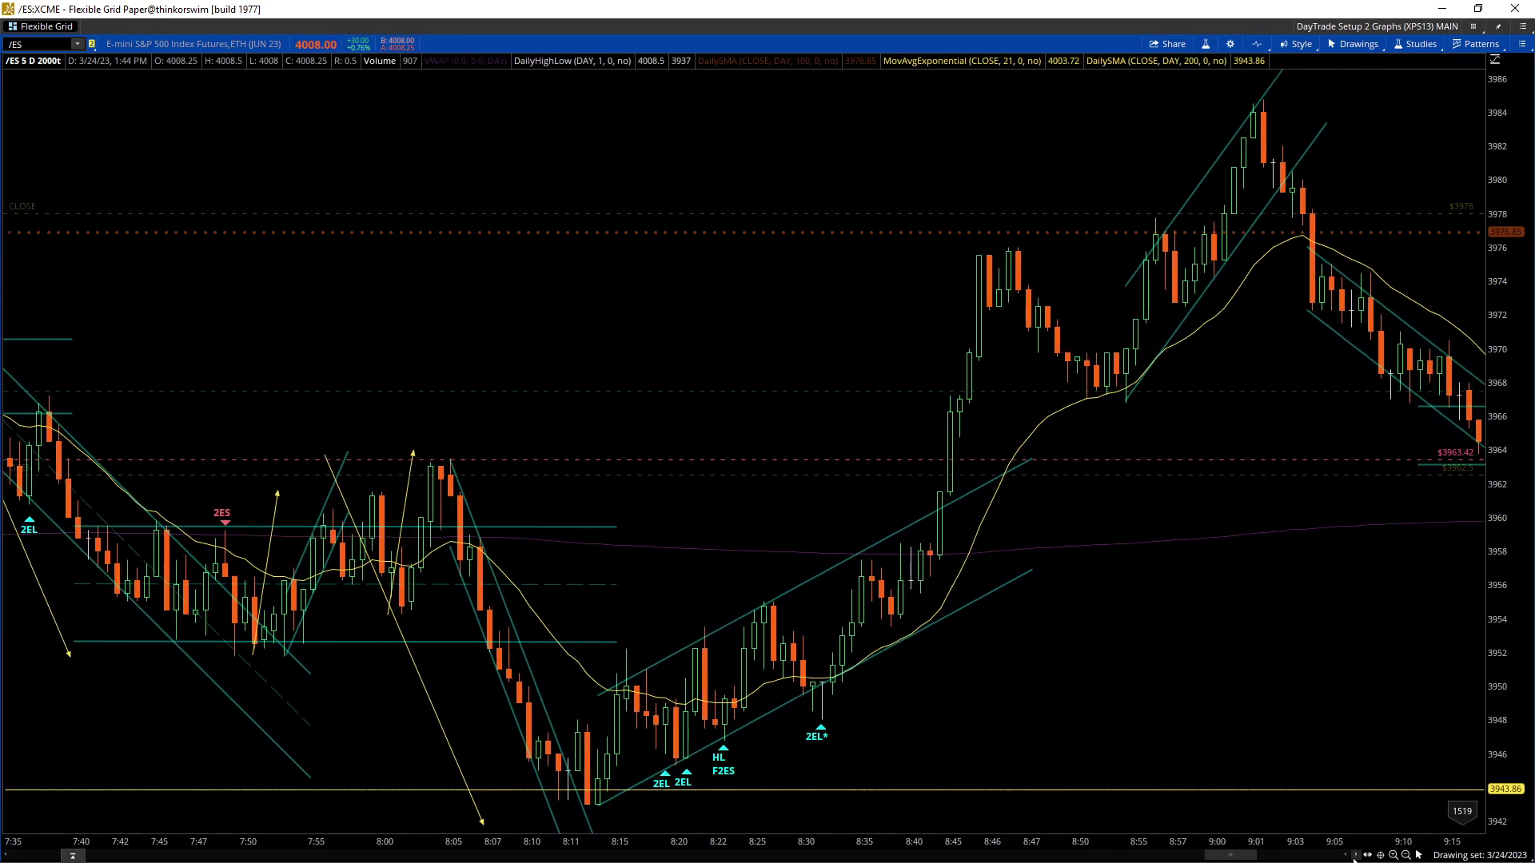
Step: Widen the view and advance the chart from 9:15 to 9:36 to examine the small range and the turn upward
{"action": "left_click_drag", "start_coordinate": [1372, 841], "coordinate": [624, 841]}
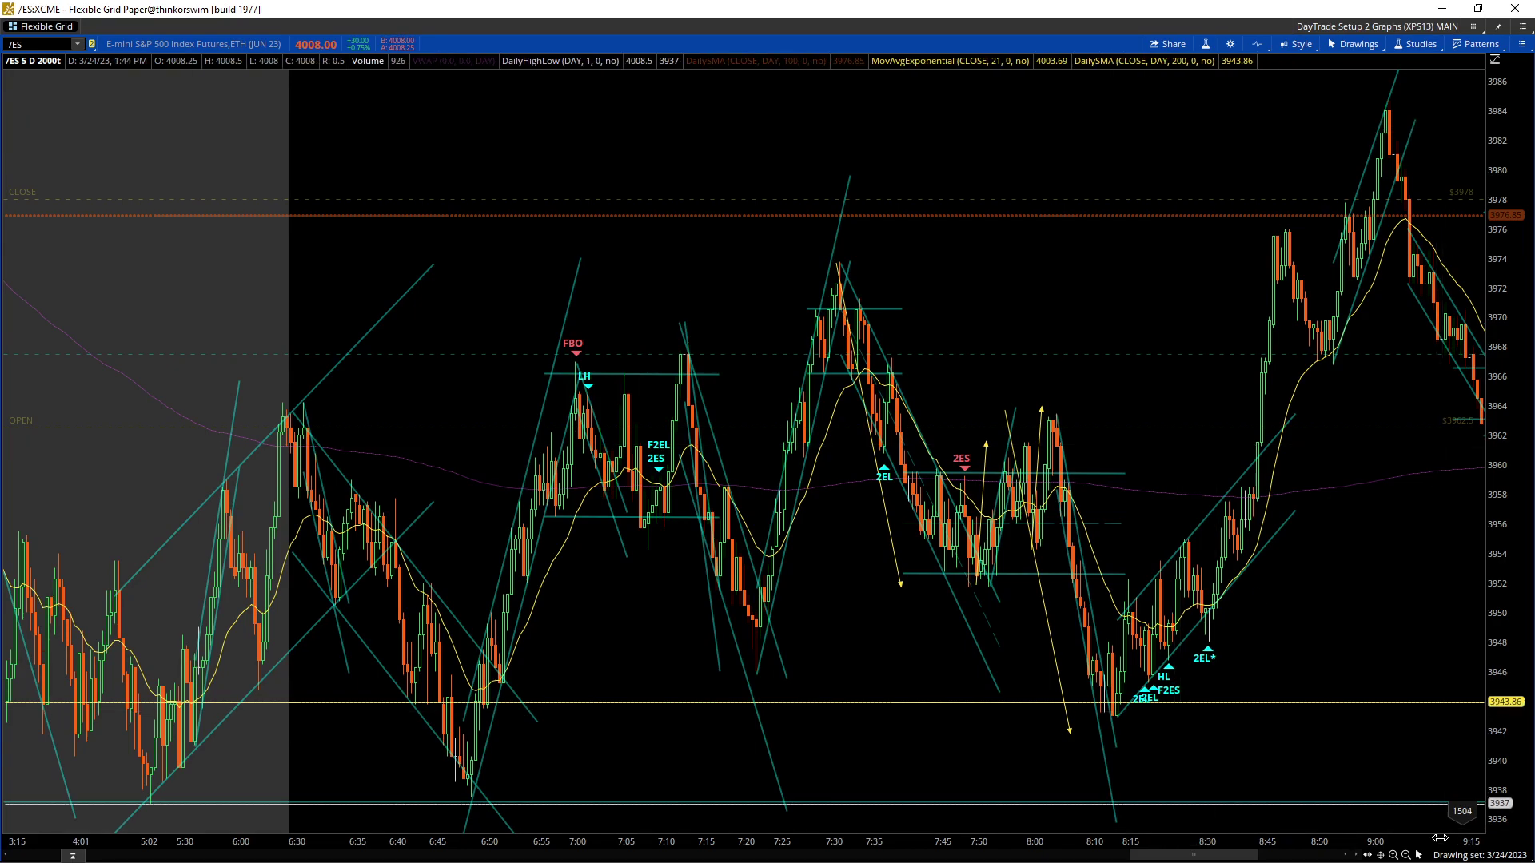
{"action": "scroll", "coordinate": [1232, 826], "scroll_direction": "up", "scroll_amount": 3}
{"action": "scroll", "coordinate": [1262, 678], "scroll_direction": "down", "scroll_amount": 2}
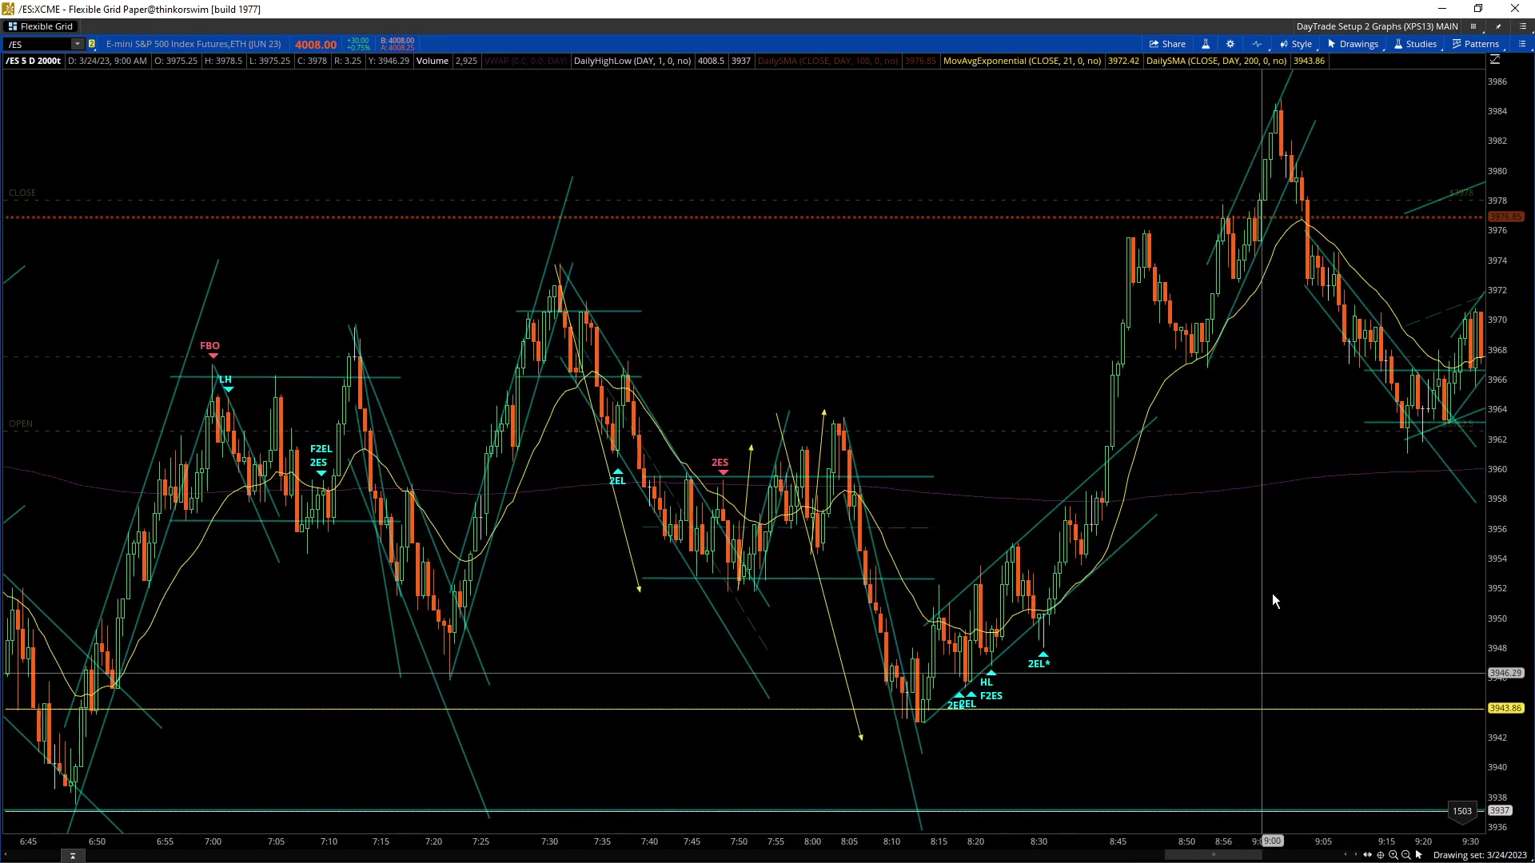
{"action": "scroll", "coordinate": [1427, 475], "scroll_direction": "down", "scroll_amount": 1}
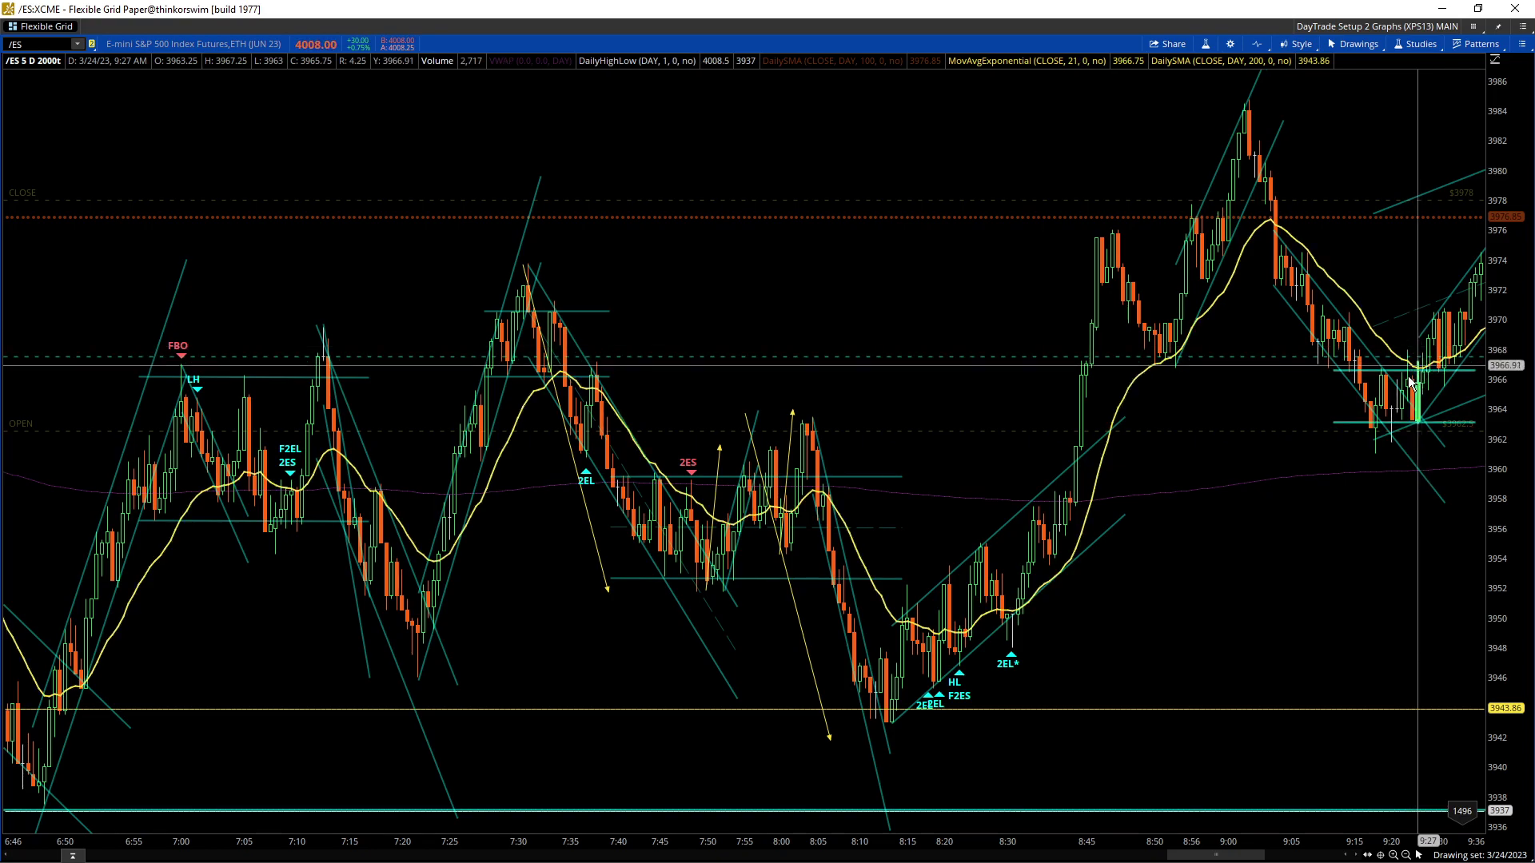
Step: Advance the chart to 10:26 and examine the 2ES signal against the upper line of the broad rising channel
{"action": "left_click_drag", "start_coordinate": [1409, 384], "coordinate": [1399, 386]}
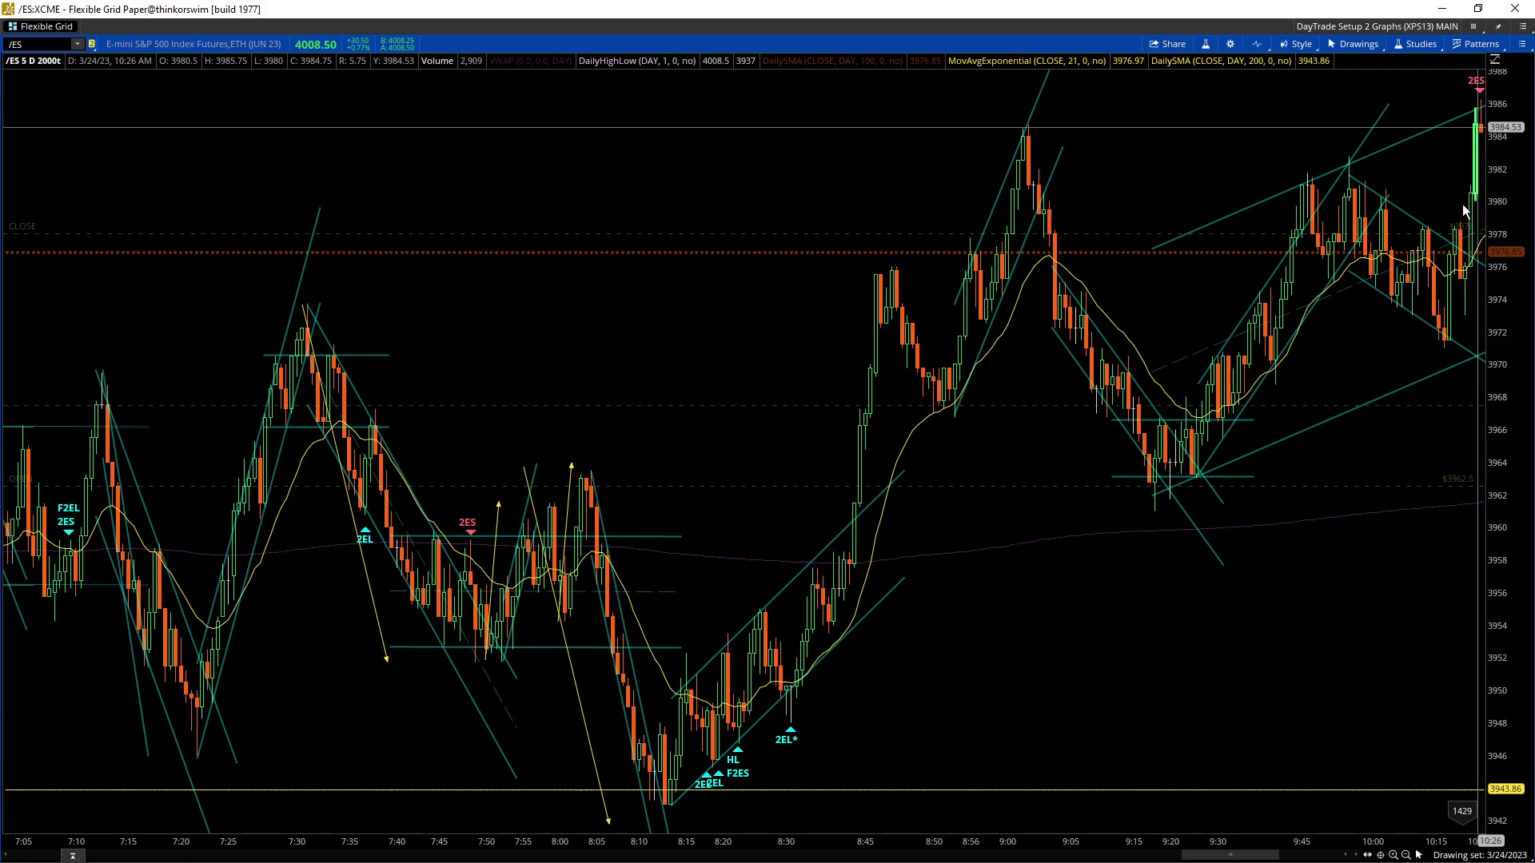
{"action": "left_click_drag", "start_coordinate": [1385, 833], "coordinate": [1079, 836]}
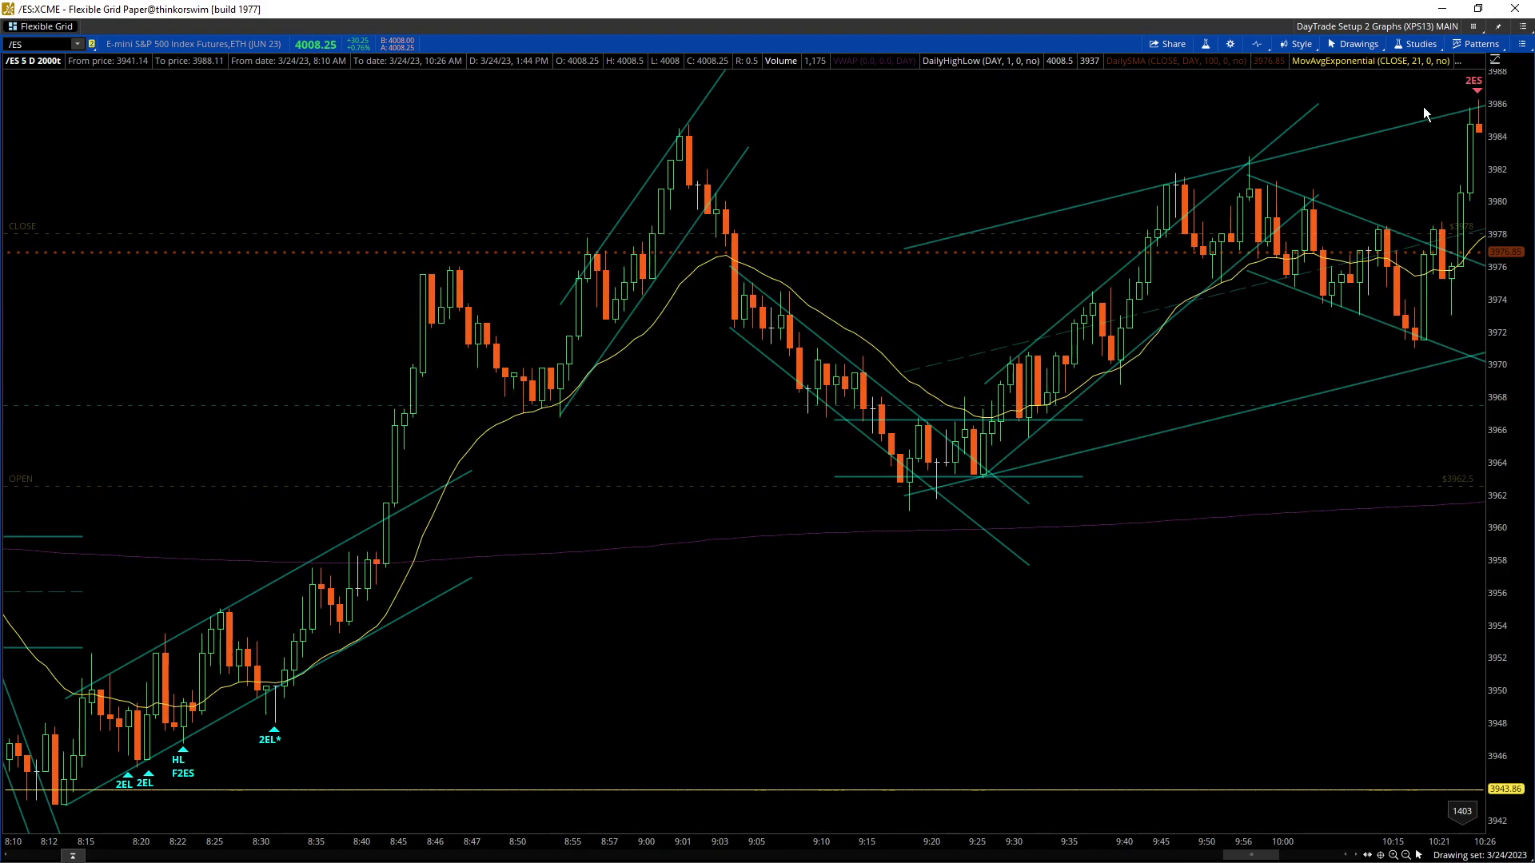
{"action": "left_click", "coordinate": [1337, 141]}
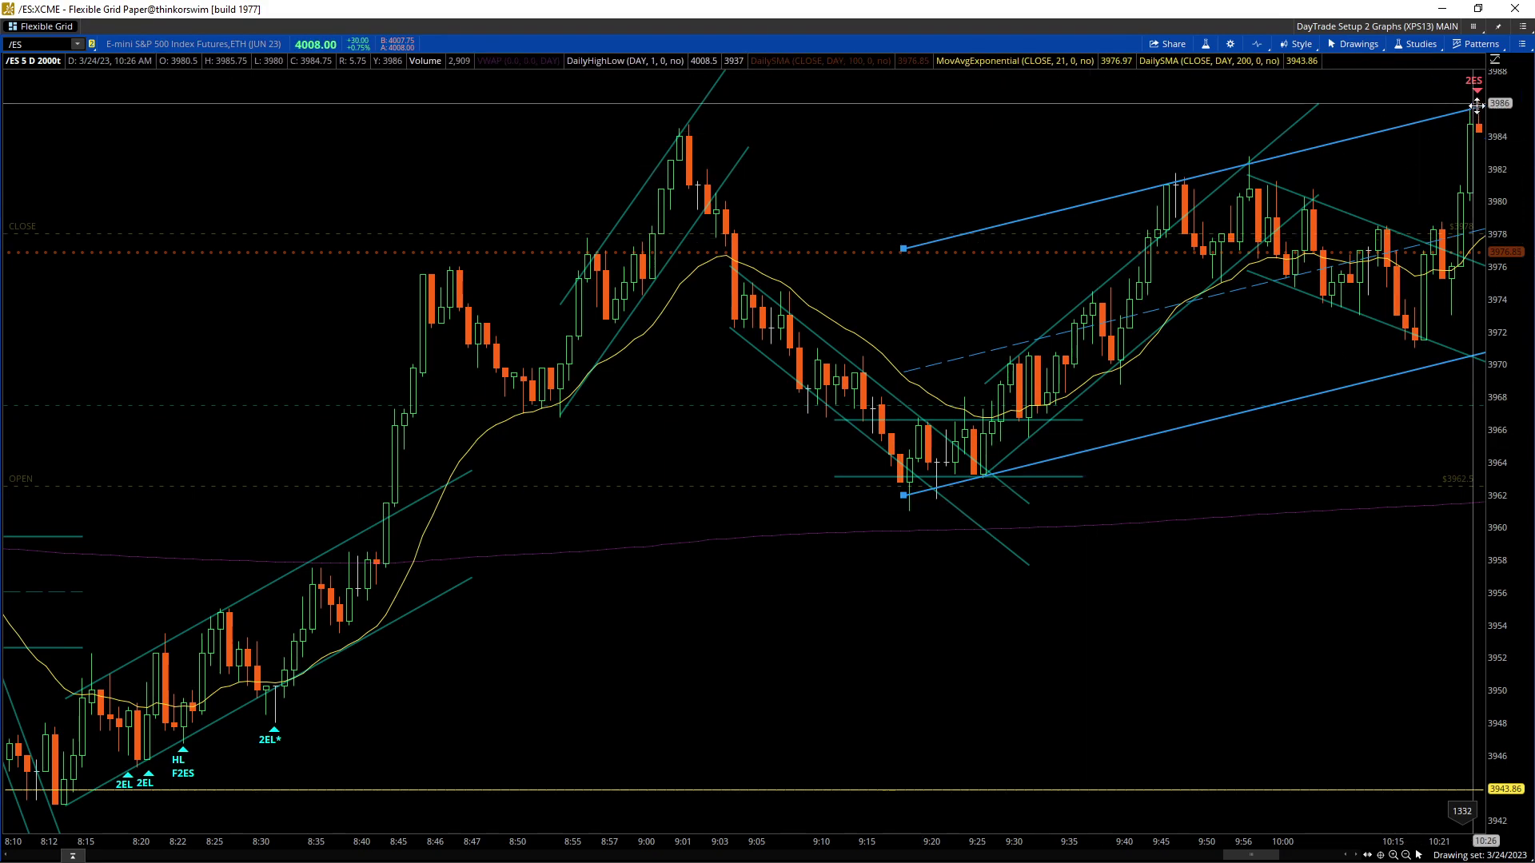
Step: Advance the chart bar by bar from 10:26 to 10:28 and examine the F2ES/2ELH signal near the moving average
{"action": "left_click", "coordinate": [1355, 856]}
{"action": "left_click", "coordinate": [1355, 856]}
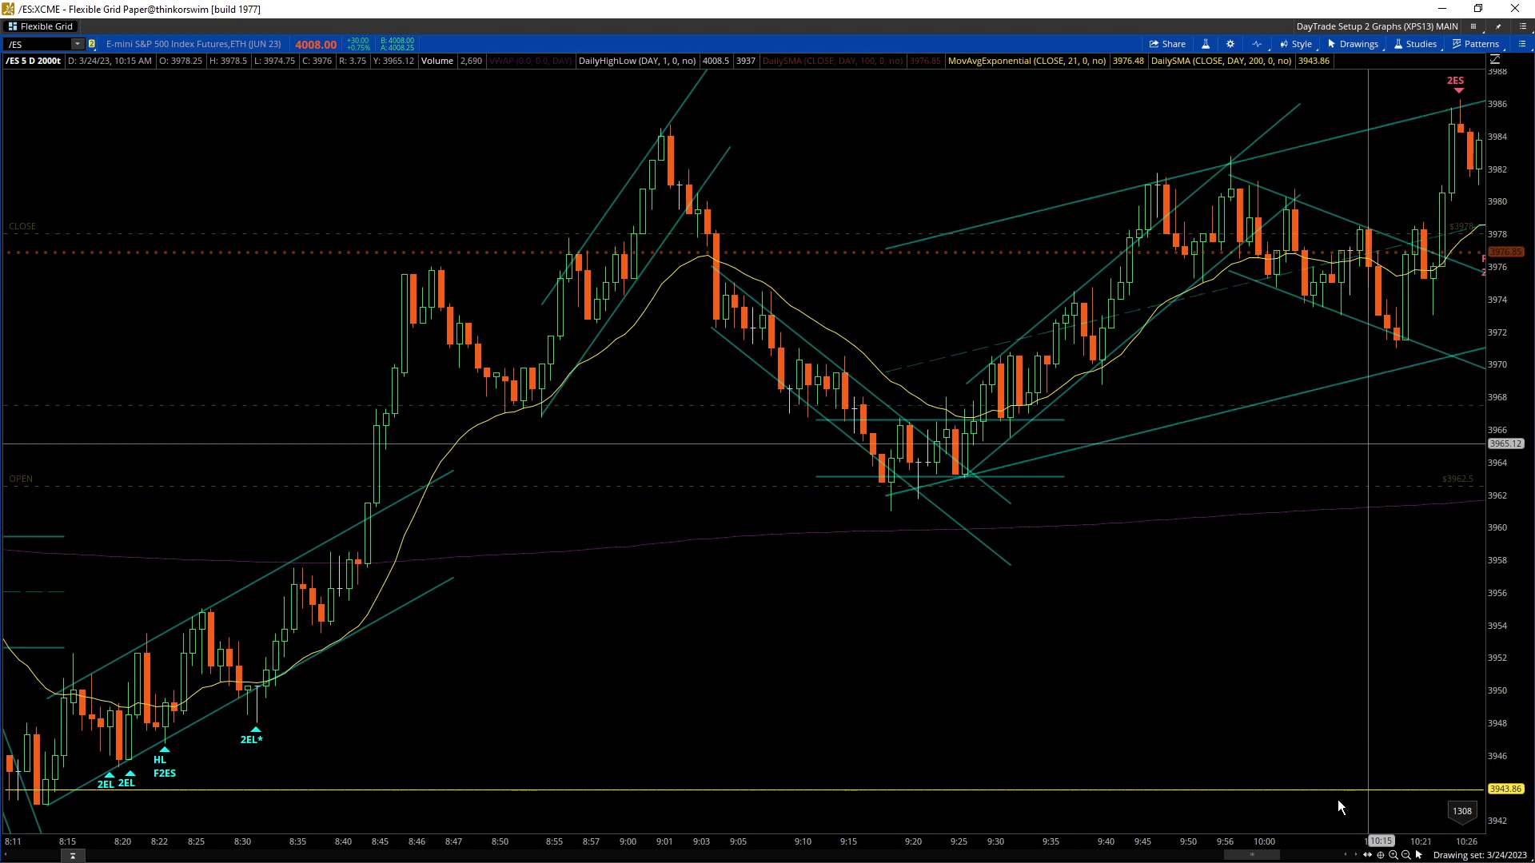
{"action": "left_click", "coordinate": [1356, 855]}
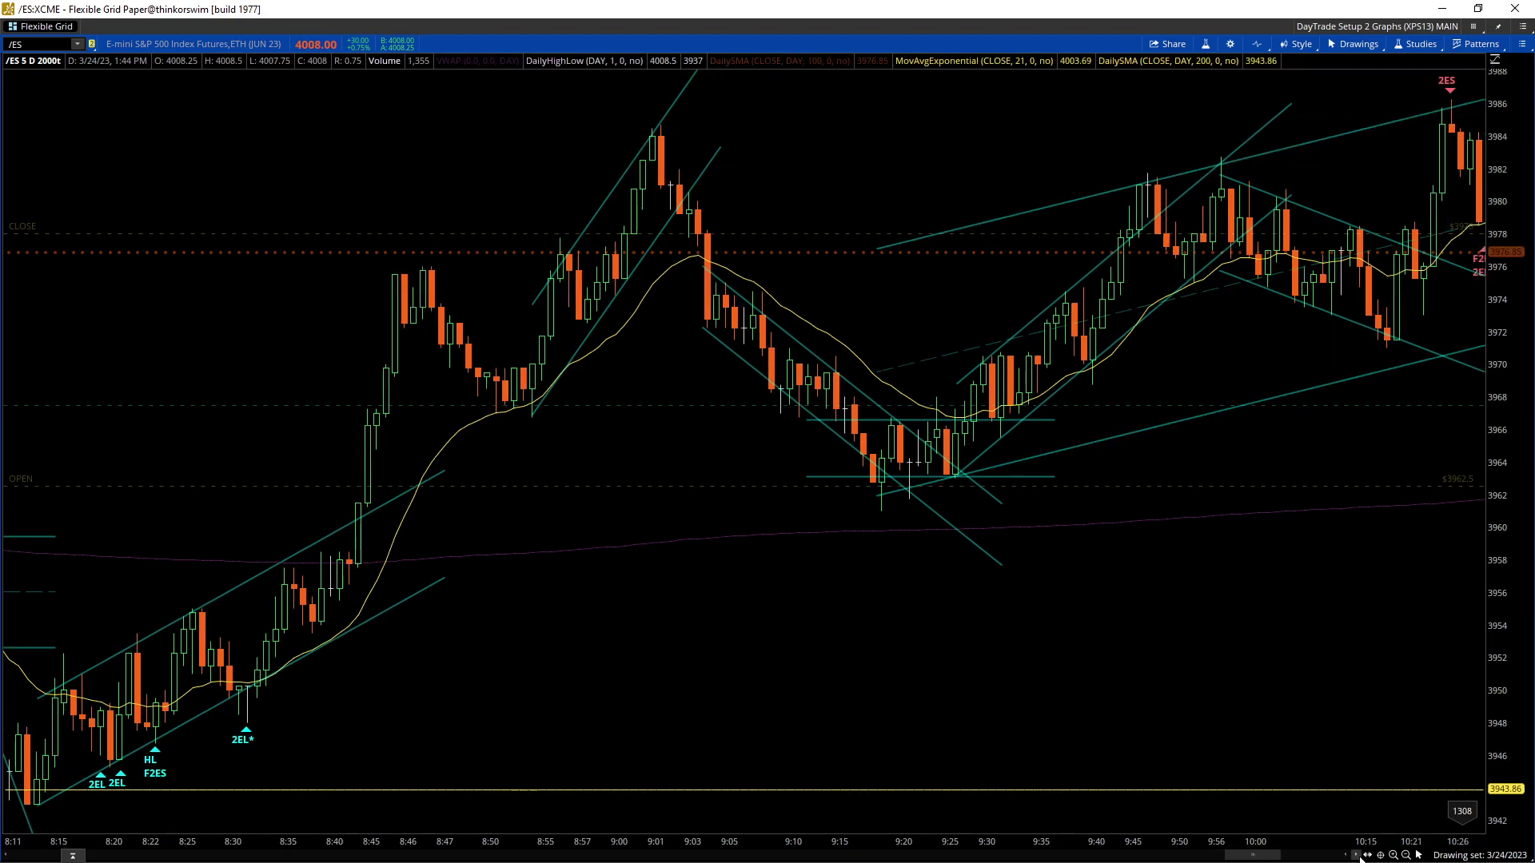
{"action": "left_click", "coordinate": [1359, 855]}
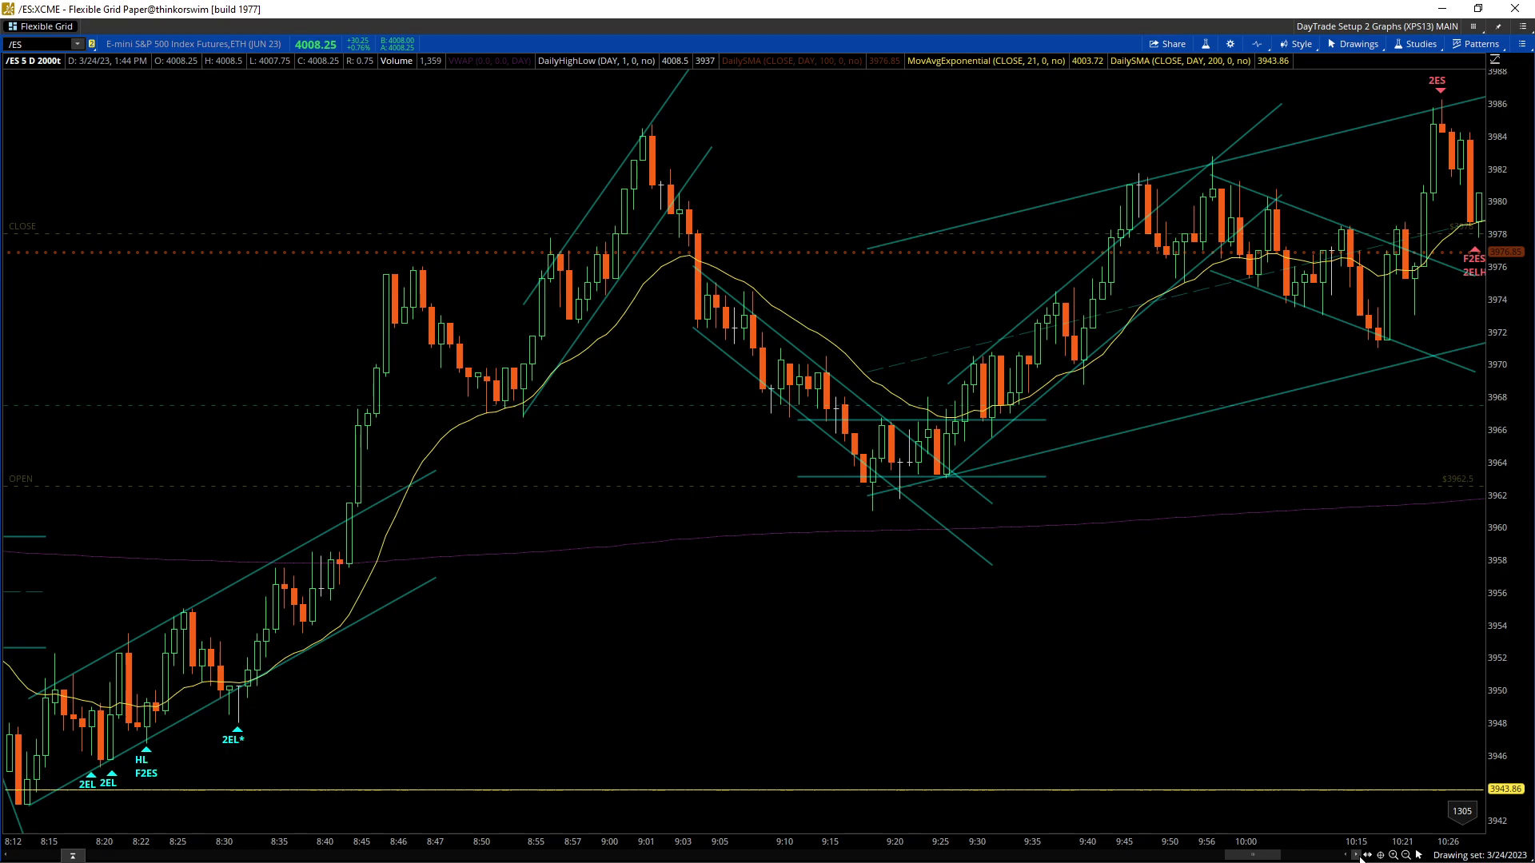
{"action": "left_click", "coordinate": [1359, 856]}
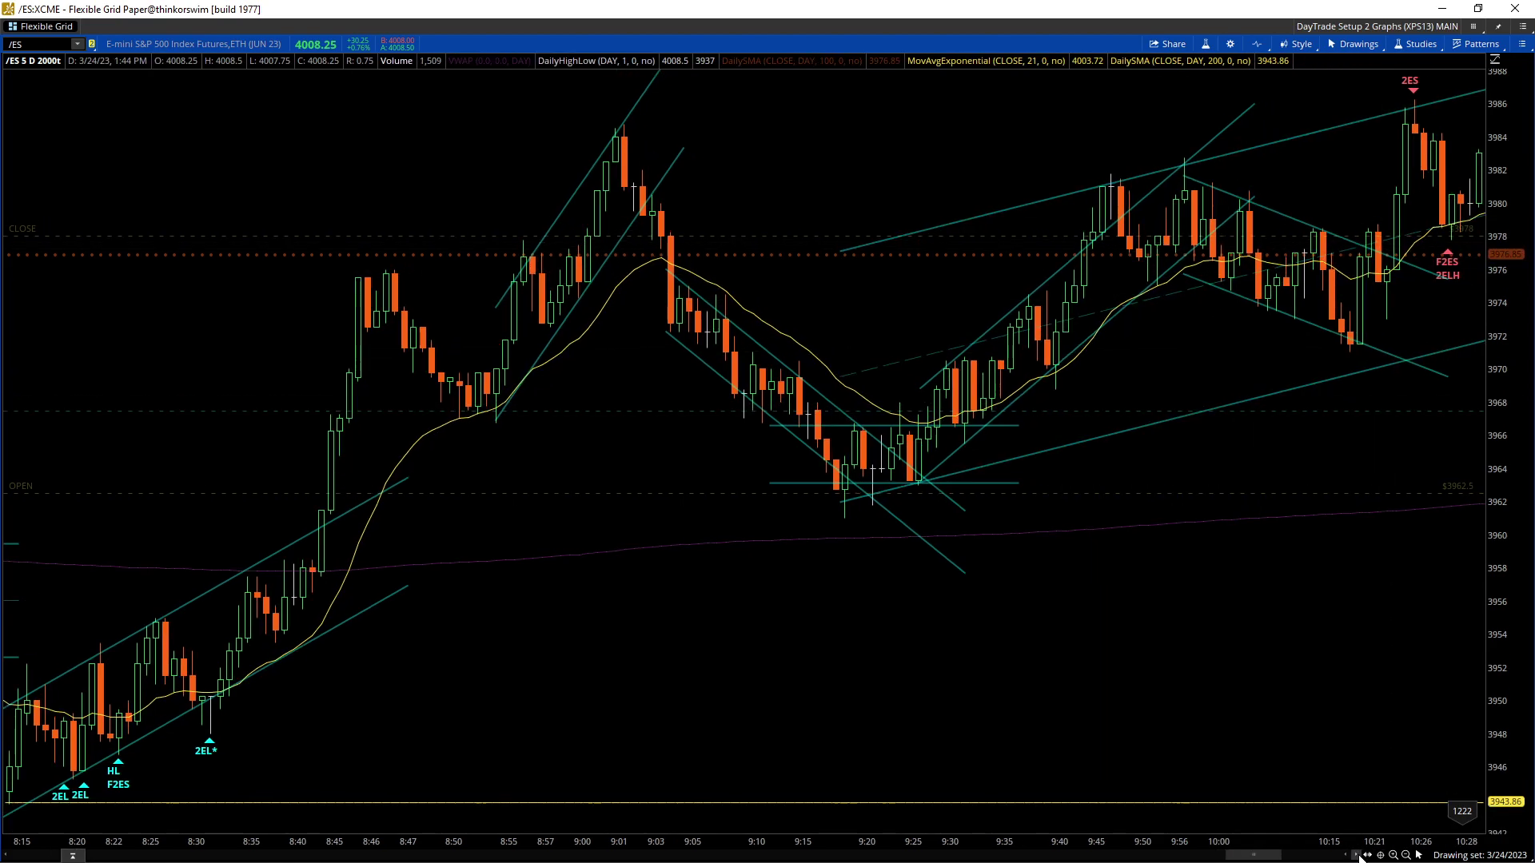
Step: Advance the chart from 10:28 to just past 10:36 and examine the climb back to the broad channel's upper line
{"action": "left_click", "coordinate": [1358, 856]}
{"action": "left_click", "coordinate": [1358, 857]}
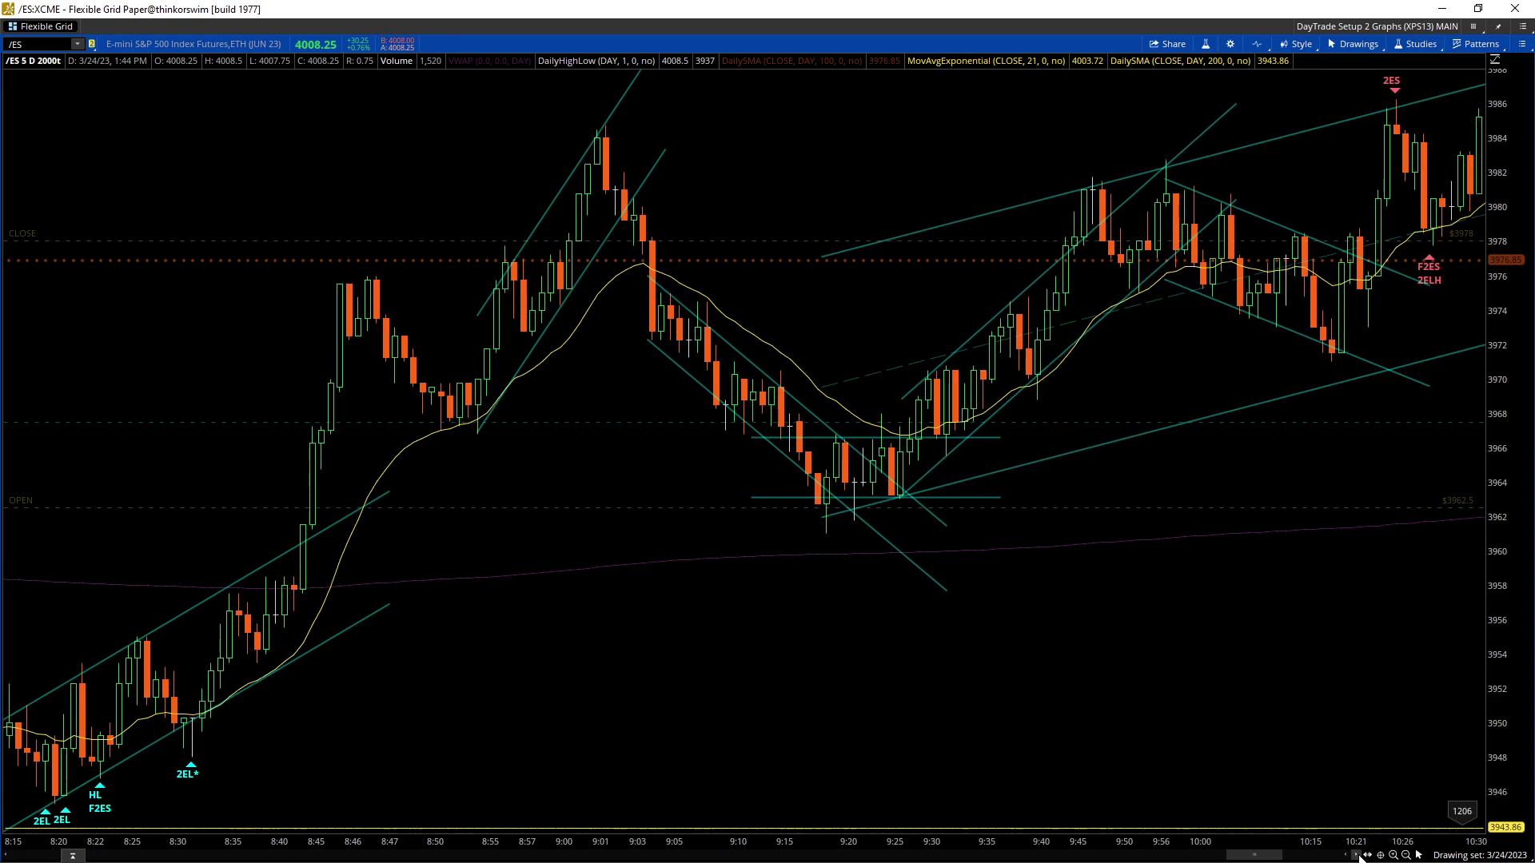
{"action": "left_click", "coordinate": [1358, 856]}
{"action": "left_click", "coordinate": [1358, 857]}
{"action": "left_click", "coordinate": [1358, 856]}
{"action": "left_click", "coordinate": [1358, 856]}
{"action": "left_click", "coordinate": [1359, 856]}
{"action": "left_click", "coordinate": [1359, 856]}
{"action": "left_click", "coordinate": [1359, 856]}
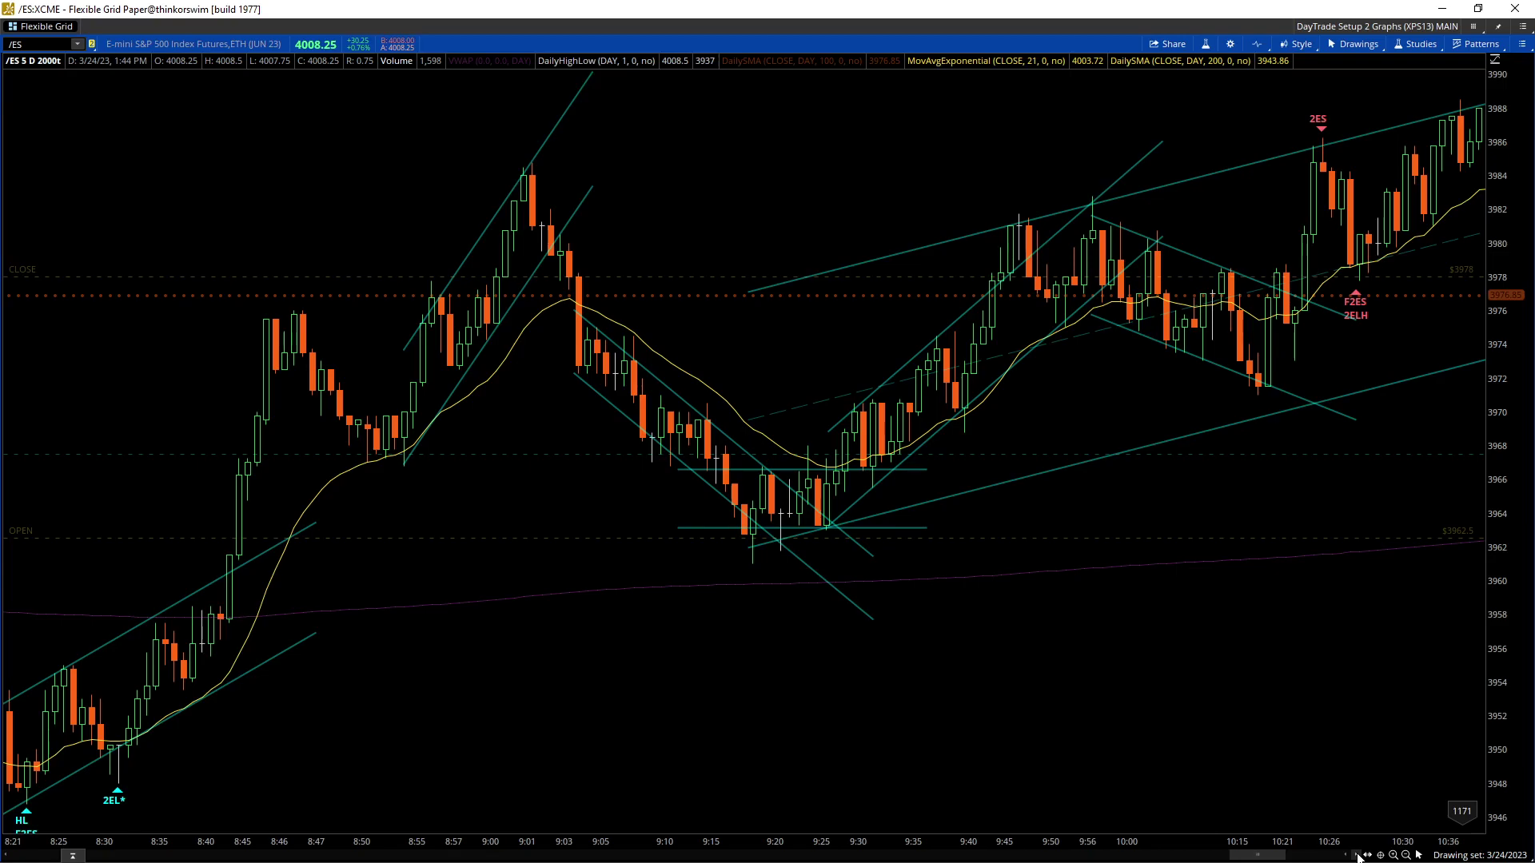
Step: Advance the chart to 10:45 and examine the pullback from the broad channel's upper line through the moving average
{"action": "left_click", "coordinate": [1358, 856]}
{"action": "left_click", "coordinate": [1358, 856]}
{"action": "left_click", "coordinate": [1359, 856]}
{"action": "left_click", "coordinate": [1359, 856]}
{"action": "left_click", "coordinate": [1358, 856]}
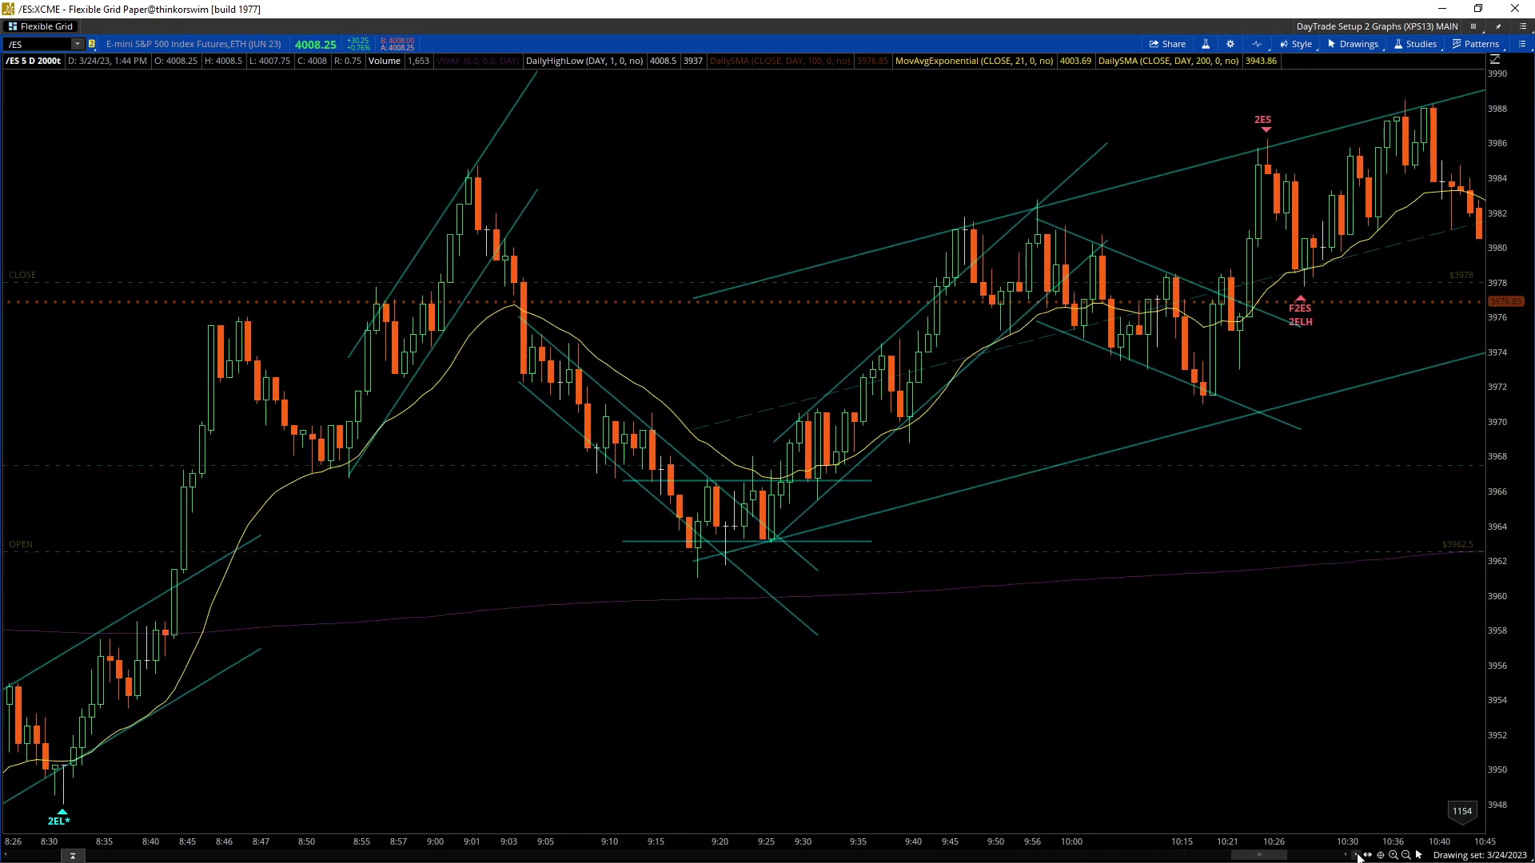
Step: Advance the chart from 10:45 to 11:00 and examine the pullback to the broad channel's lower line and the rebound
{"action": "left_click", "coordinate": [1358, 856]}
{"action": "left_click", "coordinate": [1358, 857]}
{"action": "left_click", "coordinate": [1358, 857]}
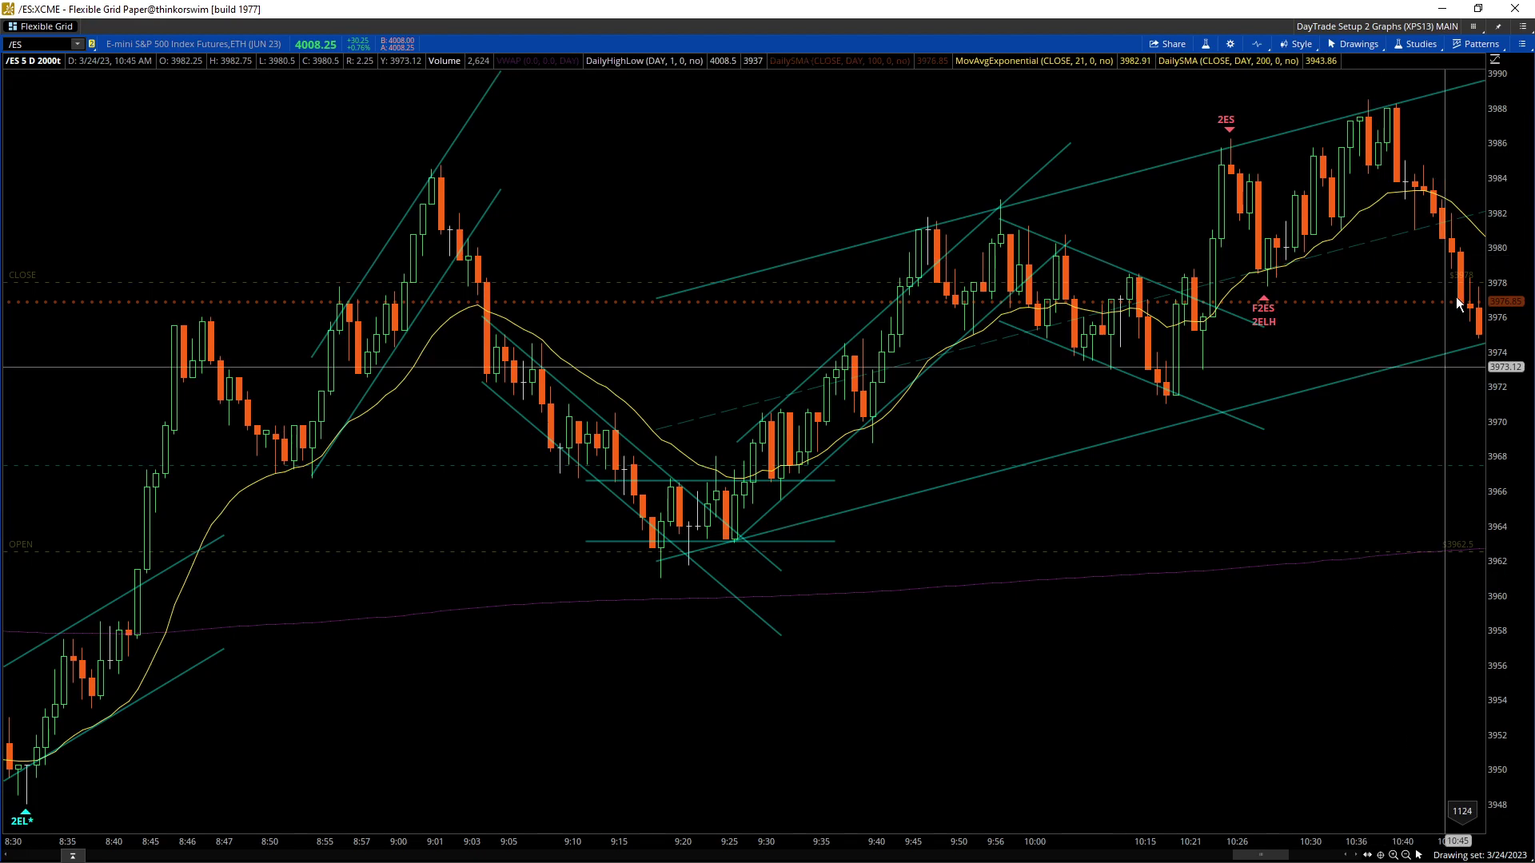
{"action": "left_click", "coordinate": [1353, 857]}
{"action": "left_click", "coordinate": [1353, 856]}
{"action": "left_click", "coordinate": [1354, 856]}
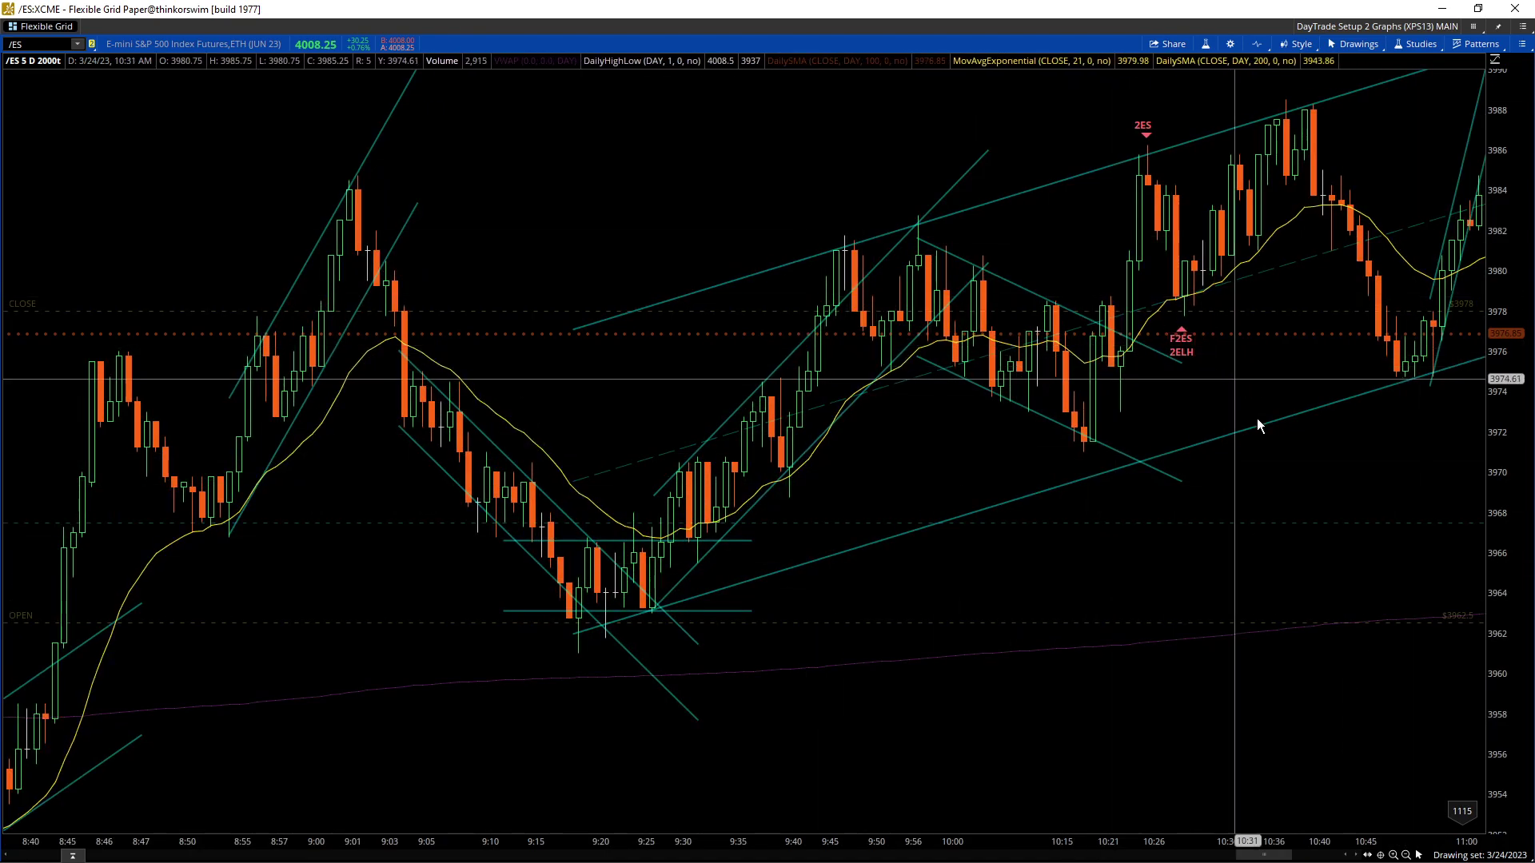
Step: Advance the chart to 11:18, highlight the broad rising channel and examine the F2ES signals near the moving average
{"action": "scroll", "coordinate": [1267, 434], "scroll_direction": "down", "scroll_amount": 3}
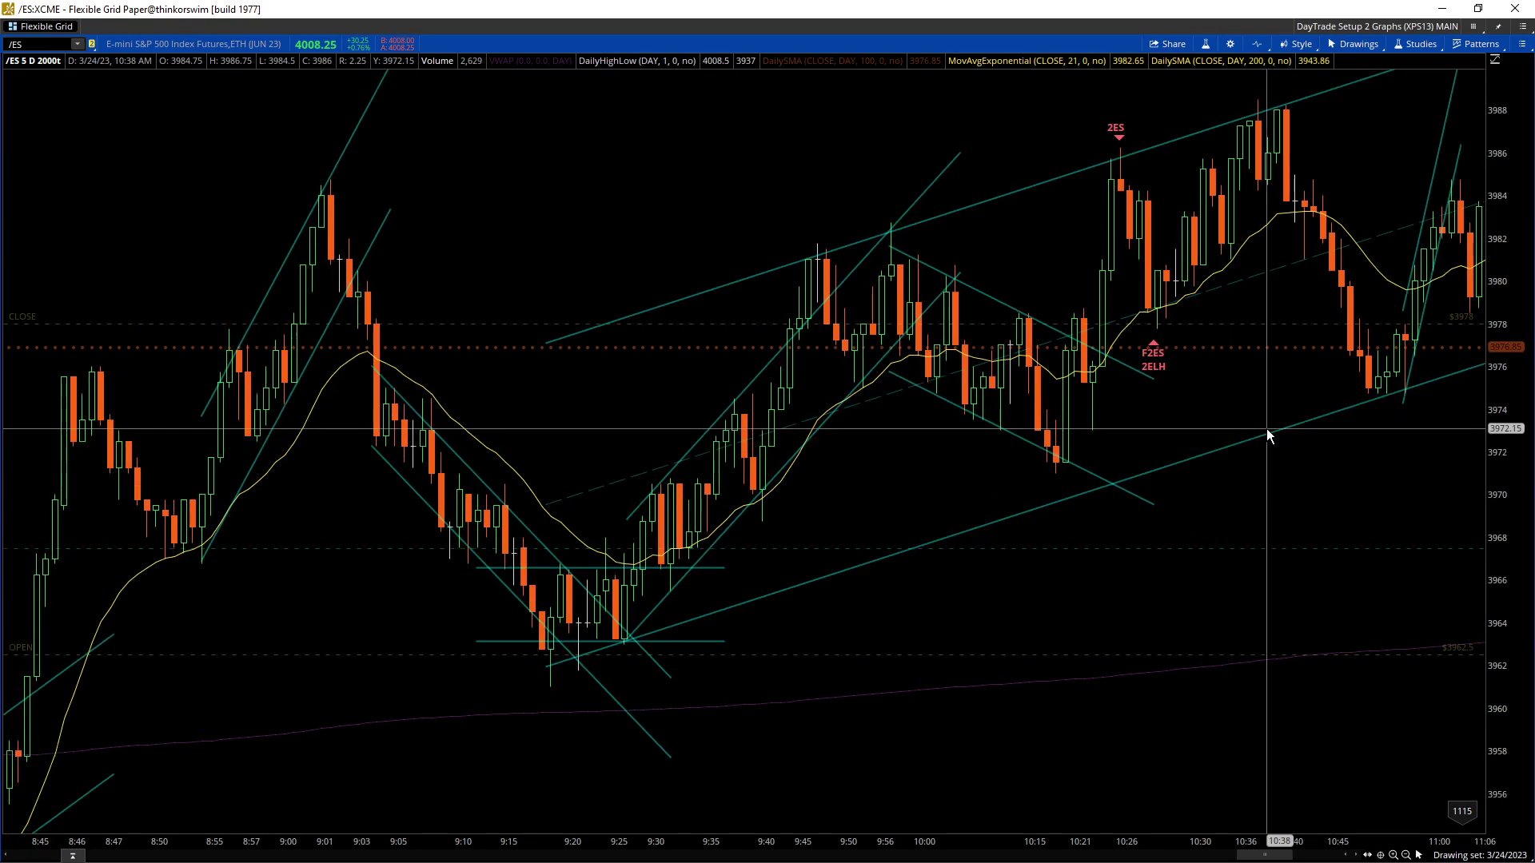
{"action": "scroll", "coordinate": [1267, 434], "scroll_direction": "down", "scroll_amount": 2}
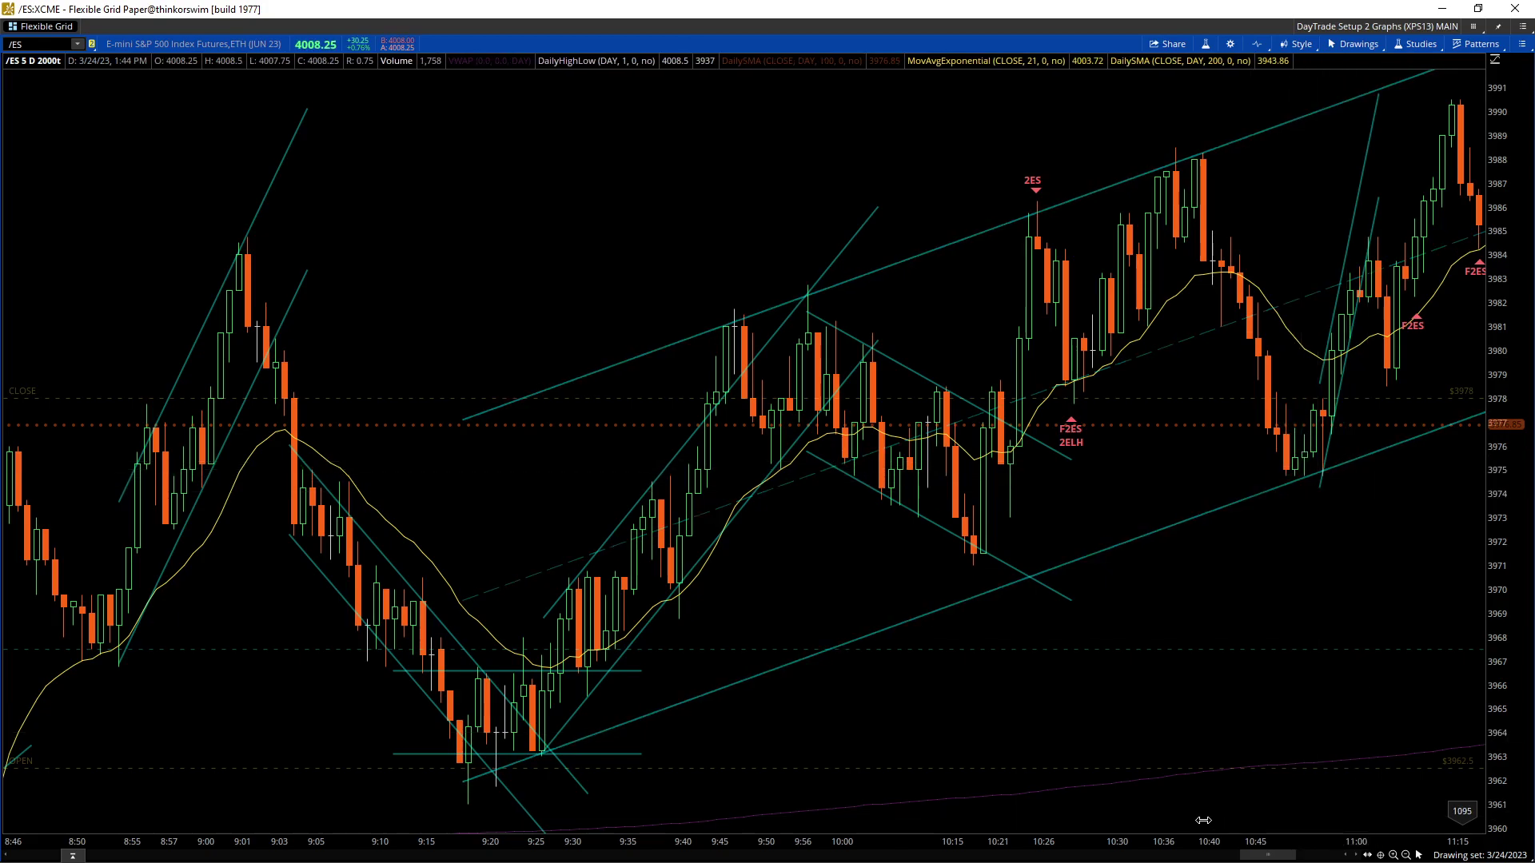
{"action": "left_click_drag", "start_coordinate": [1203, 820], "coordinate": [1191, 820]}
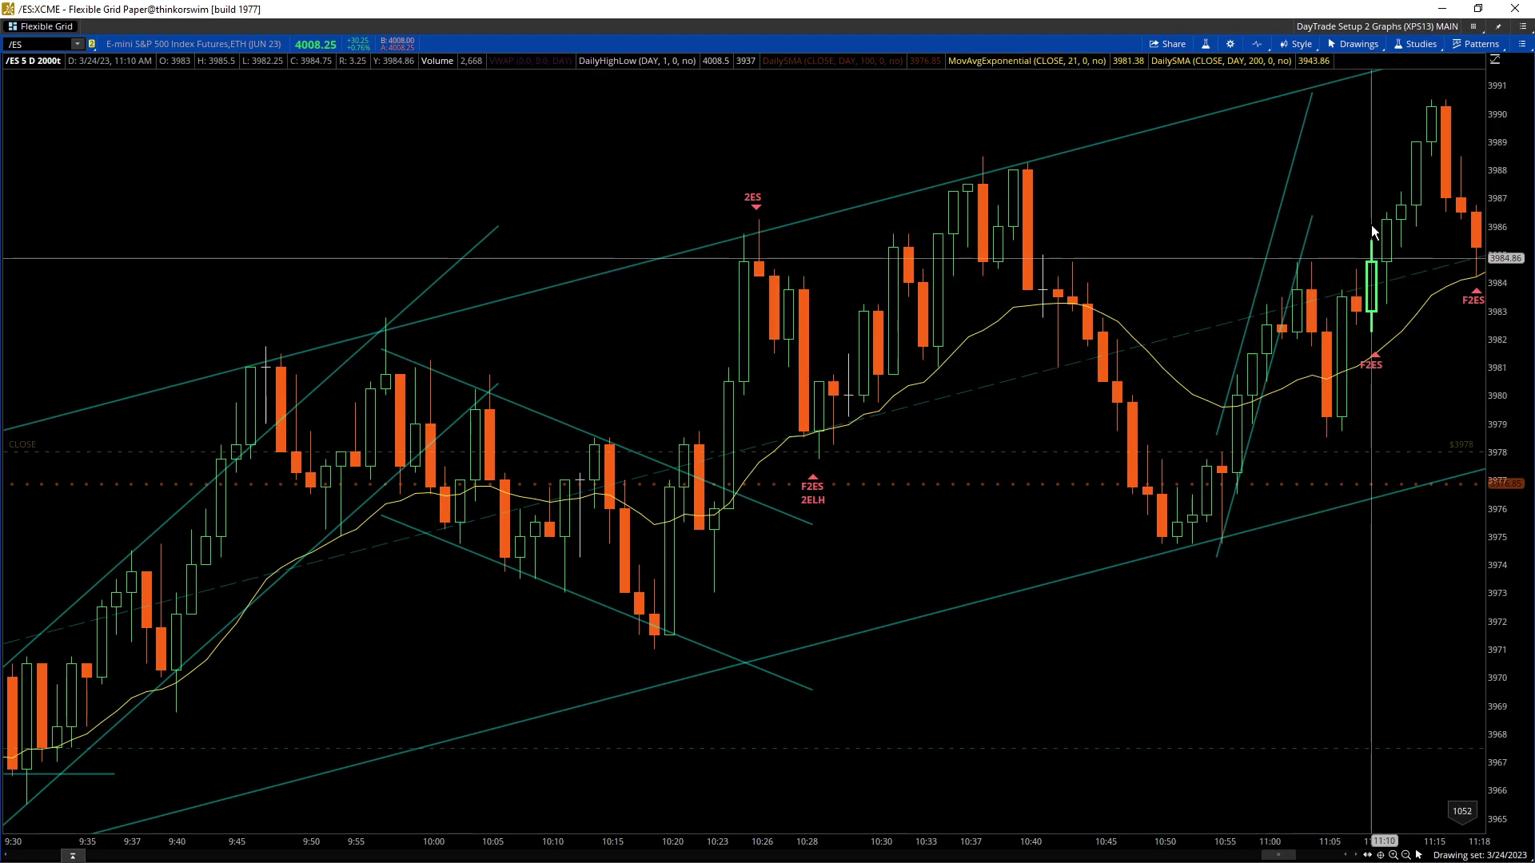
{"action": "left_click", "coordinate": [1391, 285]}
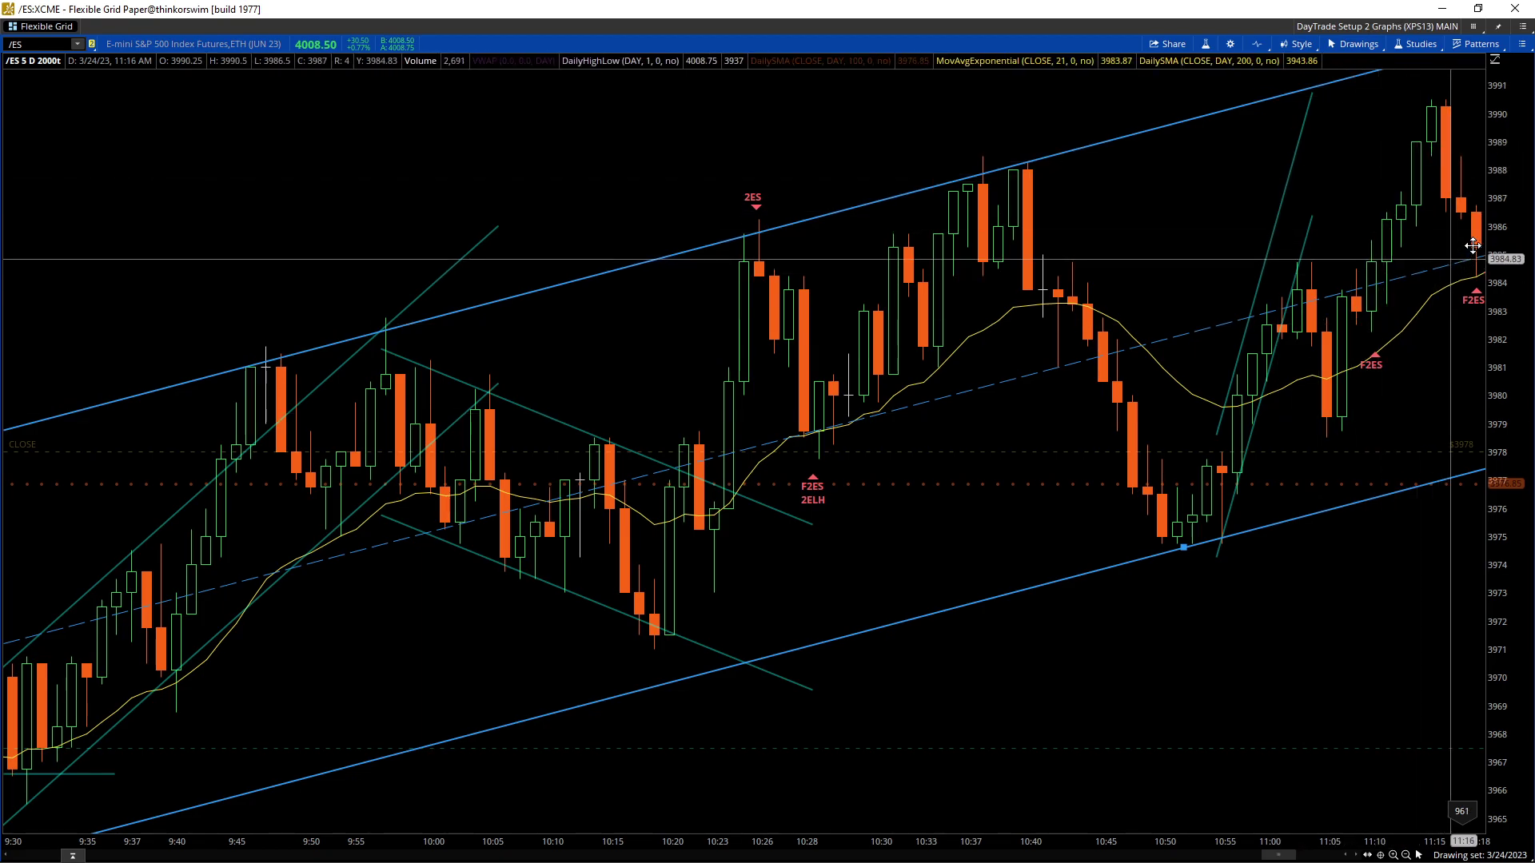
Step: Advance the chart bar by bar to 11:24 and examine the F2ES and 2EL signals at the channel's midline
{"action": "left_click", "coordinate": [1357, 856]}
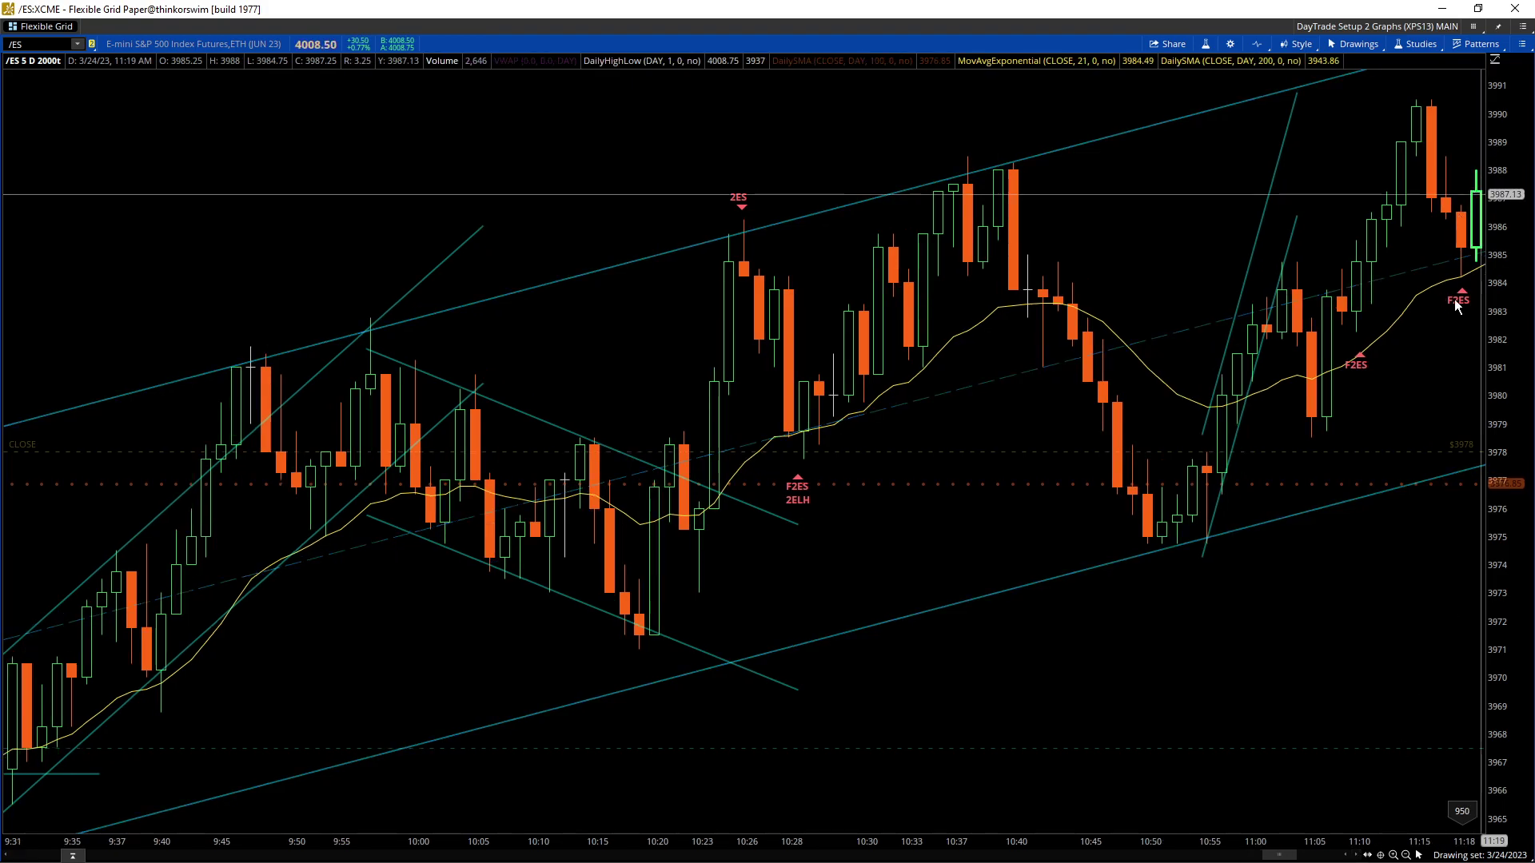
{"action": "left_click", "coordinate": [1356, 857]}
{"action": "left_click", "coordinate": [1356, 857]}
{"action": "left_click", "coordinate": [1357, 856]}
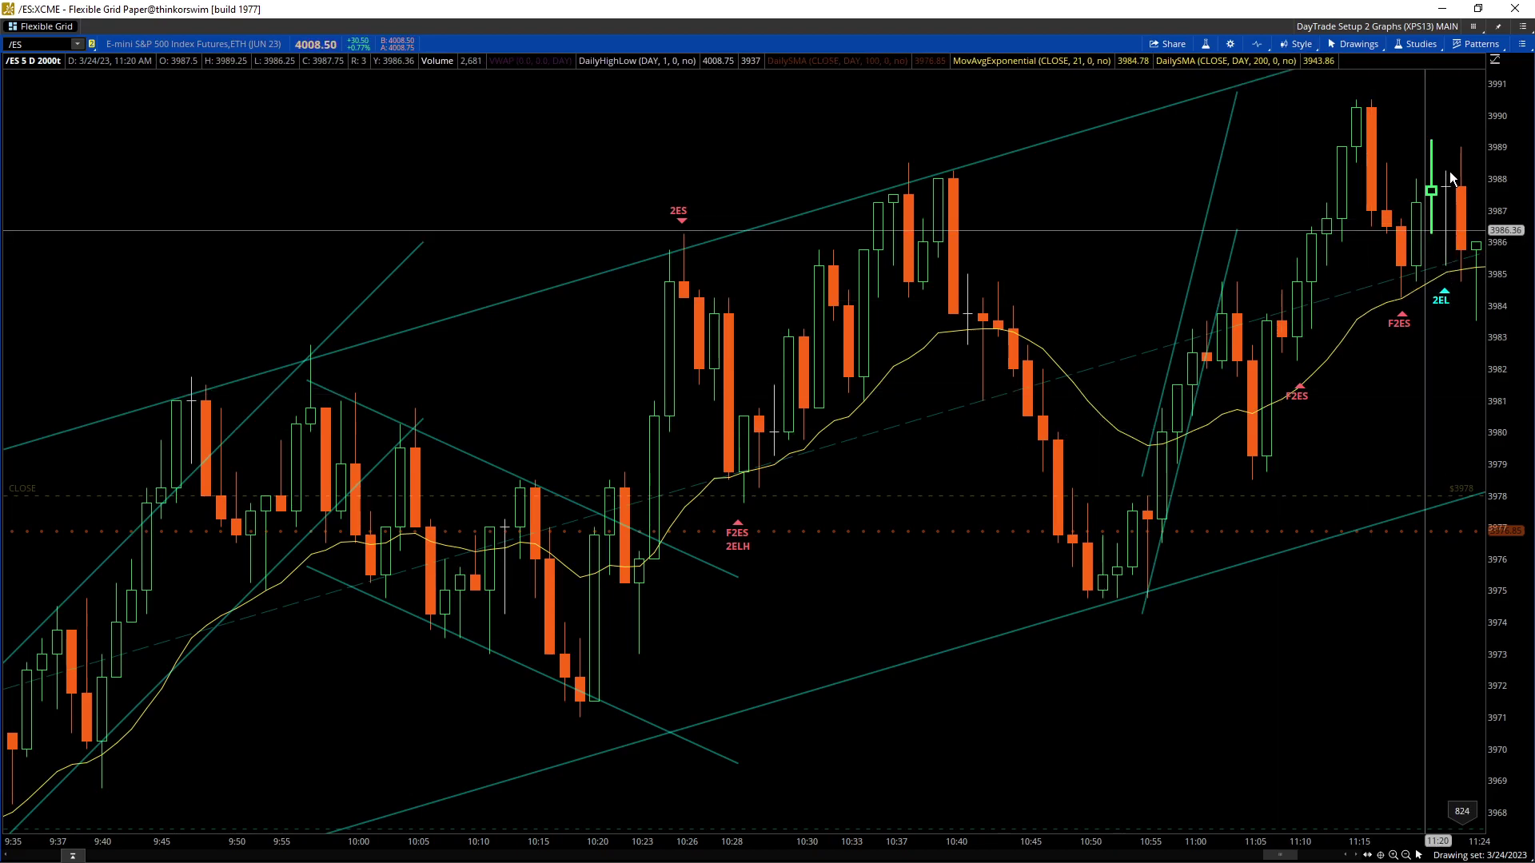
{"action": "left_click", "coordinate": [1202, 93]}
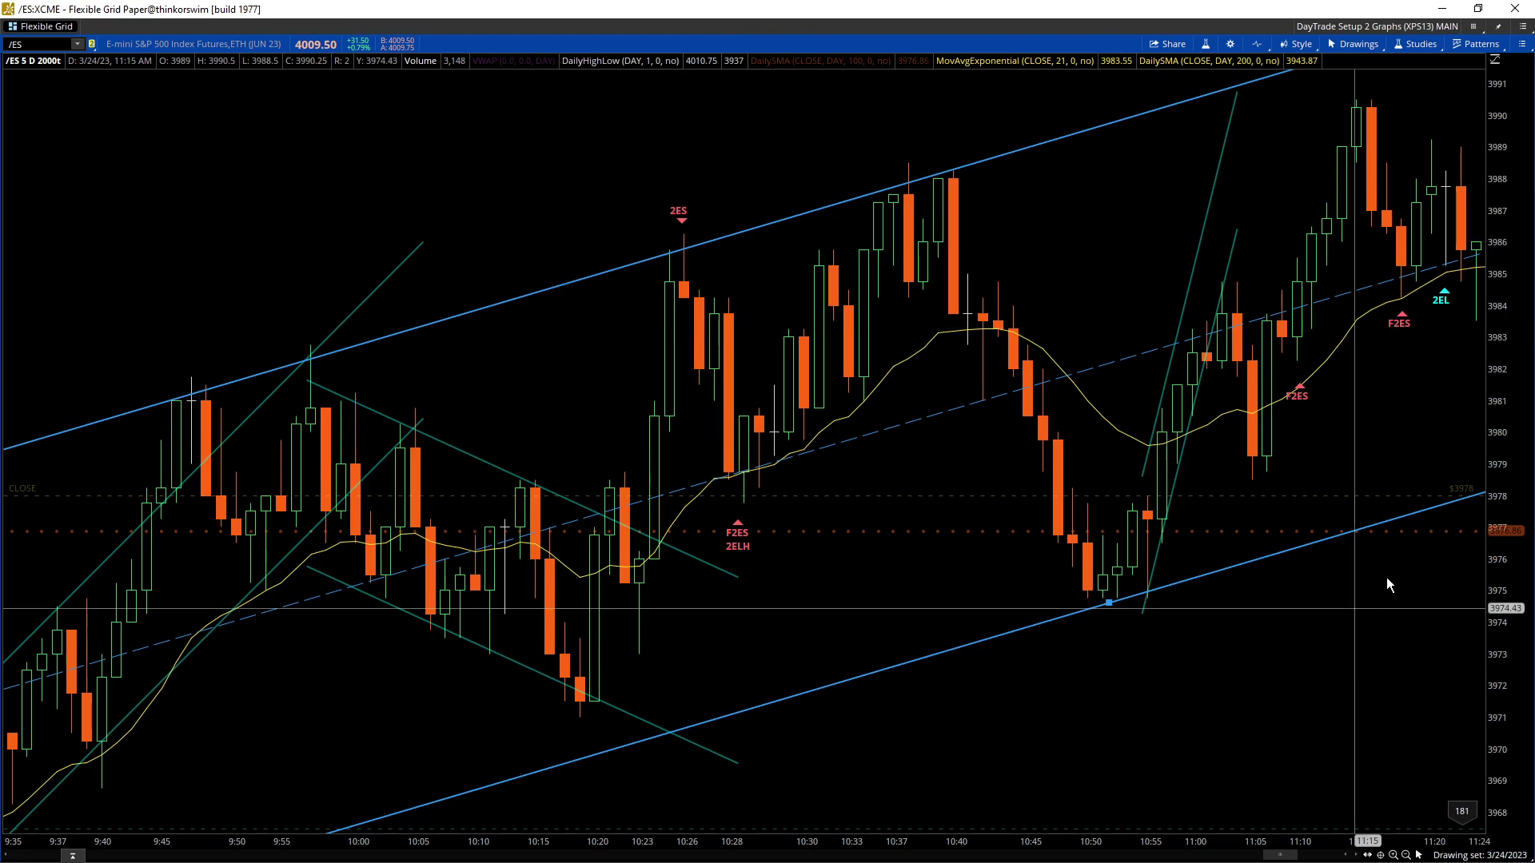
Step: Advance the chart from 11:24 to 11:45 and examine the rise to the channel's upper line and the trading range there
{"action": "scroll", "coordinate": [1388, 737], "scroll_direction": "down", "scroll_amount": 3}
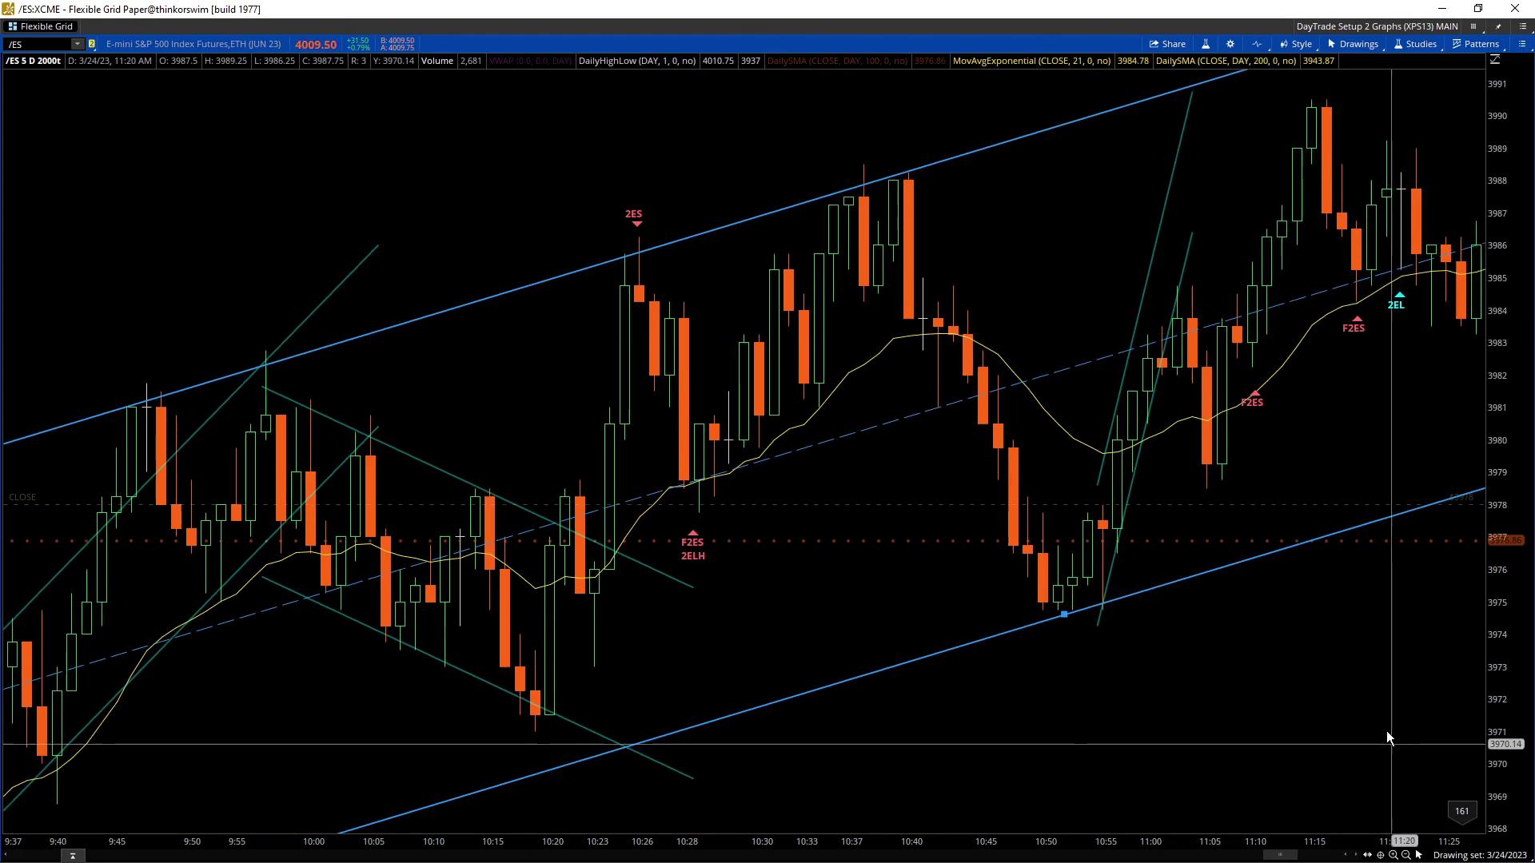
{"action": "scroll", "coordinate": [1381, 724], "scroll_direction": "down", "scroll_amount": 3}
{"action": "scroll", "coordinate": [1359, 695], "scroll_direction": "down", "scroll_amount": 3}
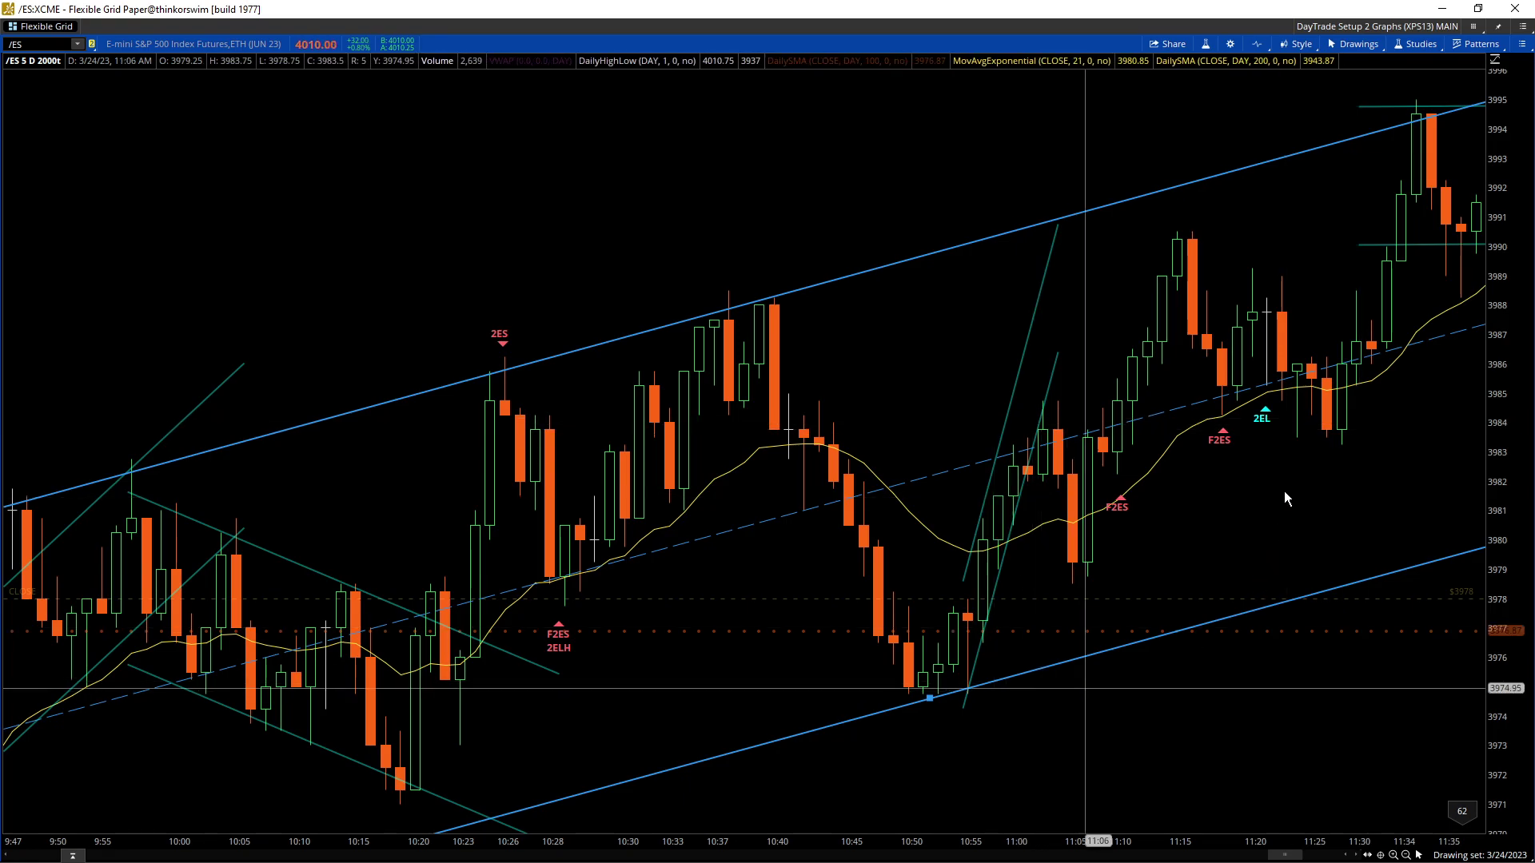
{"action": "scroll", "coordinate": [1292, 467], "scroll_direction": "down", "scroll_amount": 5}
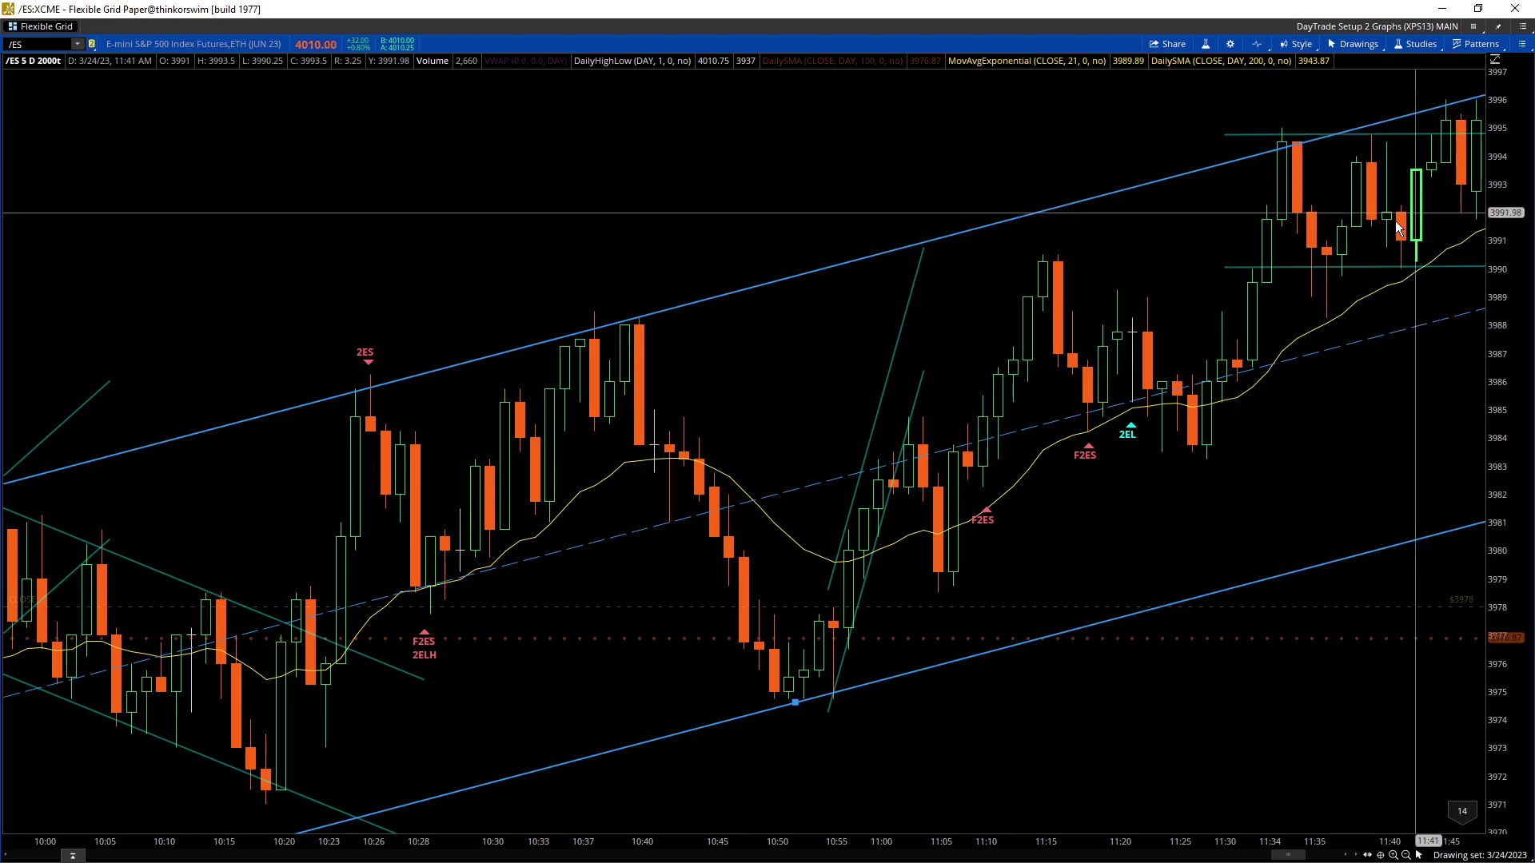
Step: Advance the chart to 12:23 and examine the small falling channel, the range below it and the breakout higher
{"action": "scroll", "coordinate": [1391, 222], "scroll_direction": "down", "scroll_amount": 2}
{"action": "scroll", "coordinate": [1356, 194], "scroll_direction": "down", "scroll_amount": 2}
{"action": "scroll", "coordinate": [1356, 195], "scroll_direction": "down", "scroll_amount": 2}
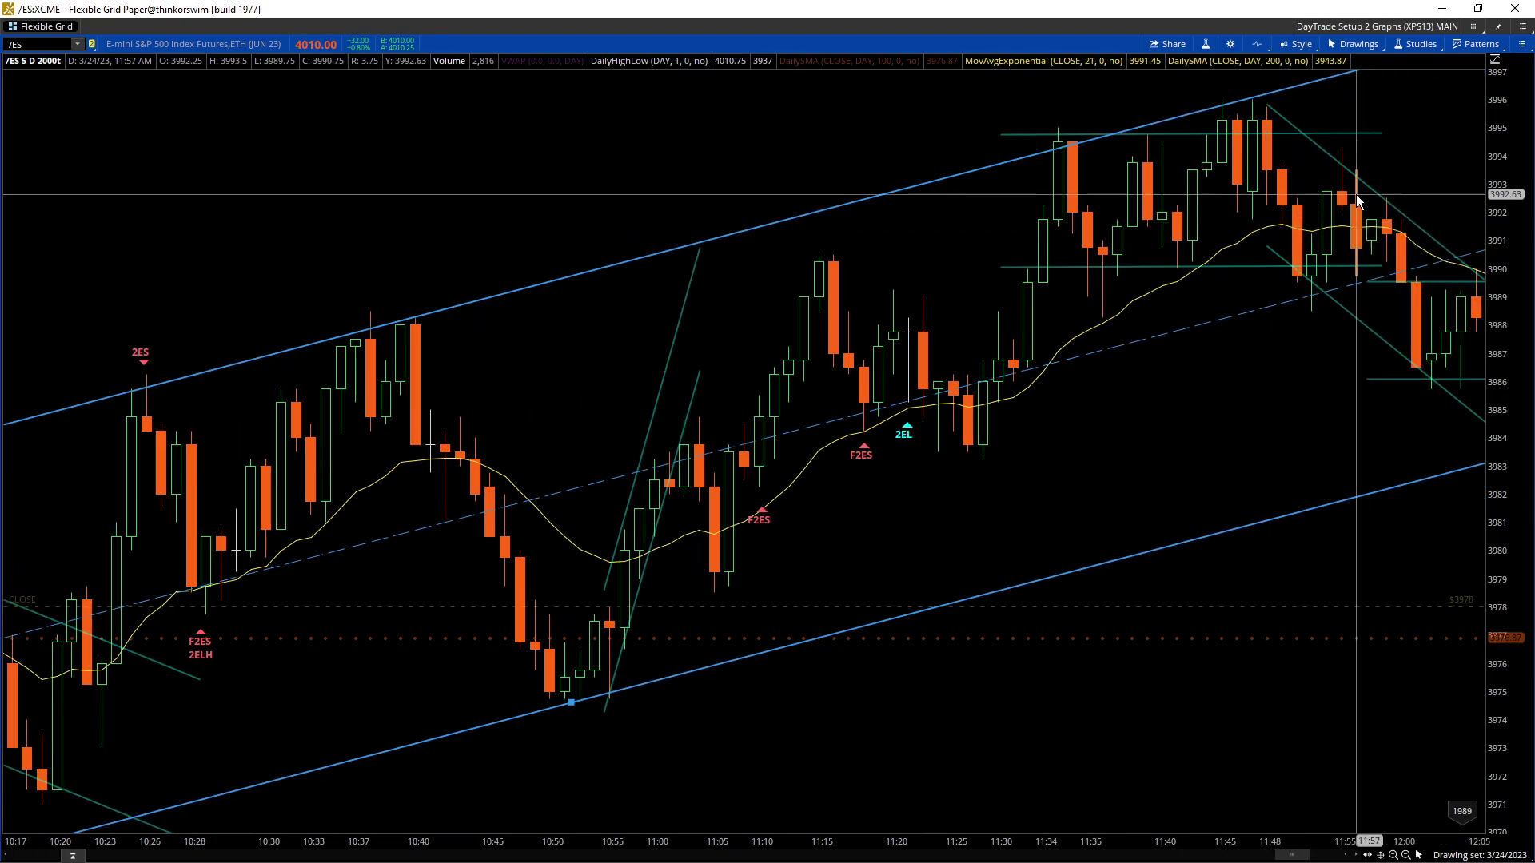
{"action": "scroll", "coordinate": [1356, 195], "scroll_direction": "down", "scroll_amount": 3}
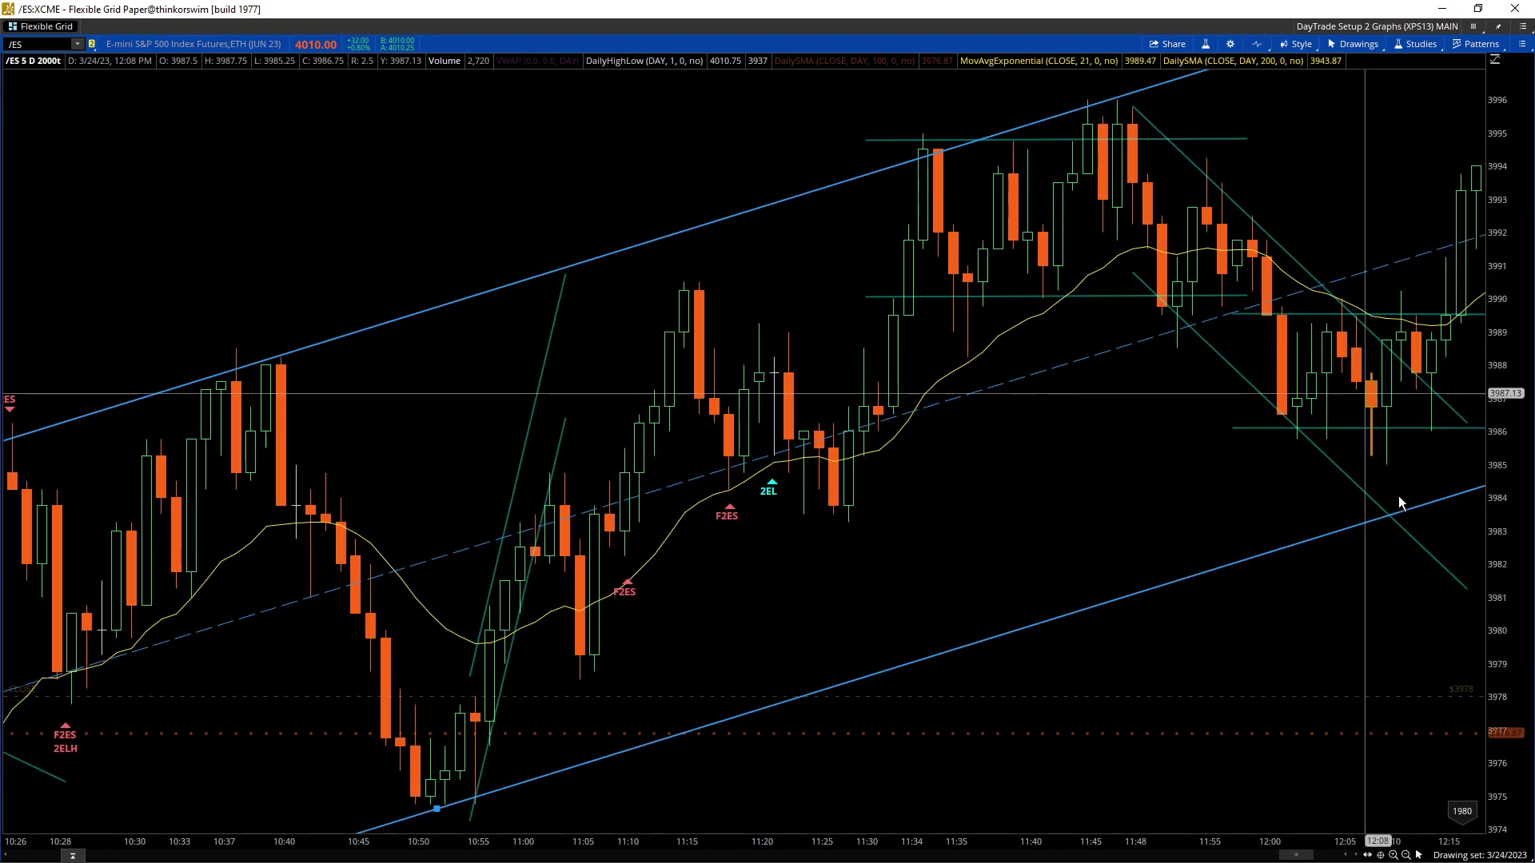
{"action": "scroll", "coordinate": [1399, 497], "scroll_direction": "down", "scroll_amount": 3}
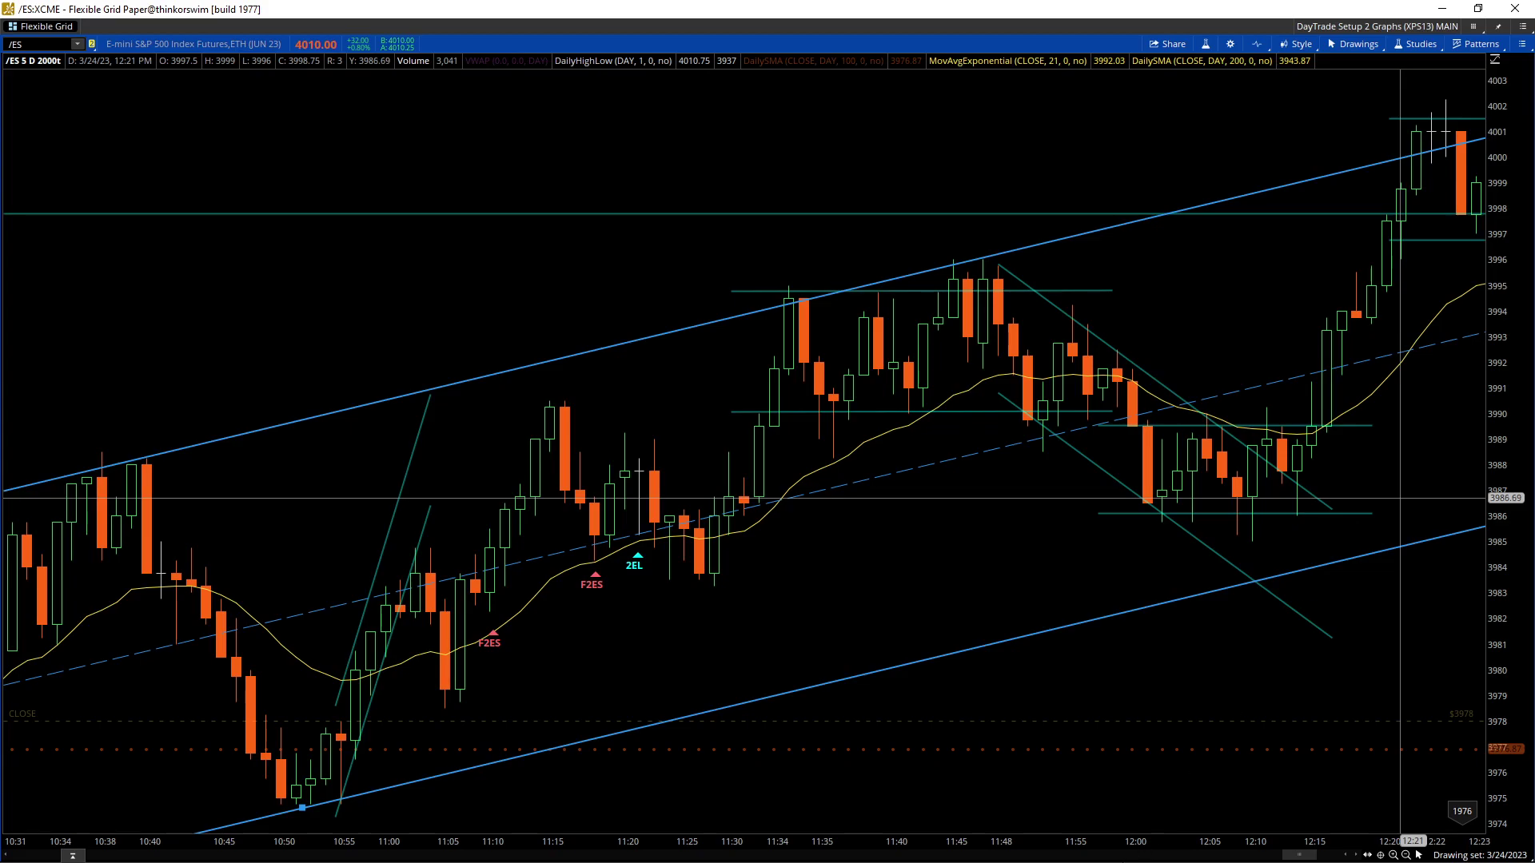
Step: Advance the chart to 12:48 and examine the trading range around the broad channel's upper line and its 2EL signal
{"action": "left_click_drag", "start_coordinate": [1136, 837], "coordinate": [1172, 836]}
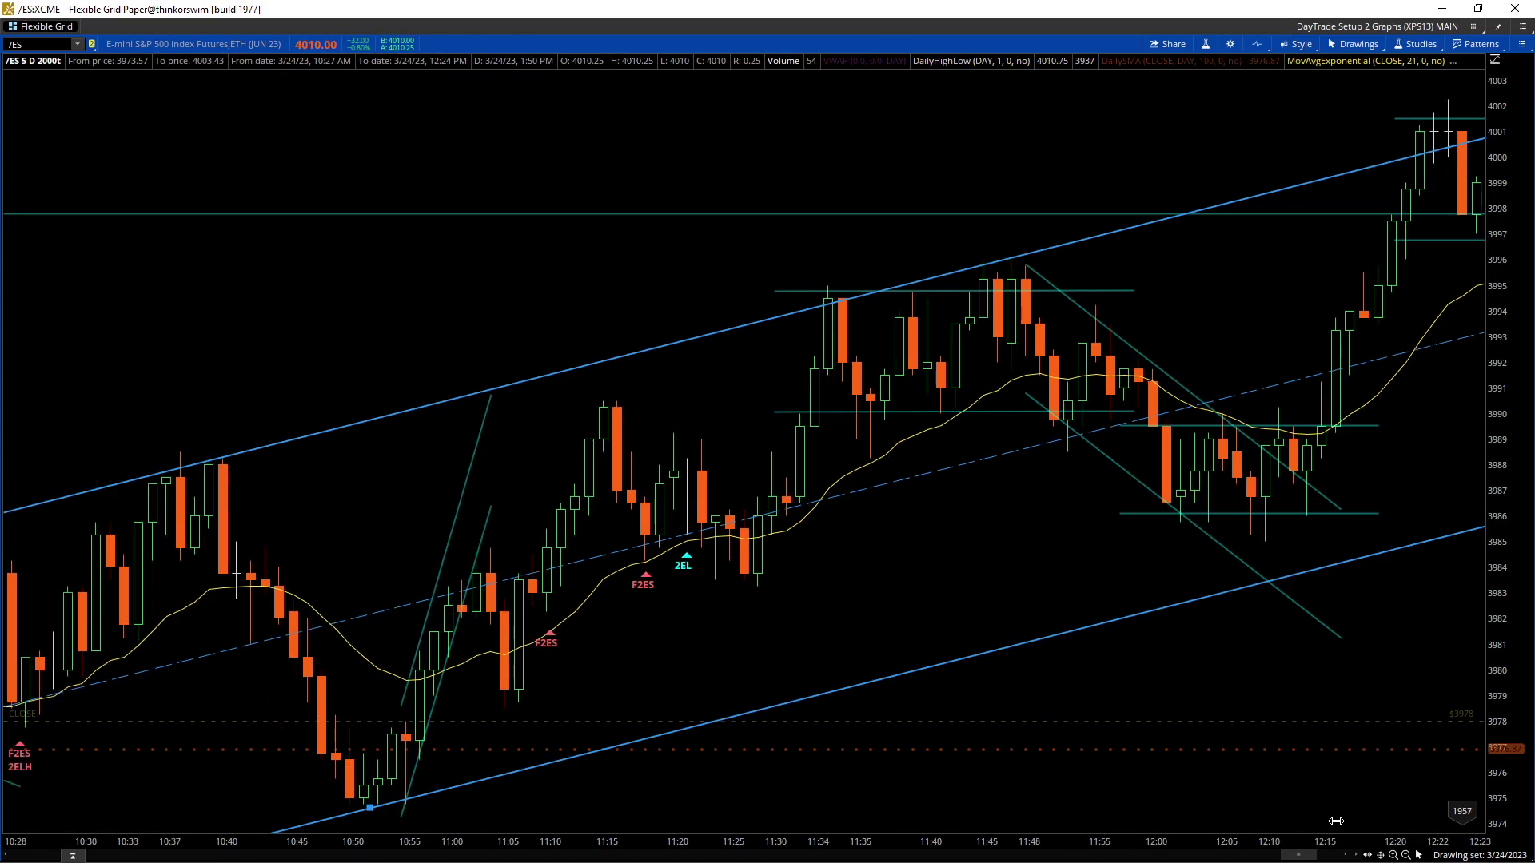
{"action": "scroll", "coordinate": [1335, 821], "scroll_direction": "down", "scroll_amount": 3}
{"action": "left_click_drag", "start_coordinate": [1321, 288], "coordinate": [1263, 163]}
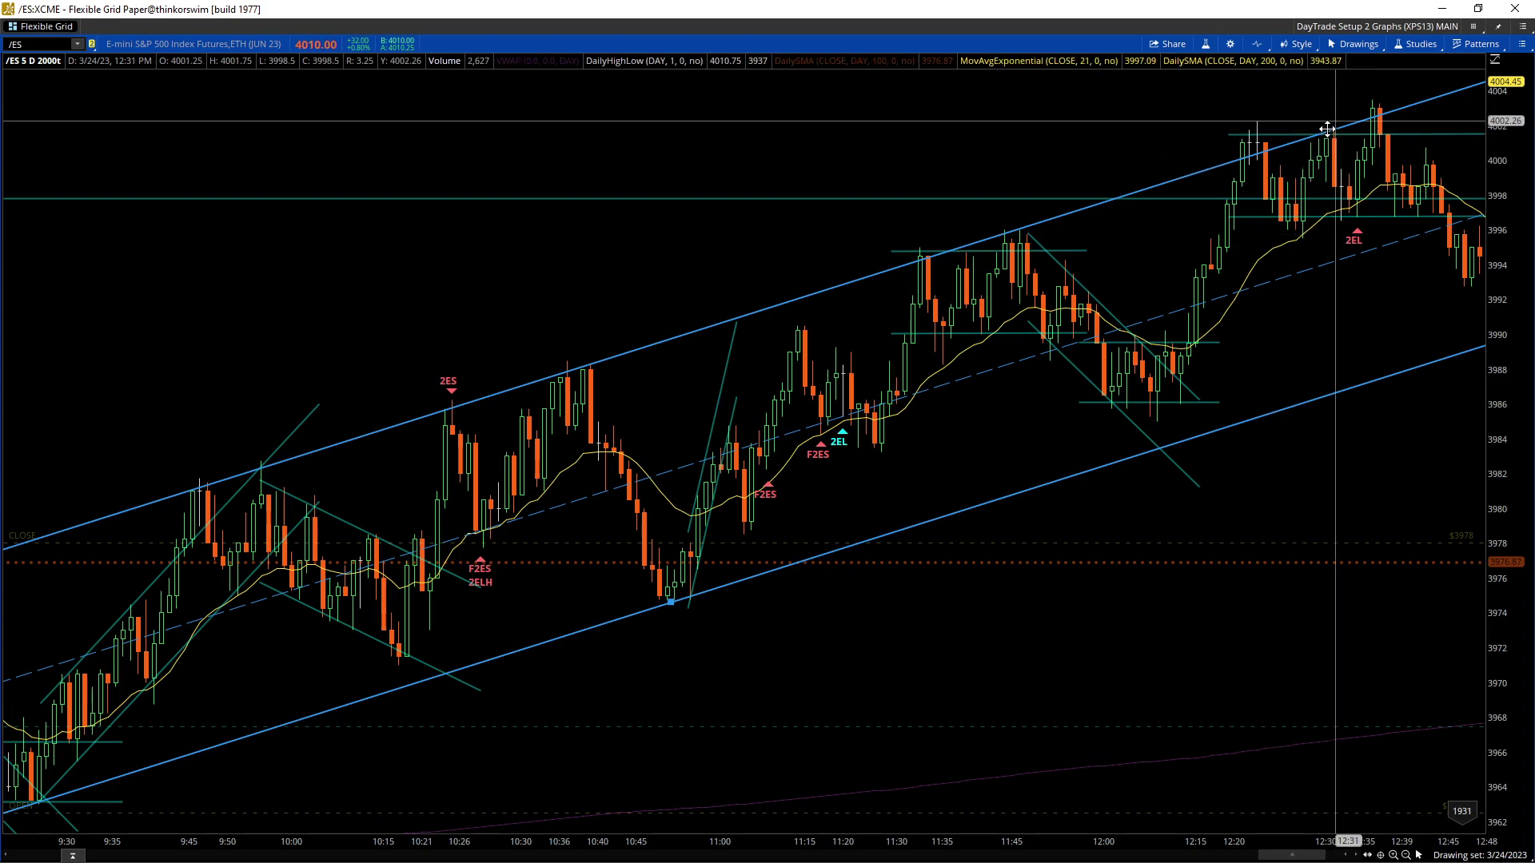
{"action": "left_click", "coordinate": [1315, 835]}
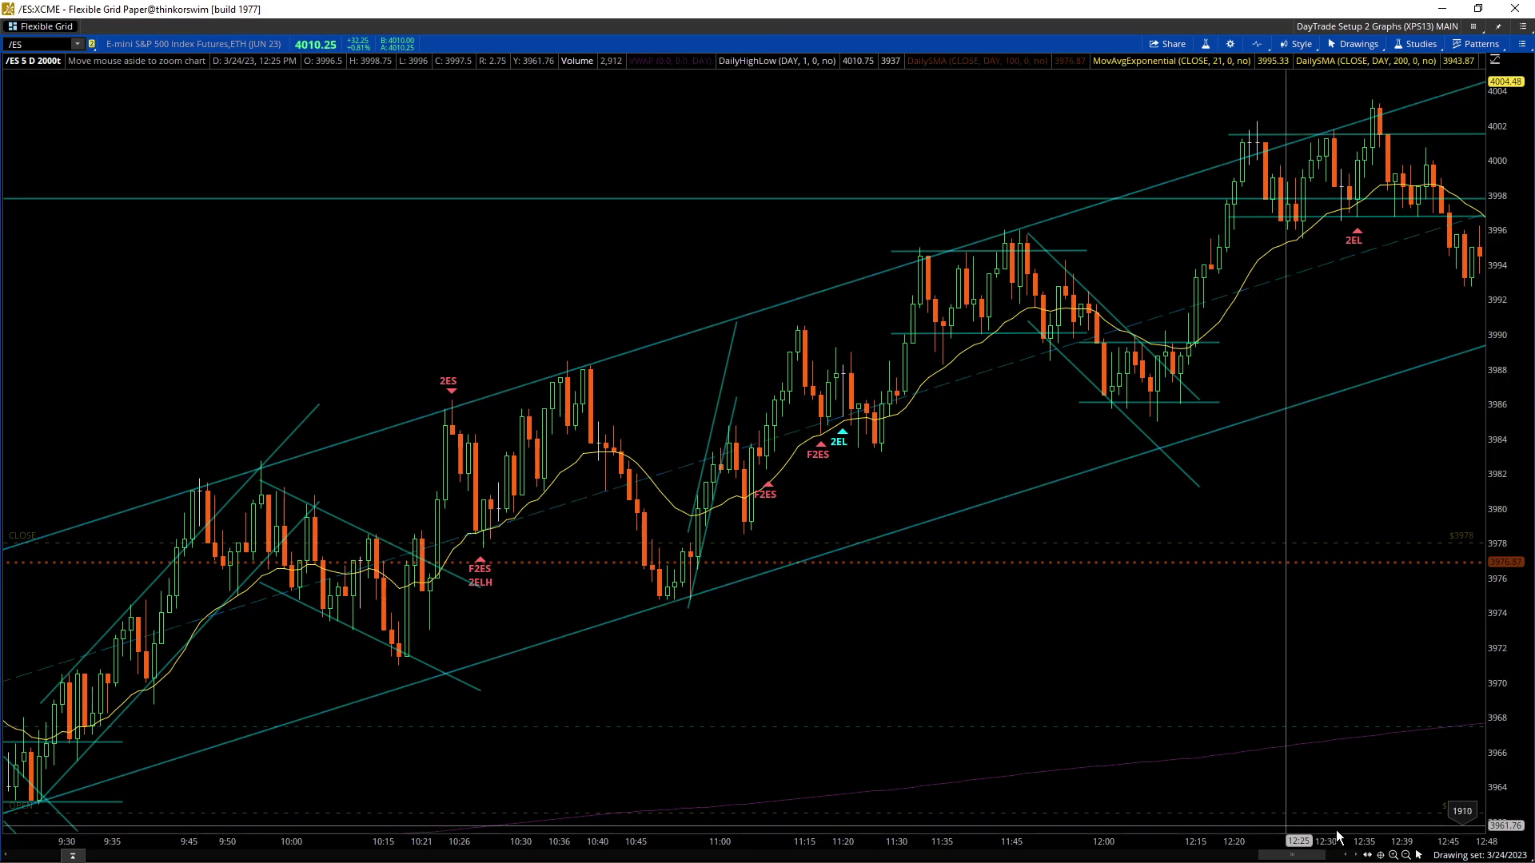
{"action": "left_click_drag", "start_coordinate": [1335, 835], "coordinate": [1318, 115]}
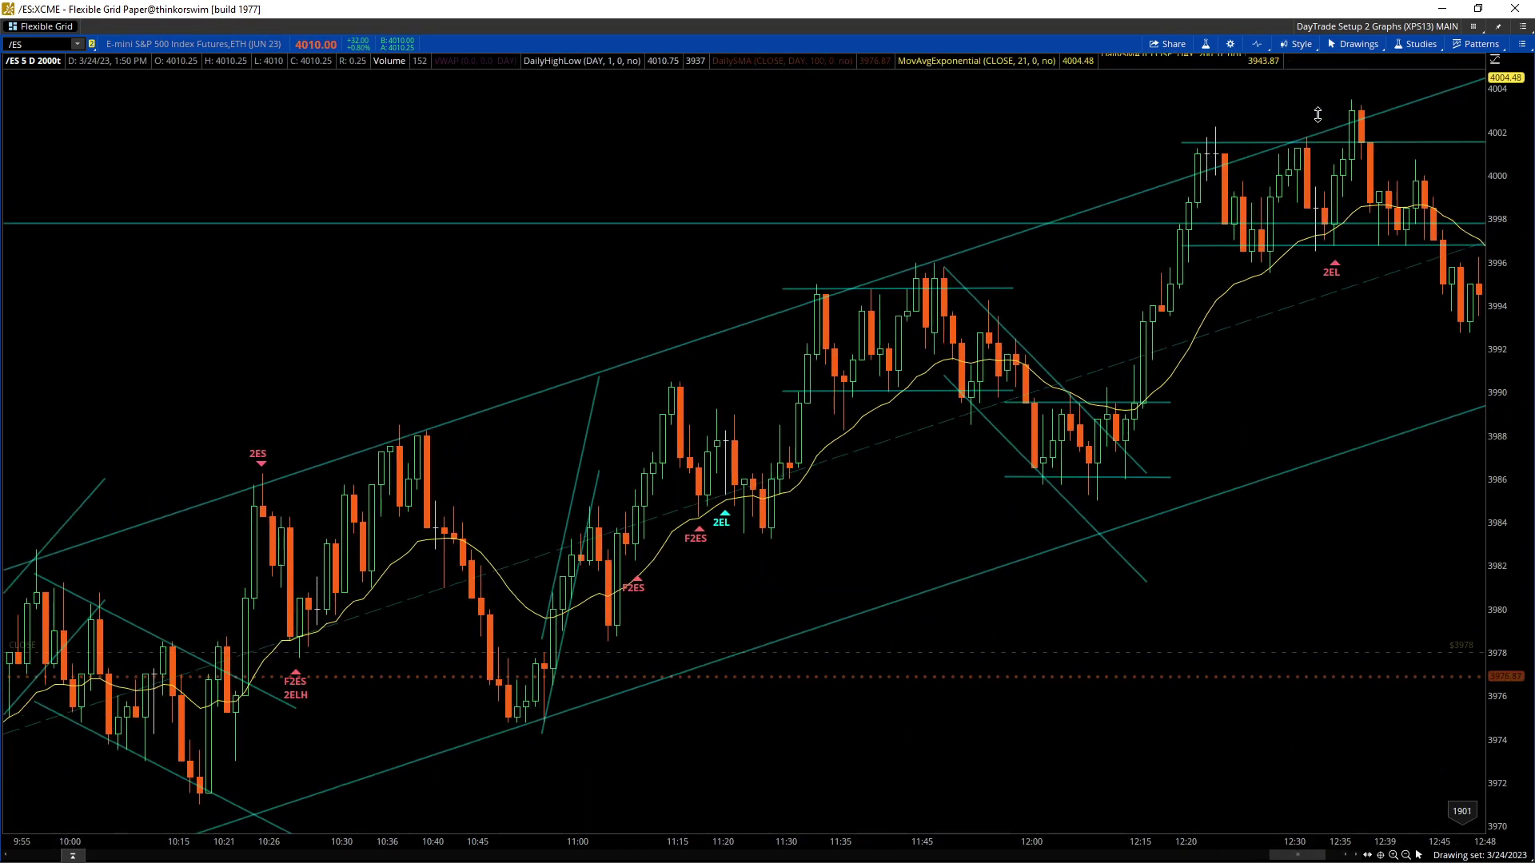
Step: Change the text of the 2EL note at 12:36 to F2ES
{"action": "double_click", "coordinate": [1331, 274]}
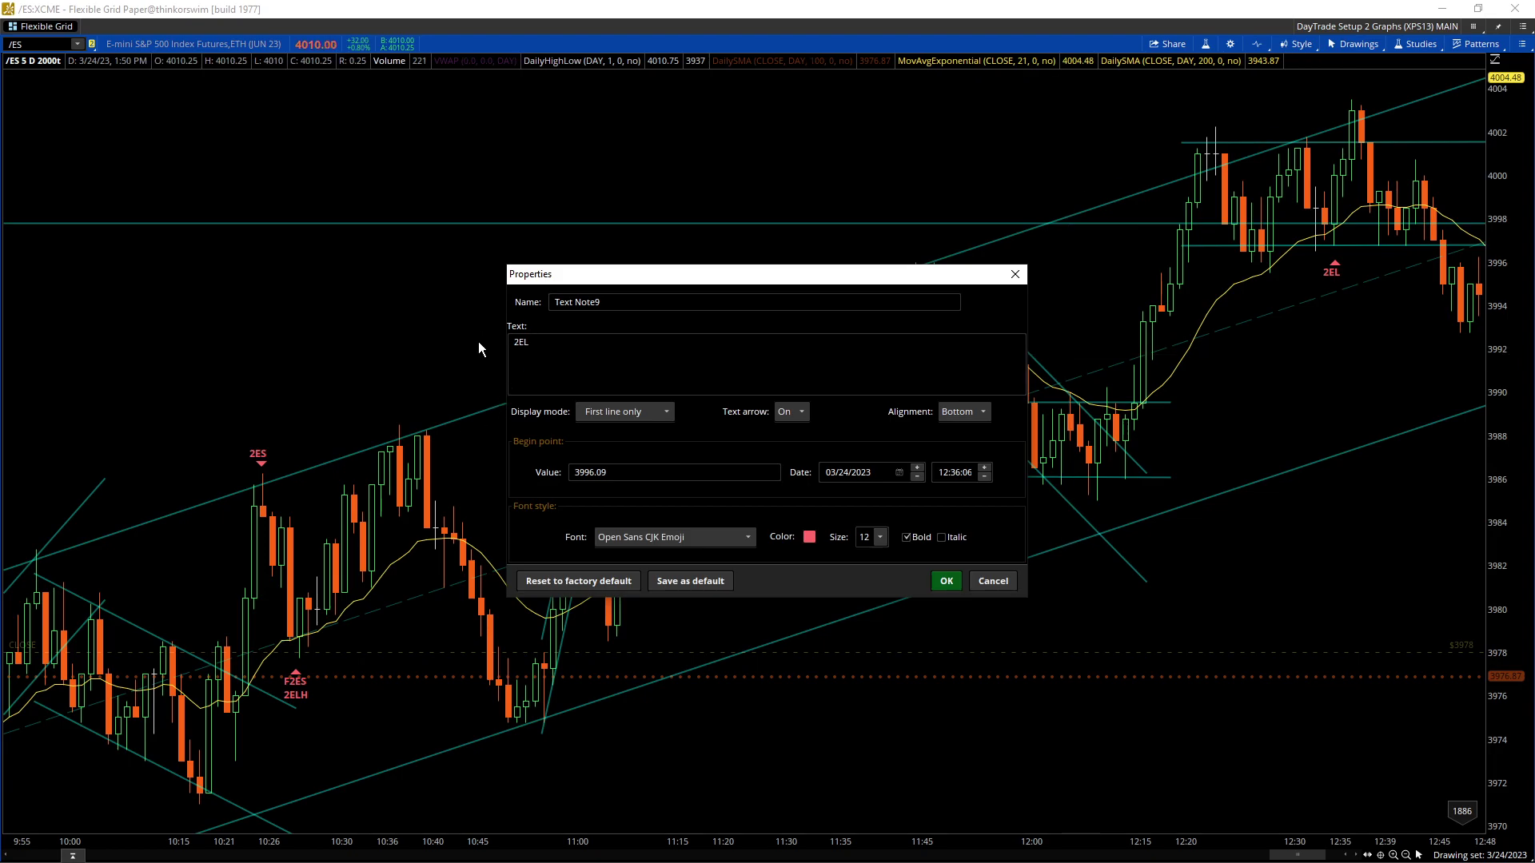
{"action": "key", "text": "Tab"}
{"action": "type", "text": "F2ES"}
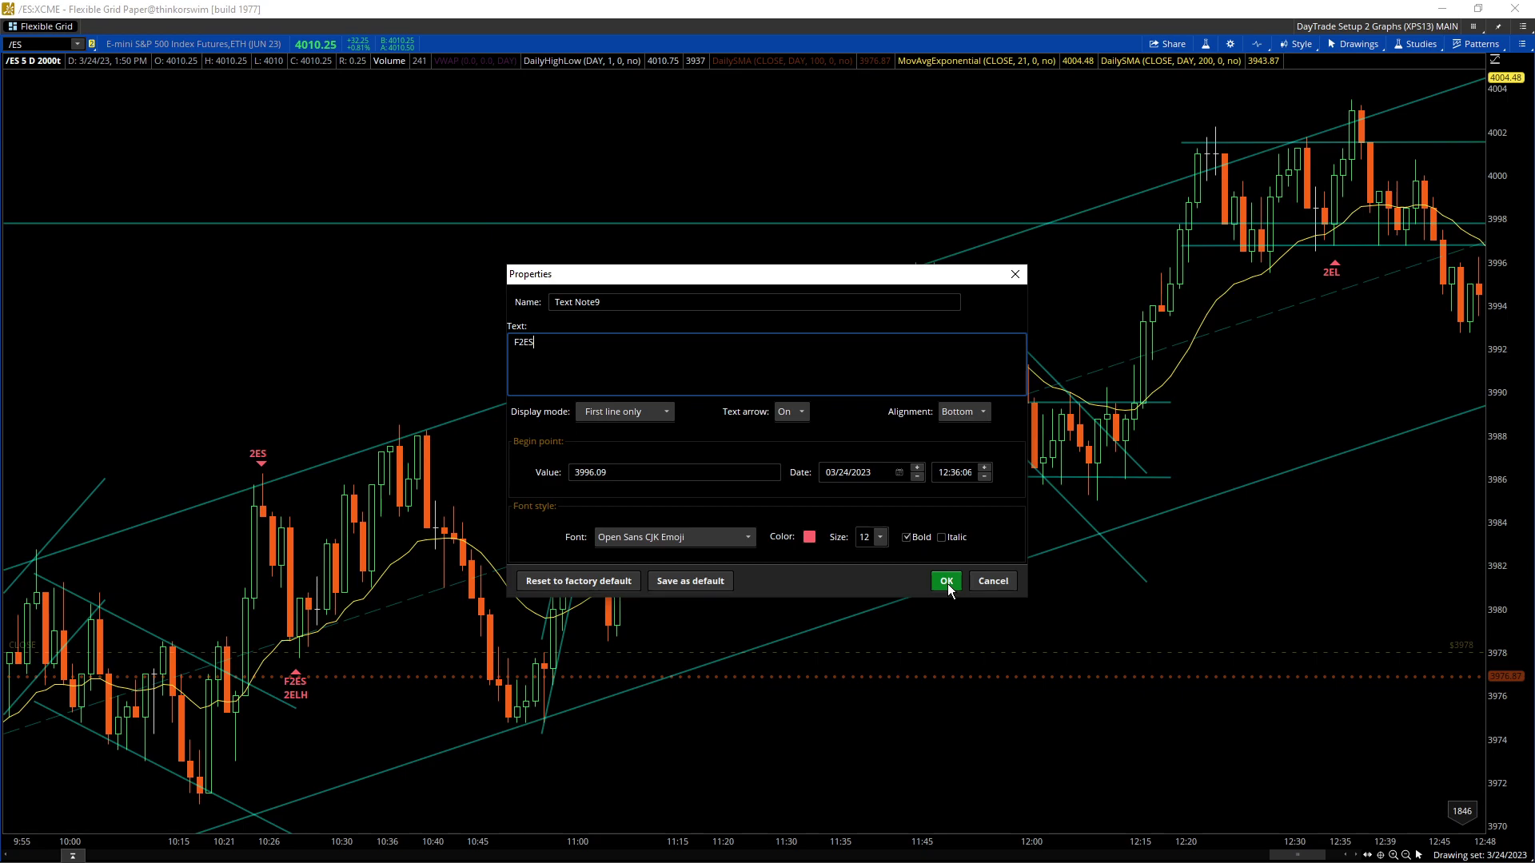
{"action": "left_click", "coordinate": [947, 581]}
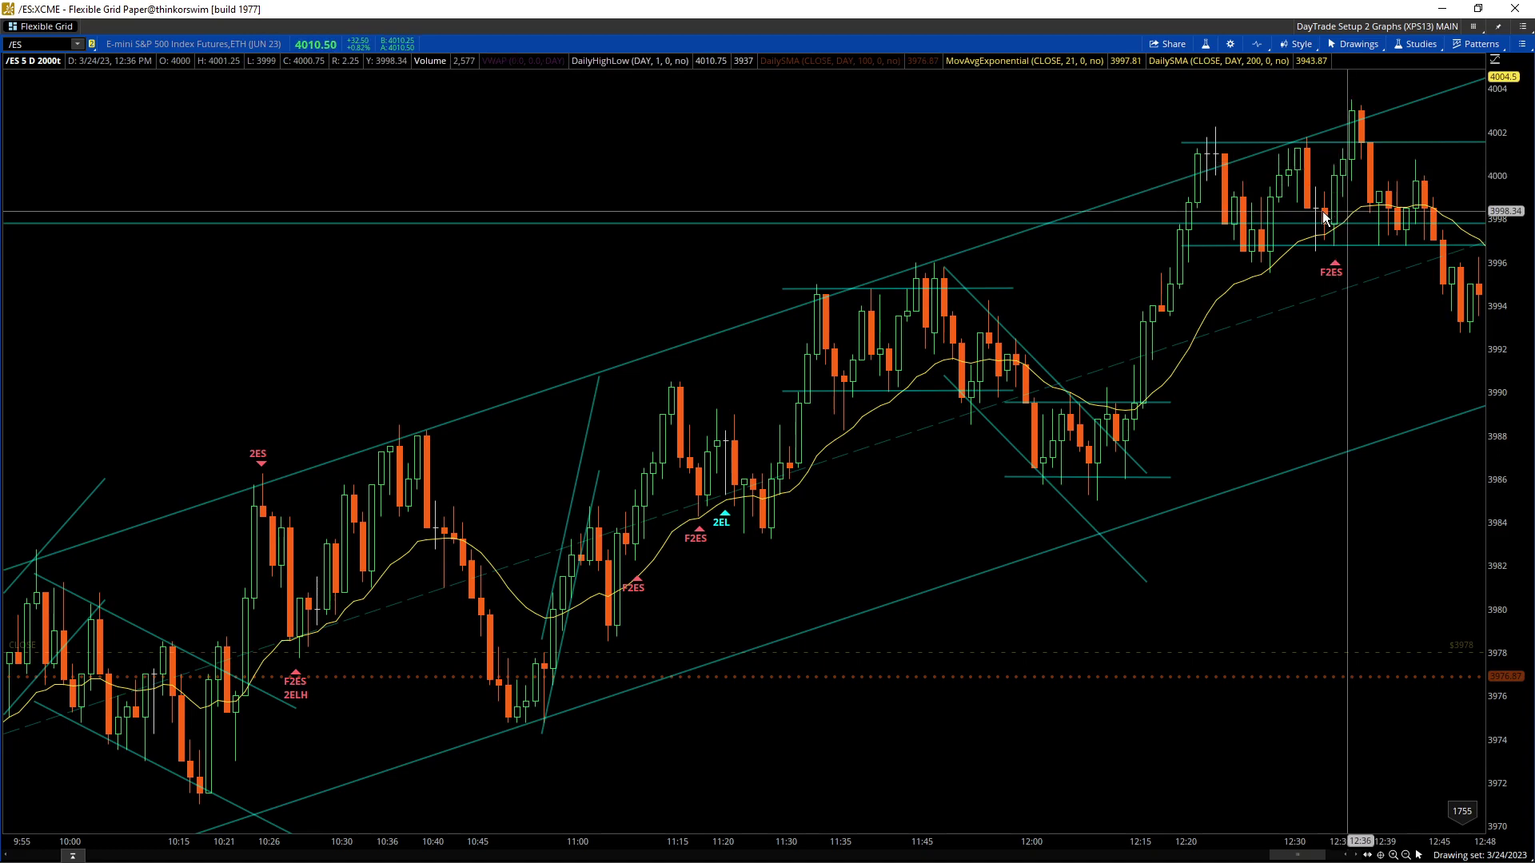
Step: Highlight the 12:20 trading range, advance the chart to 12:57 and examine the drop to the broad channel's lower line
{"action": "left_click", "coordinate": [1337, 144]}
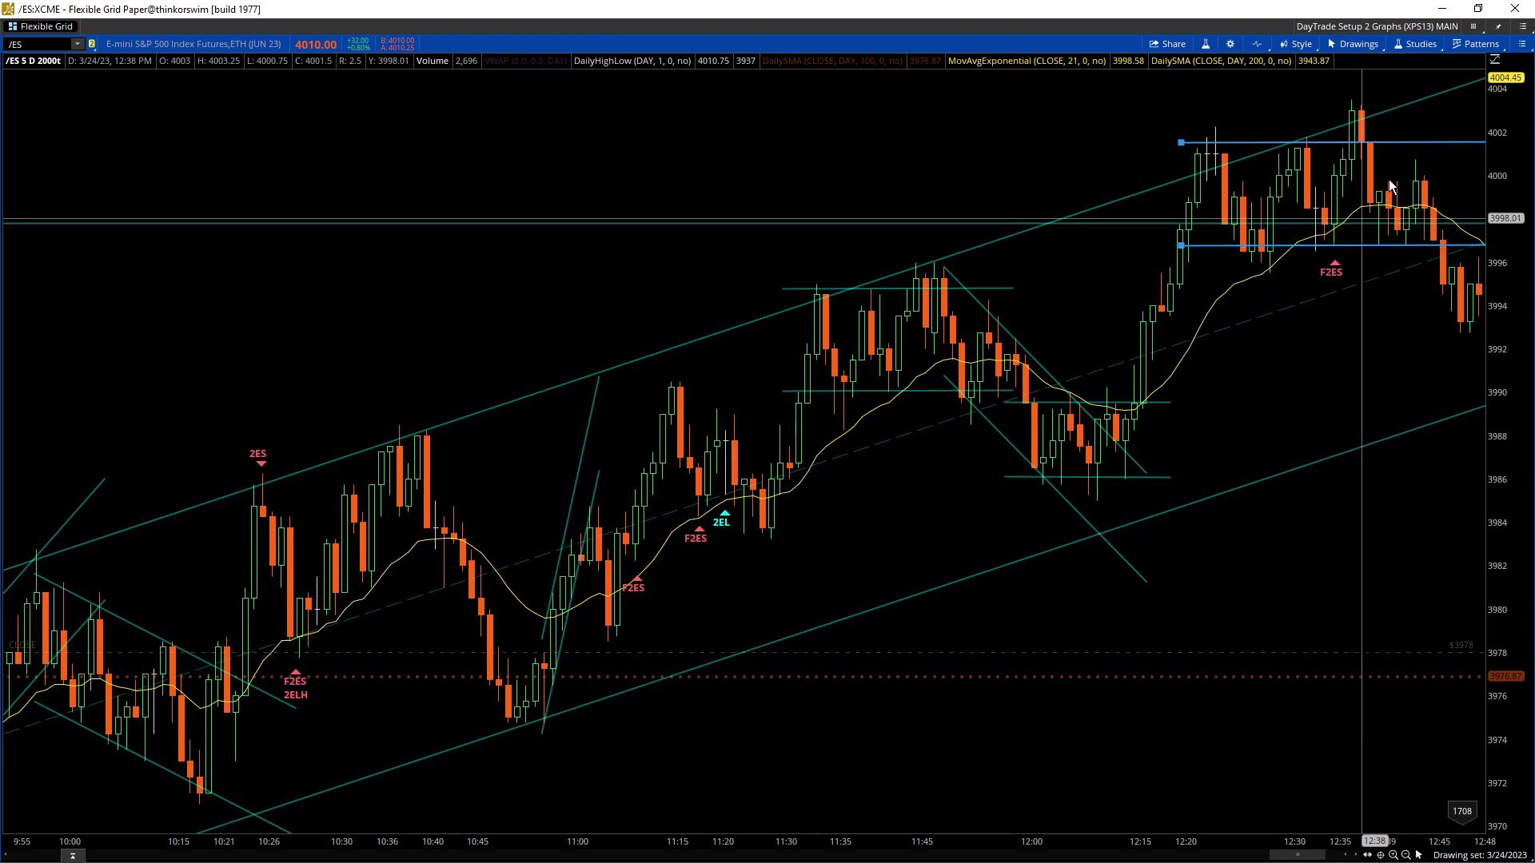
{"action": "scroll", "coordinate": [1384, 152], "scroll_direction": "down", "scroll_amount": 5}
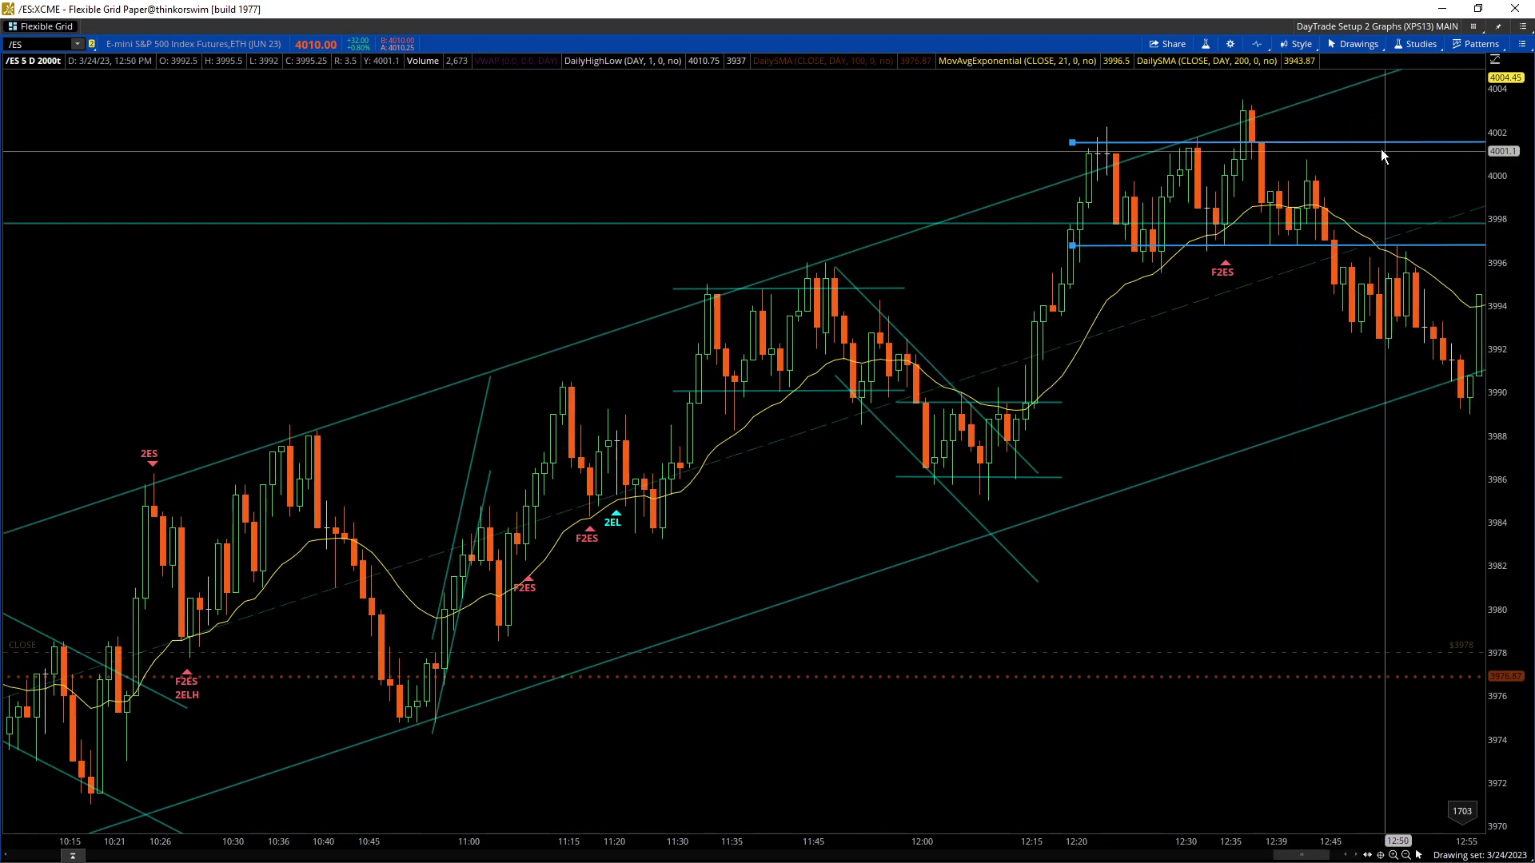
{"action": "scroll", "coordinate": [1380, 149], "scroll_direction": "down", "scroll_amount": 3}
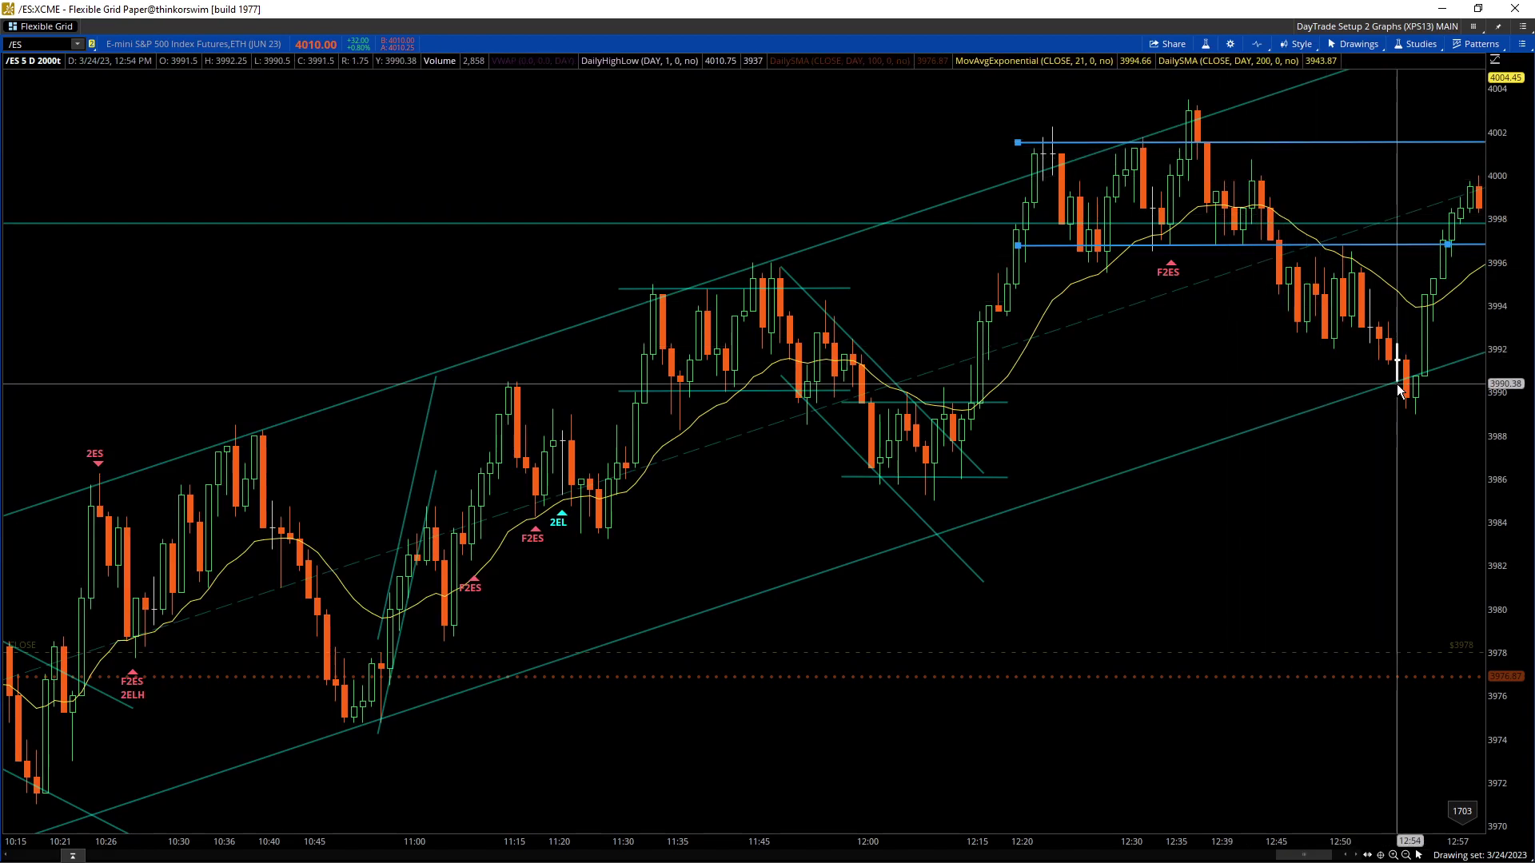
{"action": "left_click", "coordinate": [1371, 390]}
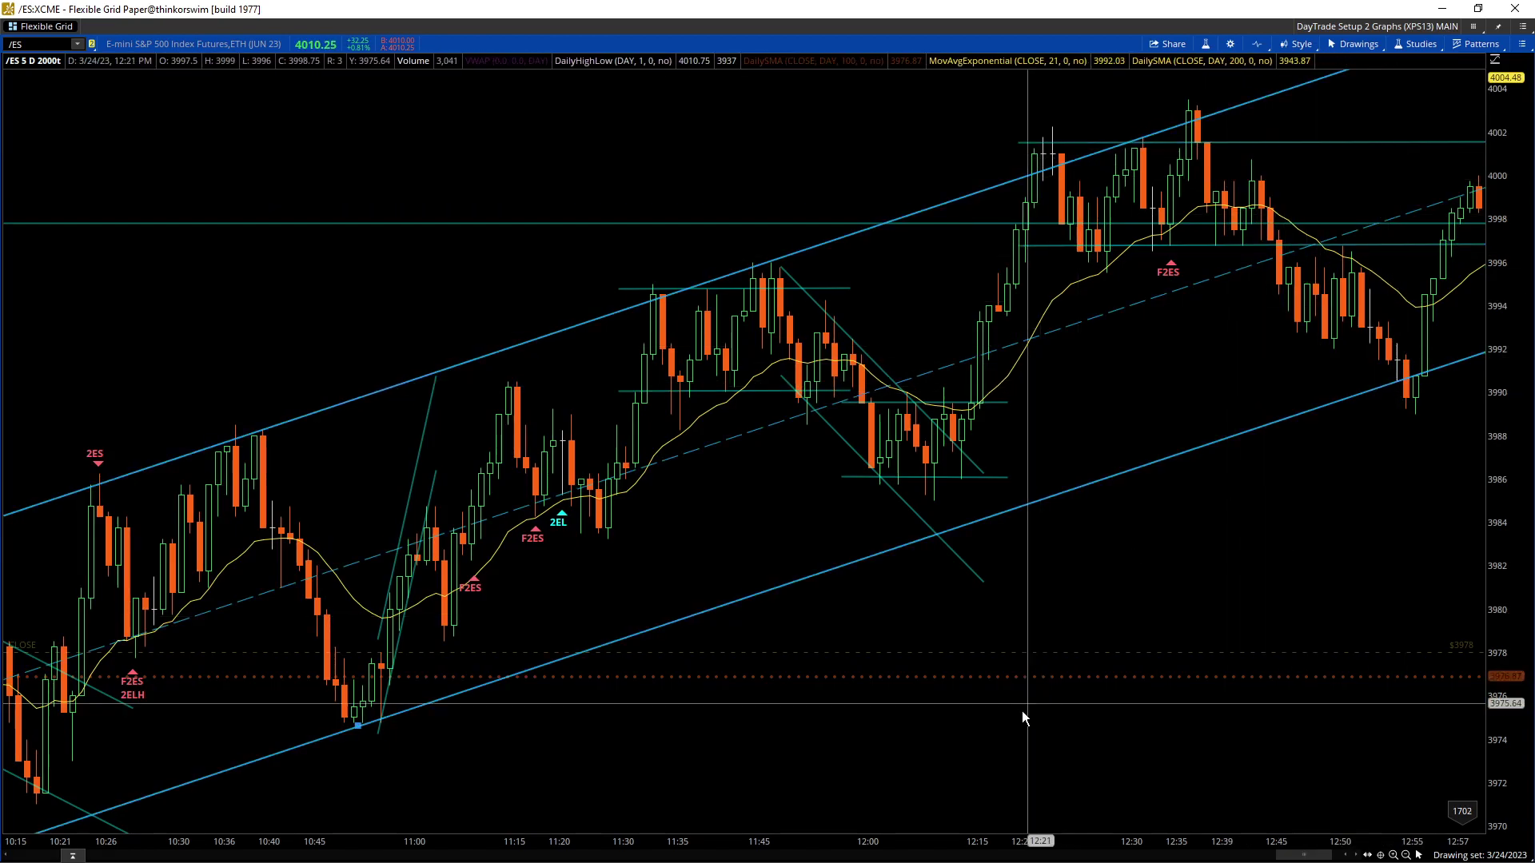
Step: Show more of the session, advance the chart to 13:15 and examine the final climb to the broad channel's upper line
{"action": "left_click_drag", "start_coordinate": [1106, 829], "coordinate": [1244, 831]}
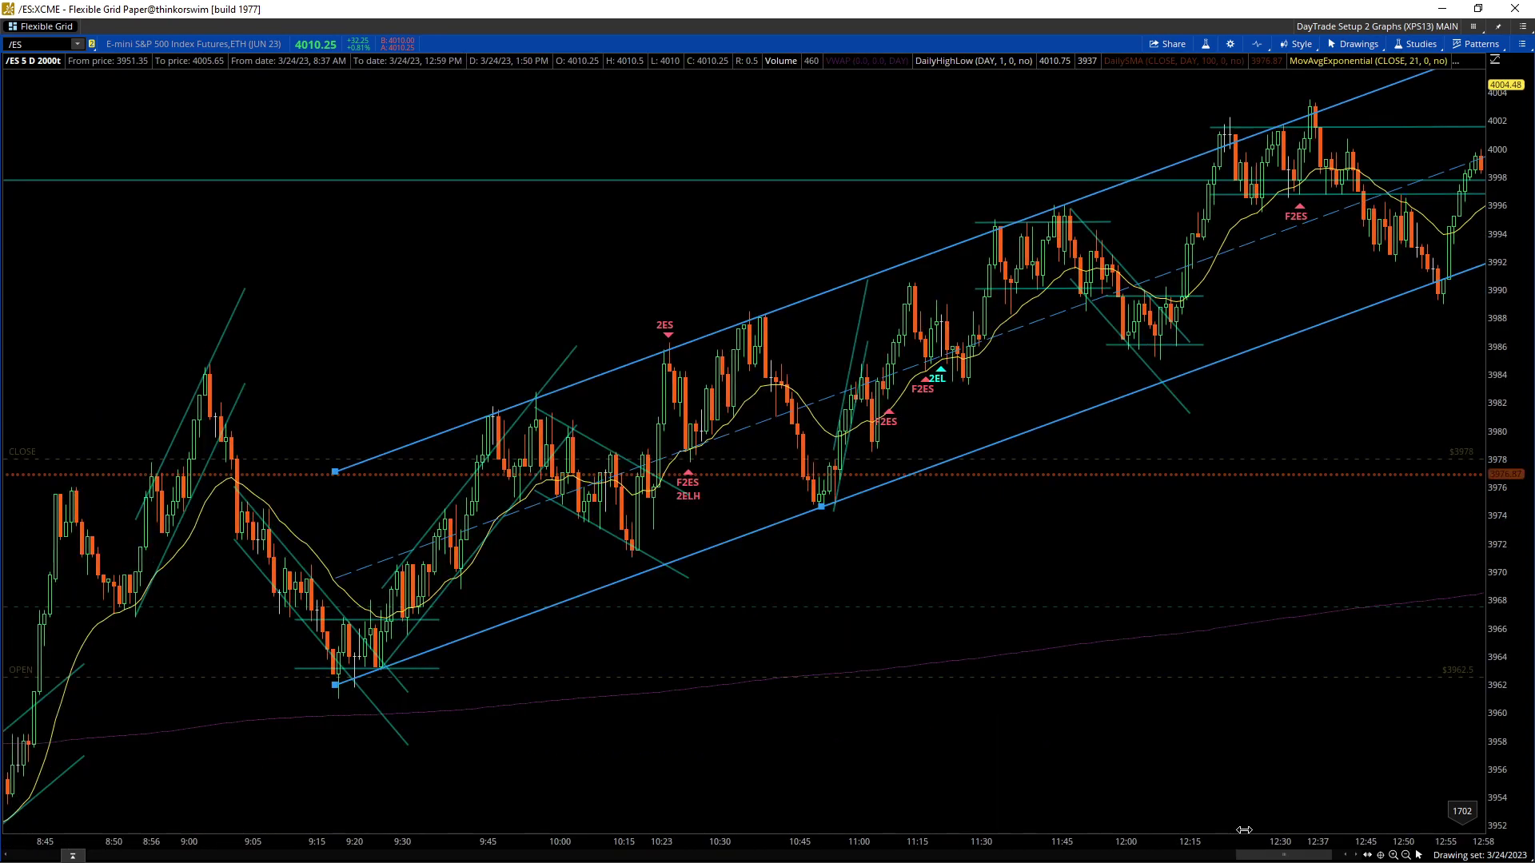
{"action": "scroll", "coordinate": [1350, 186], "scroll_direction": "down", "scroll_amount": 4}
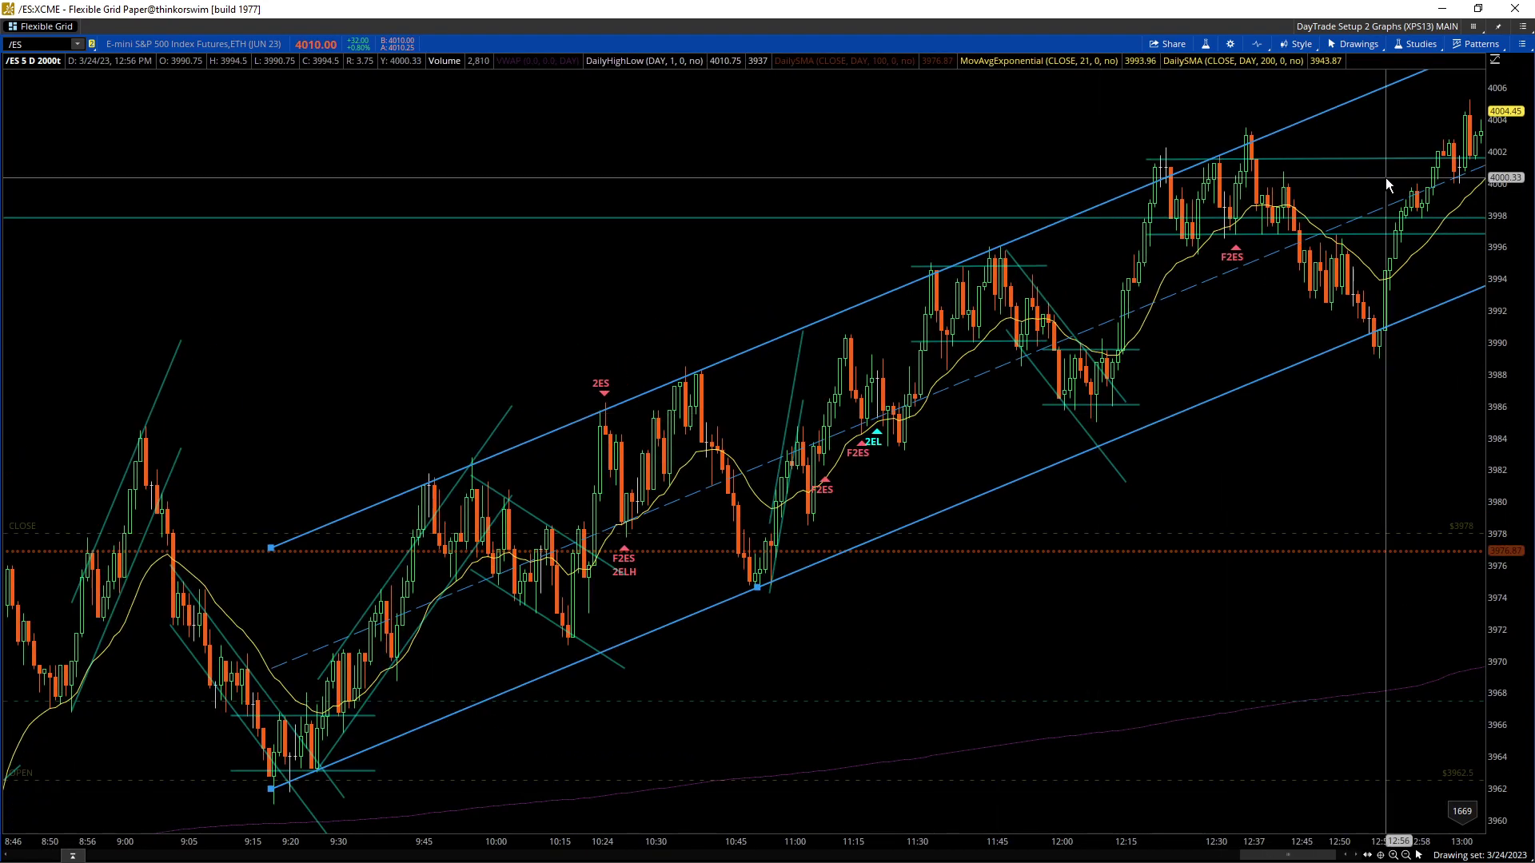
{"action": "scroll", "coordinate": [1384, 178], "scroll_direction": "down", "scroll_amount": 3}
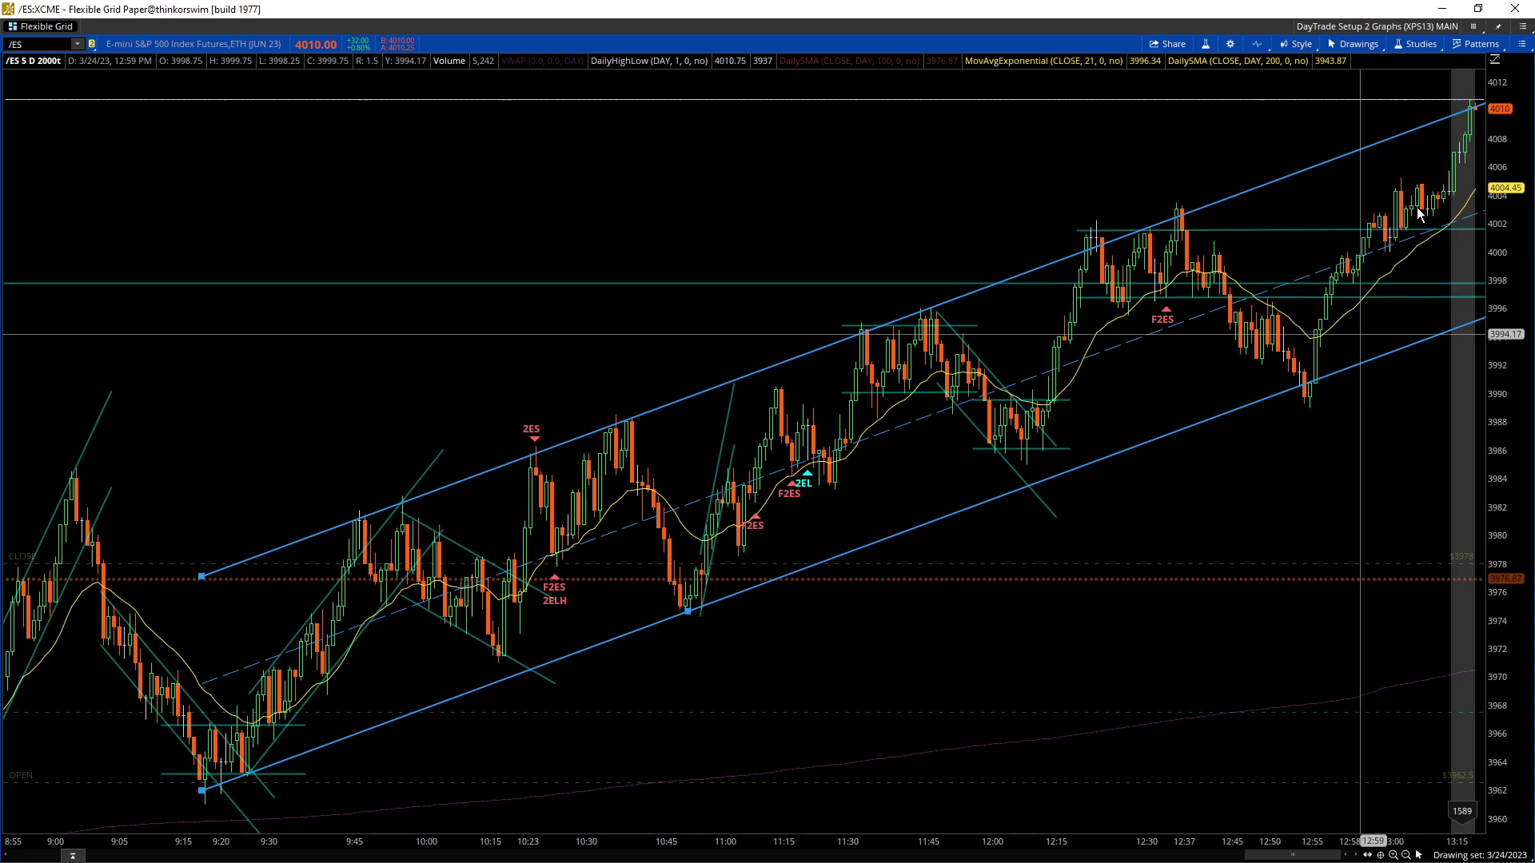
Step: Widen the chart to show the whole session including overnight trading, review its signals and deselect the broad channel
{"action": "left_click_drag", "start_coordinate": [799, 842], "coordinate": [1000, 798]}
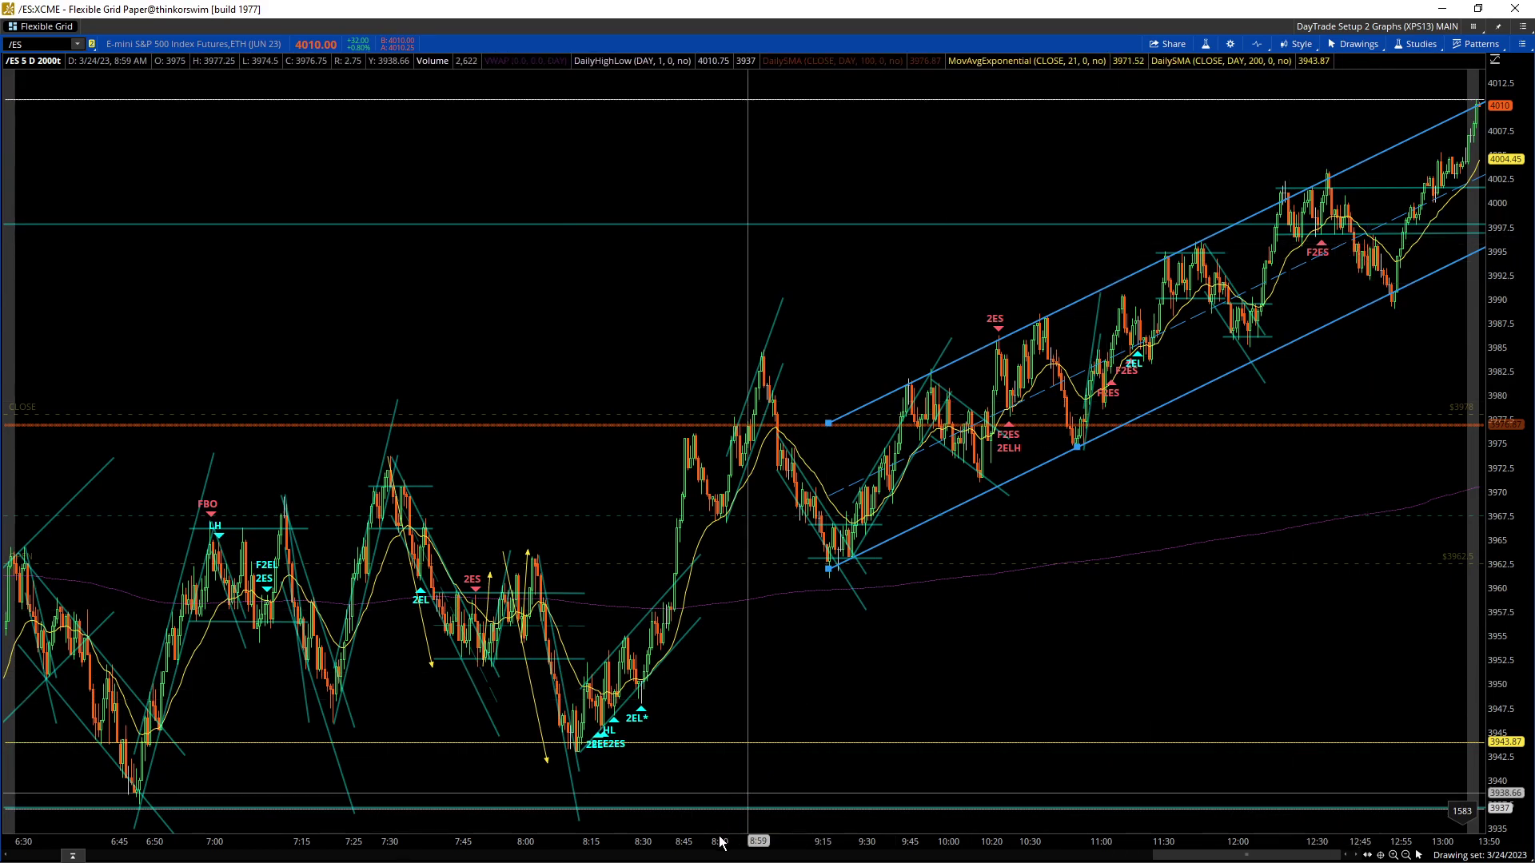
{"action": "left_click_drag", "start_coordinate": [720, 841], "coordinate": [911, 860]}
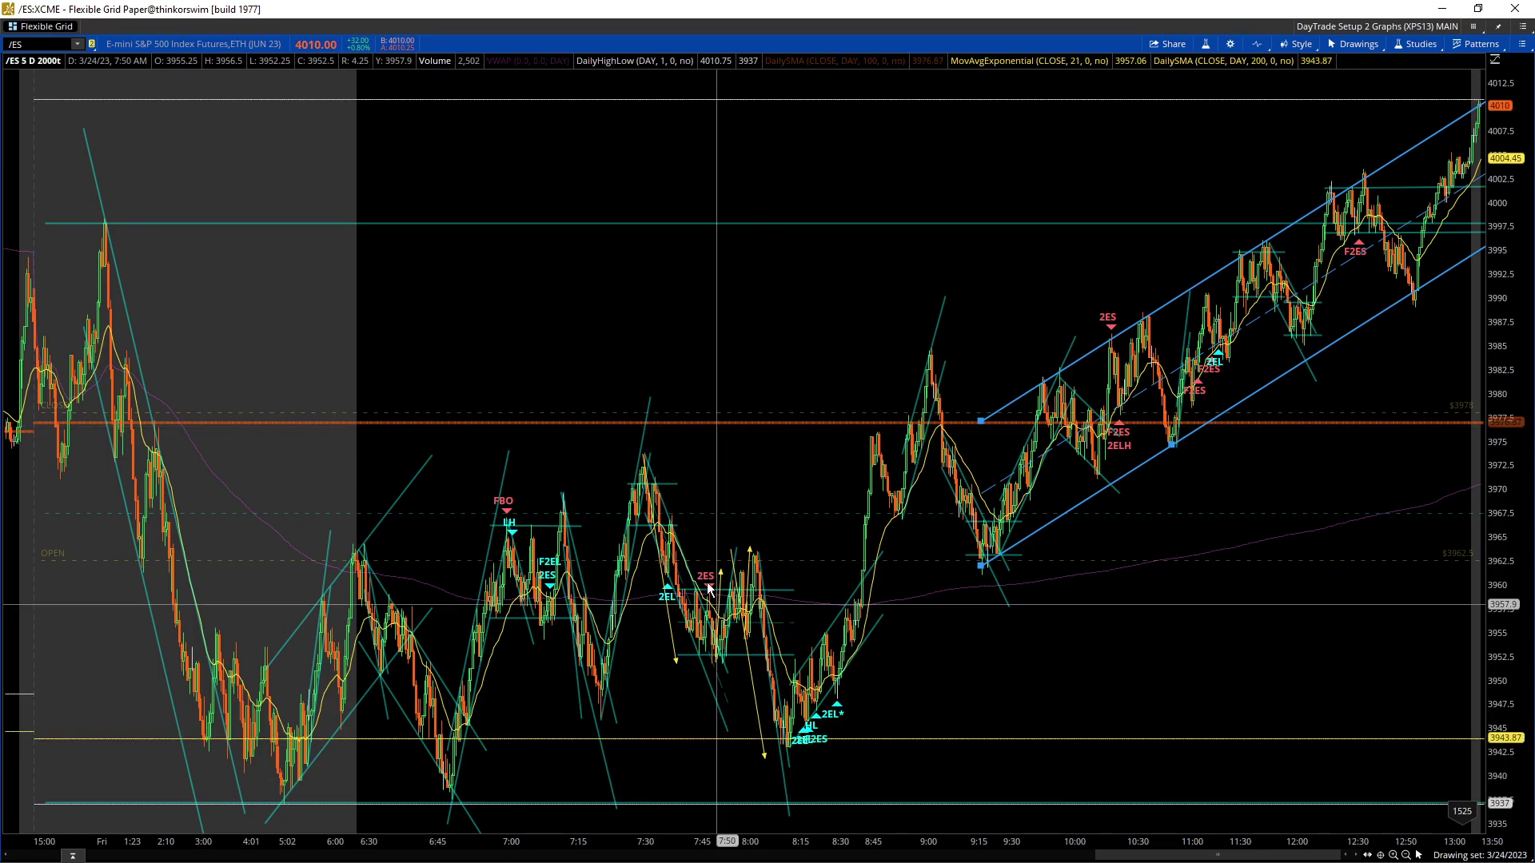
{"action": "left_click", "coordinate": [1103, 625]}
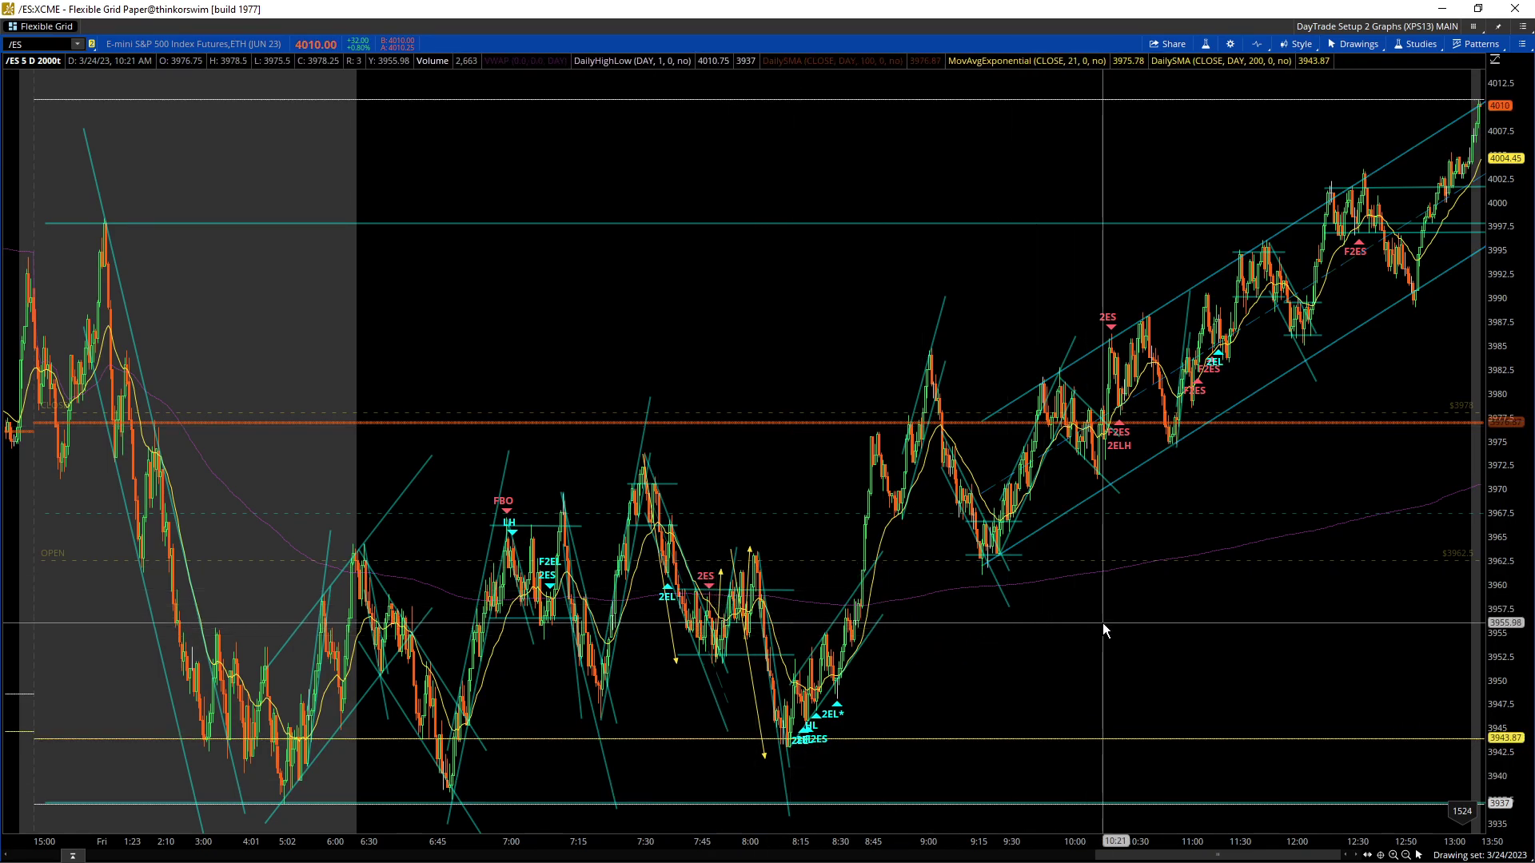